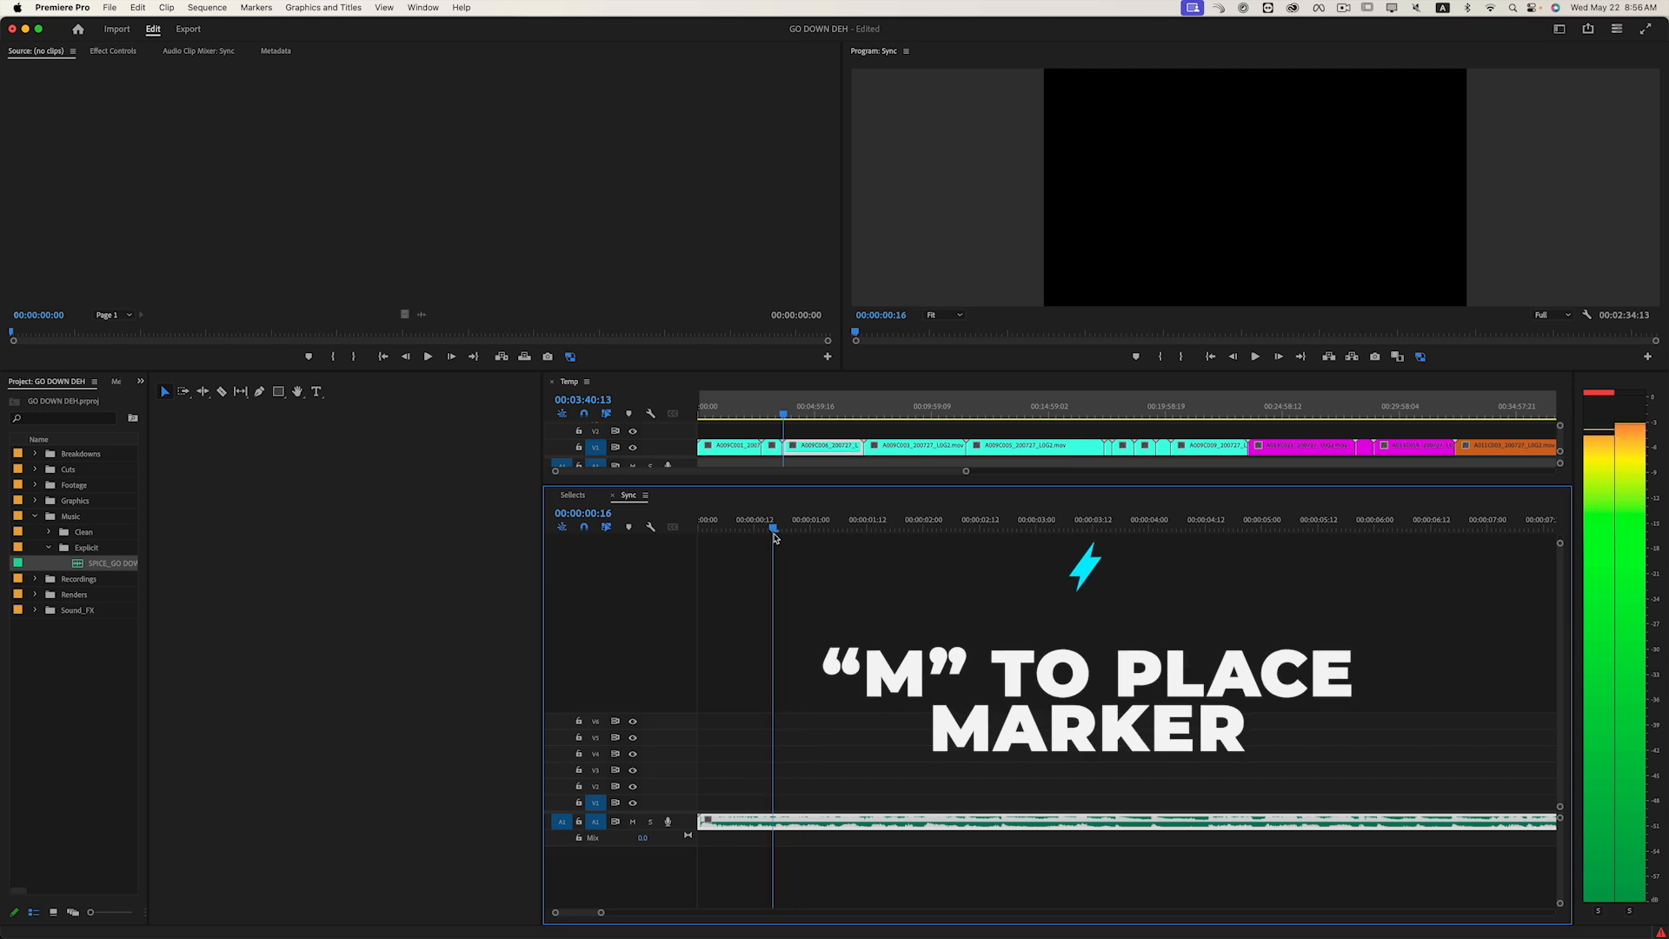
- Add a marker to the music clip in the Sync sequence at 00:00:00:17 and name it "Sean Paul"
key("m")
key("m")
type("Sean Paul")
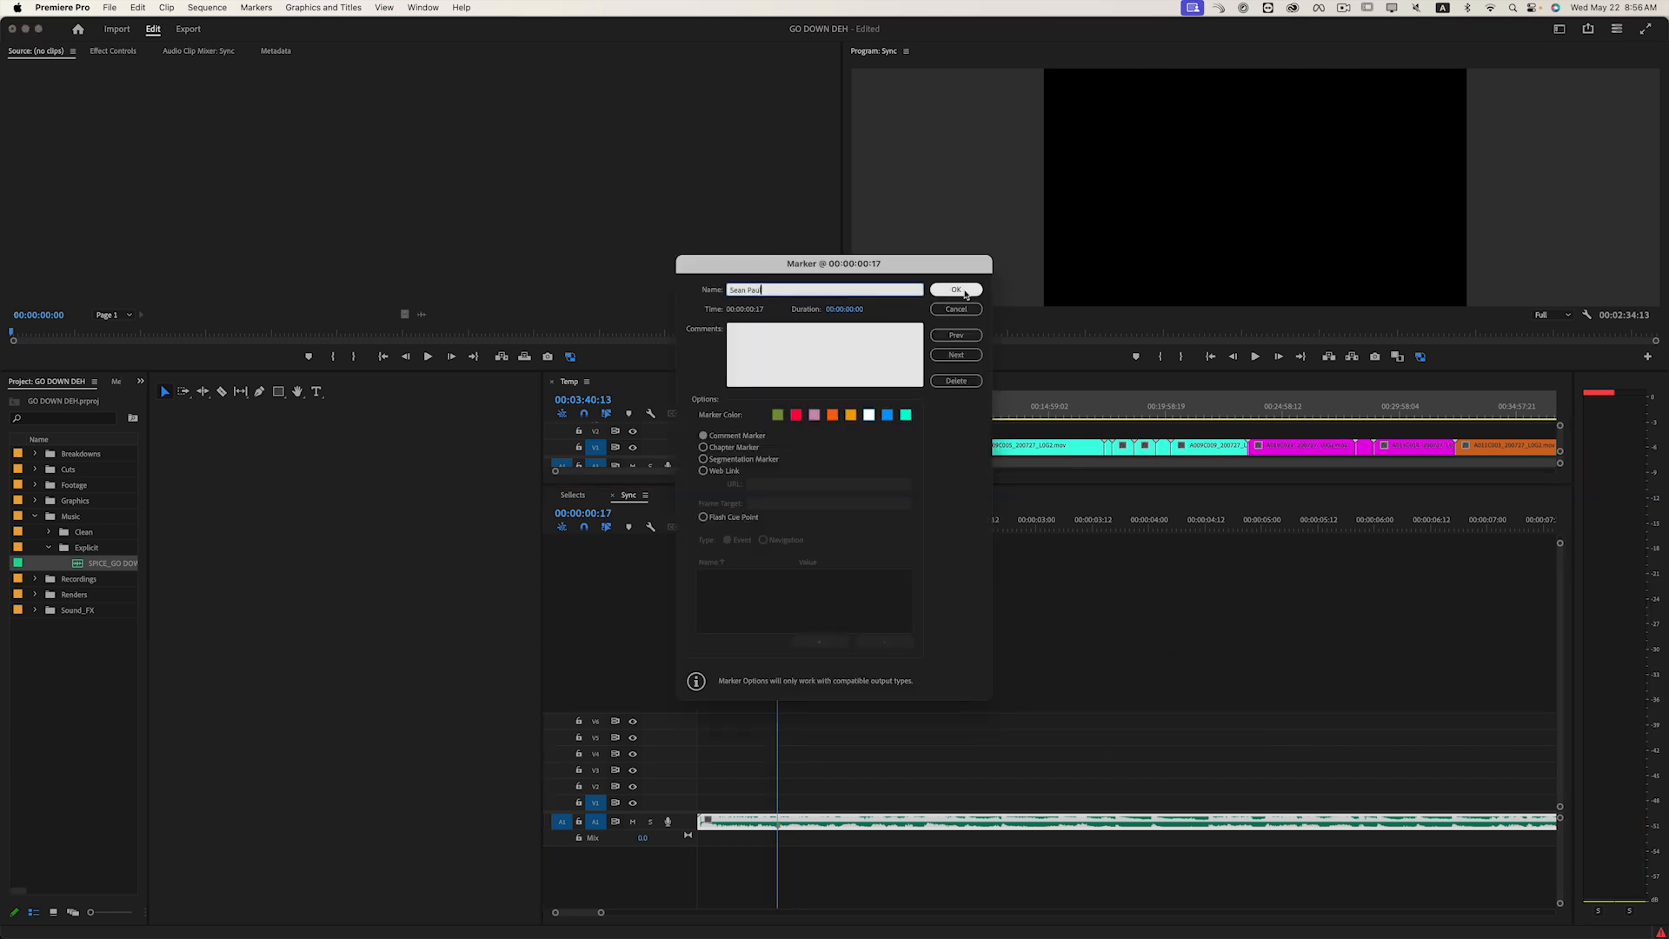
left_click(956, 291)
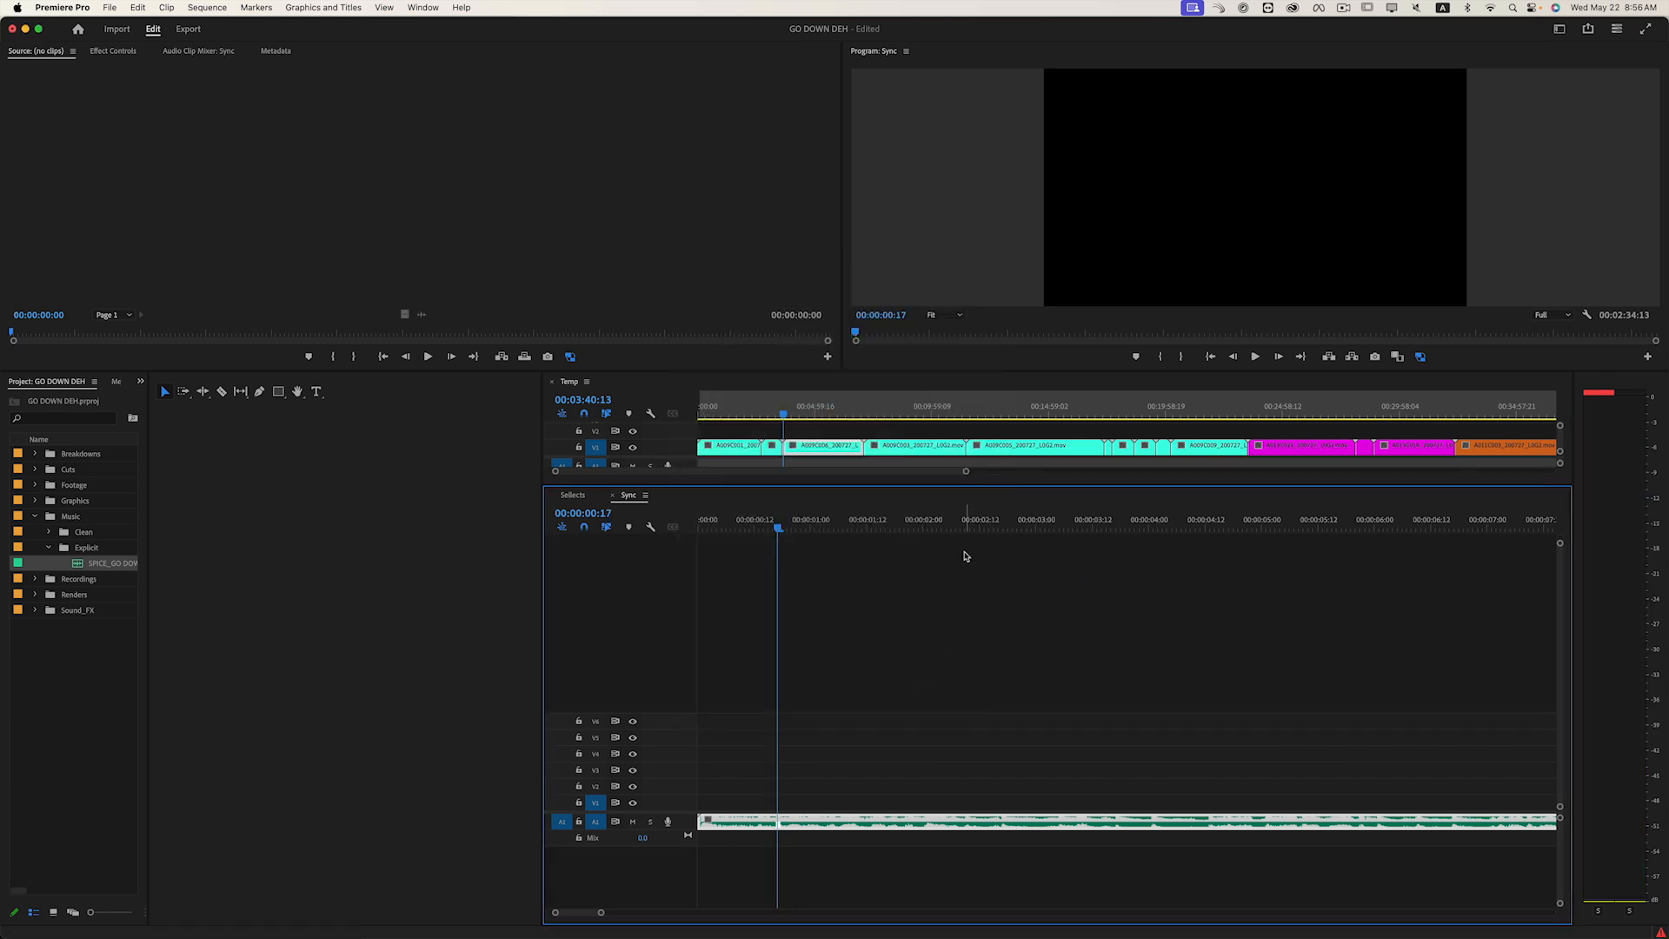
- Play the song on to 00:00:02:13 and add an orange marker to the music clip there
key("space")
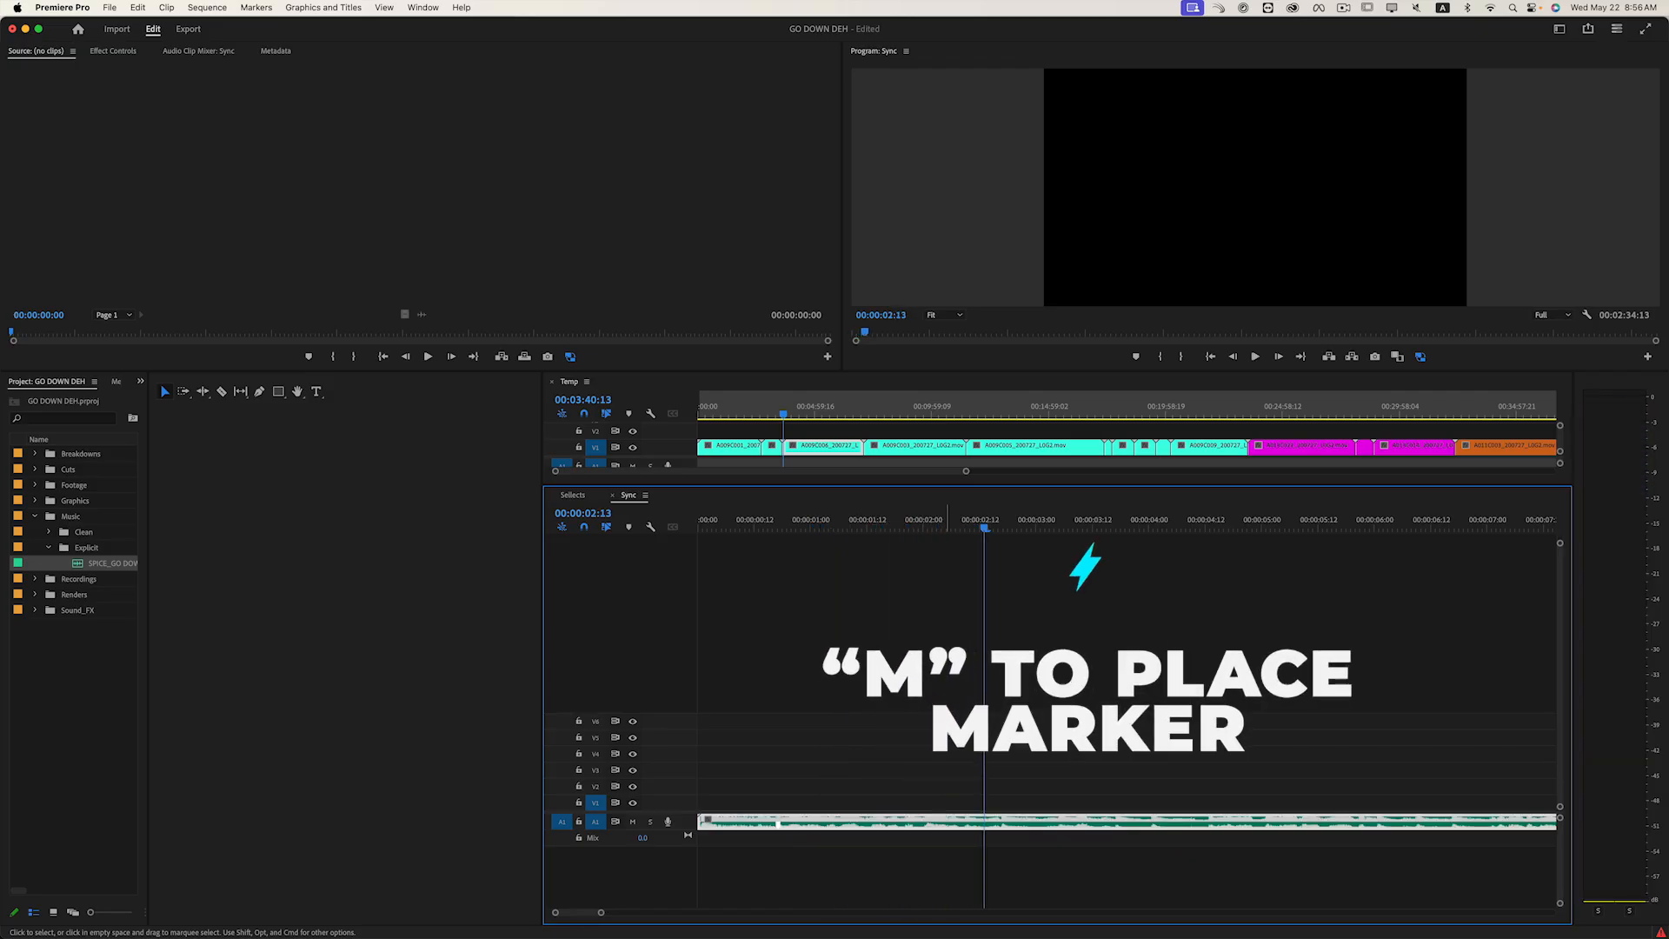
key("m")
key("m")
key("Return")
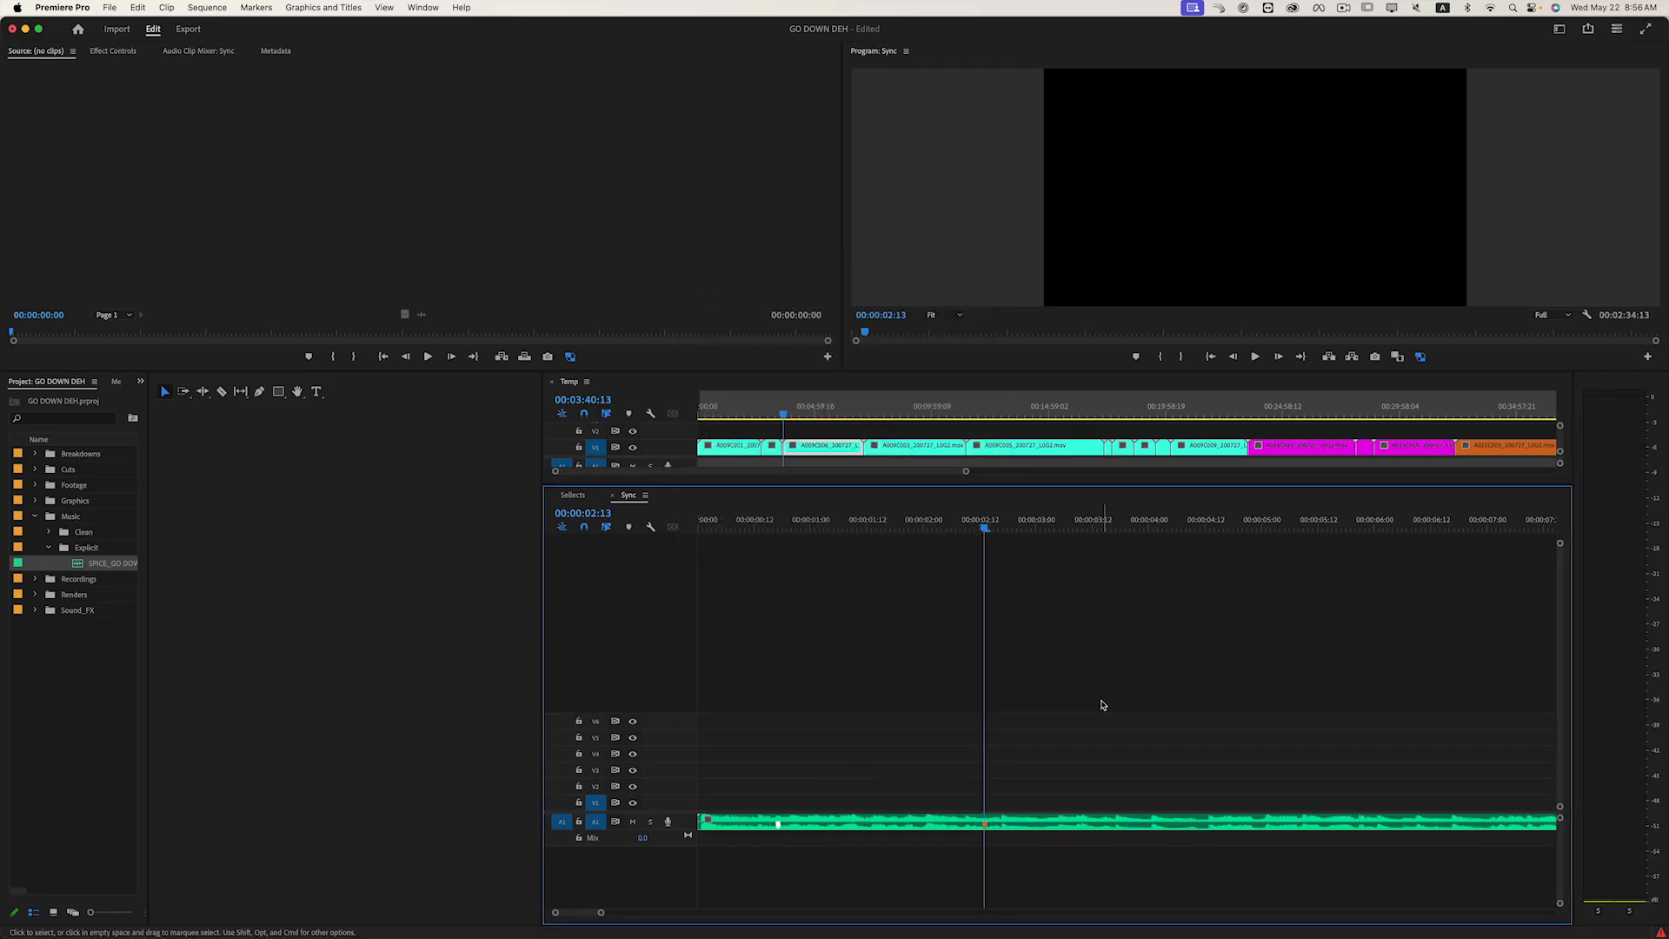
- Play on, set the playhead back to 00:00:03:06 and add a blue marker to the music clip
key("space")
left_click_drag(1102, 539, 1068, 543)
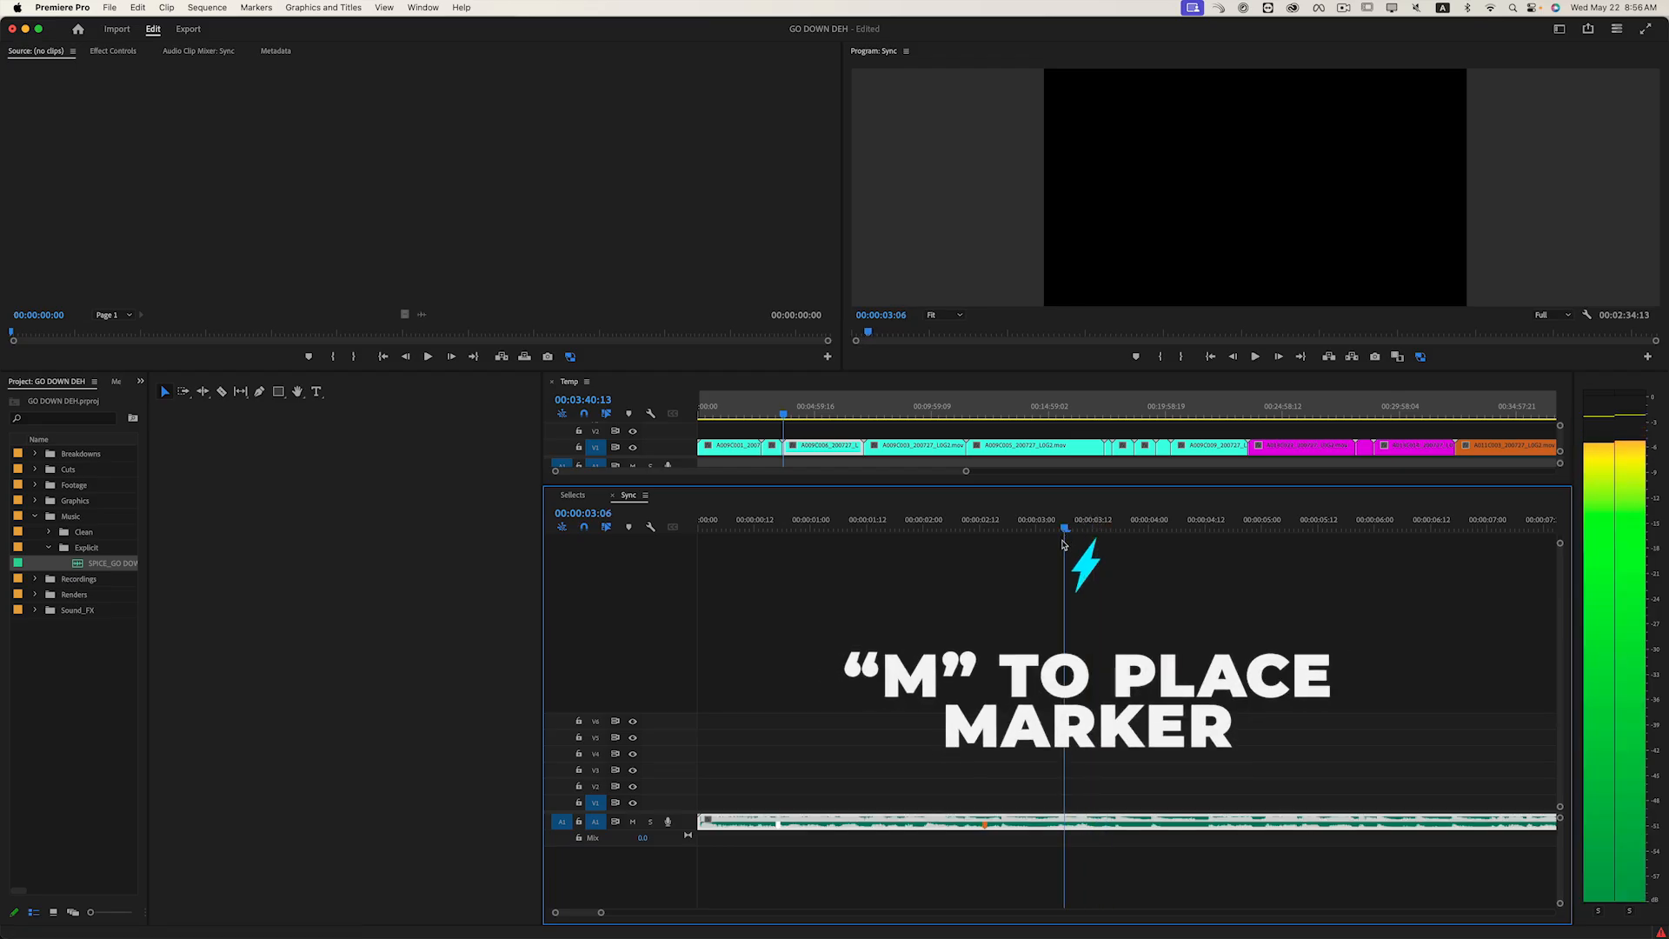
key("m")
key("m")
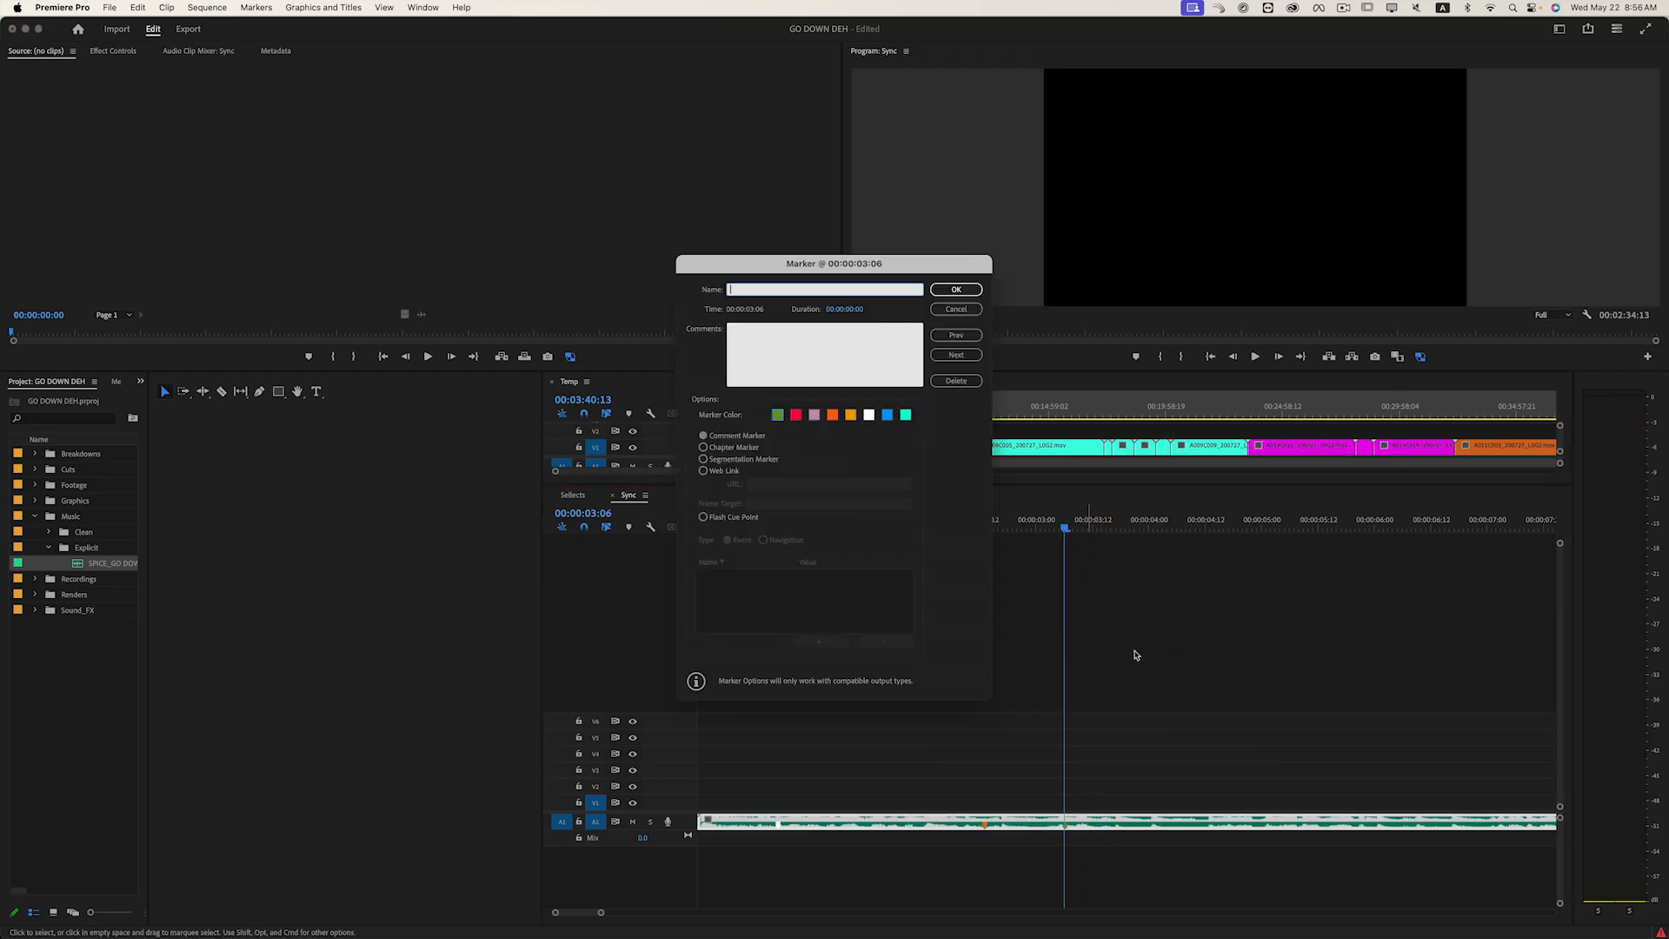
left_click(905, 415)
left_click(956, 290)
left_click(1155, 761)
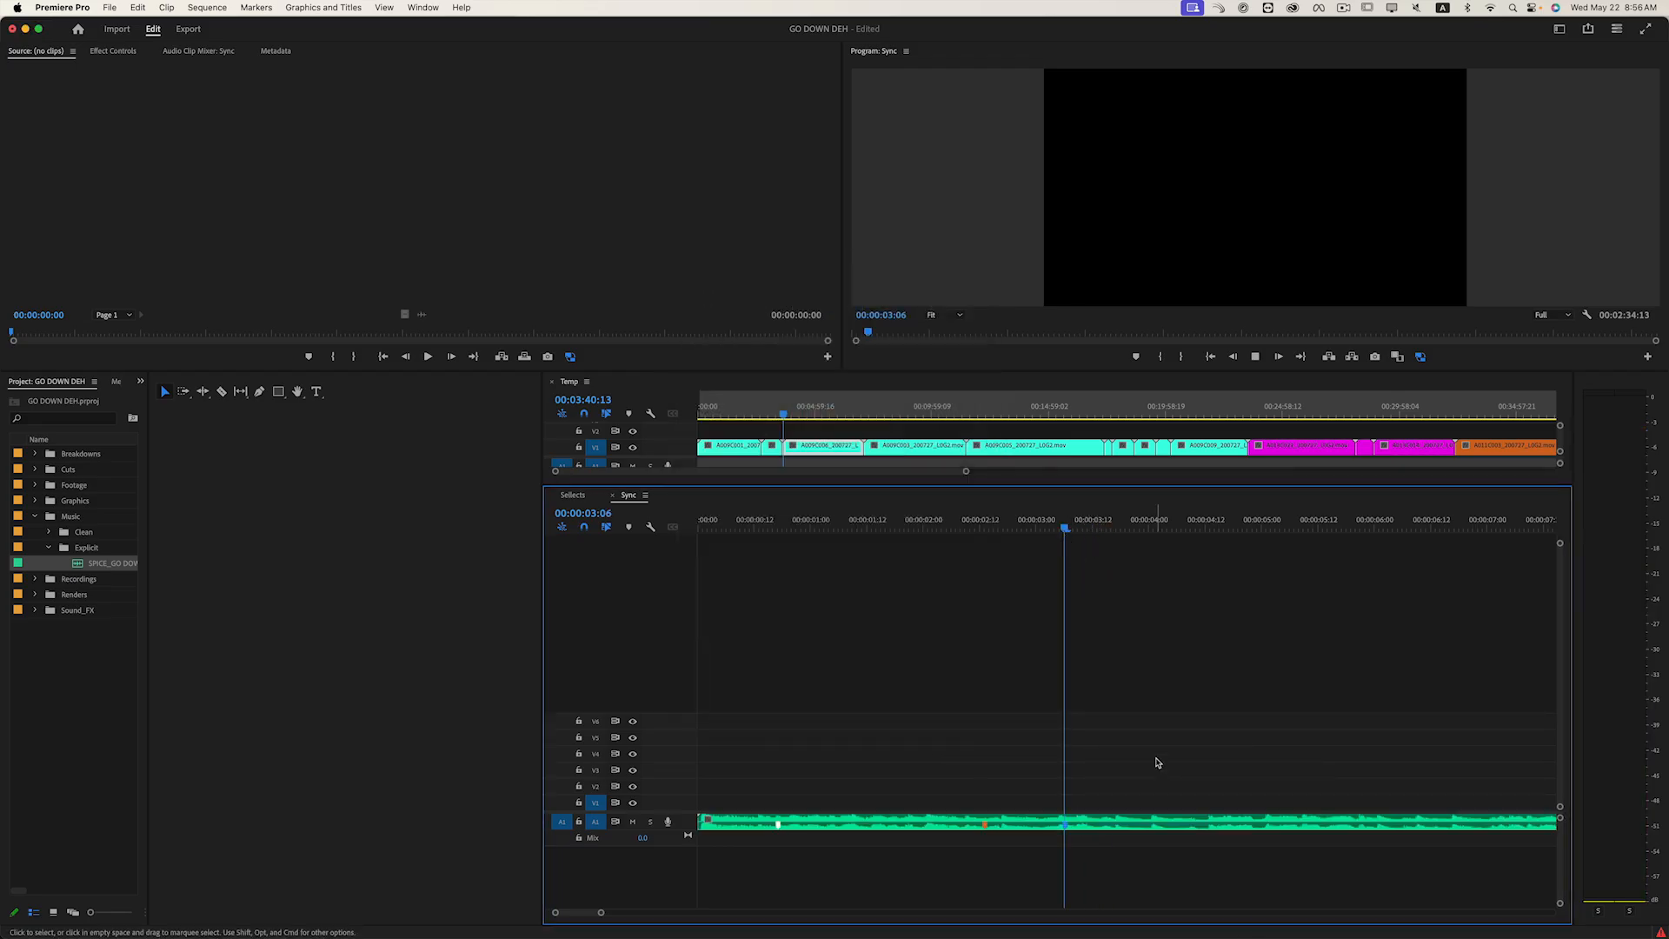
- Listen to the next section, return the playhead to 00:00:04:11 and add a white marker to the music clip
key("space")
key("space")
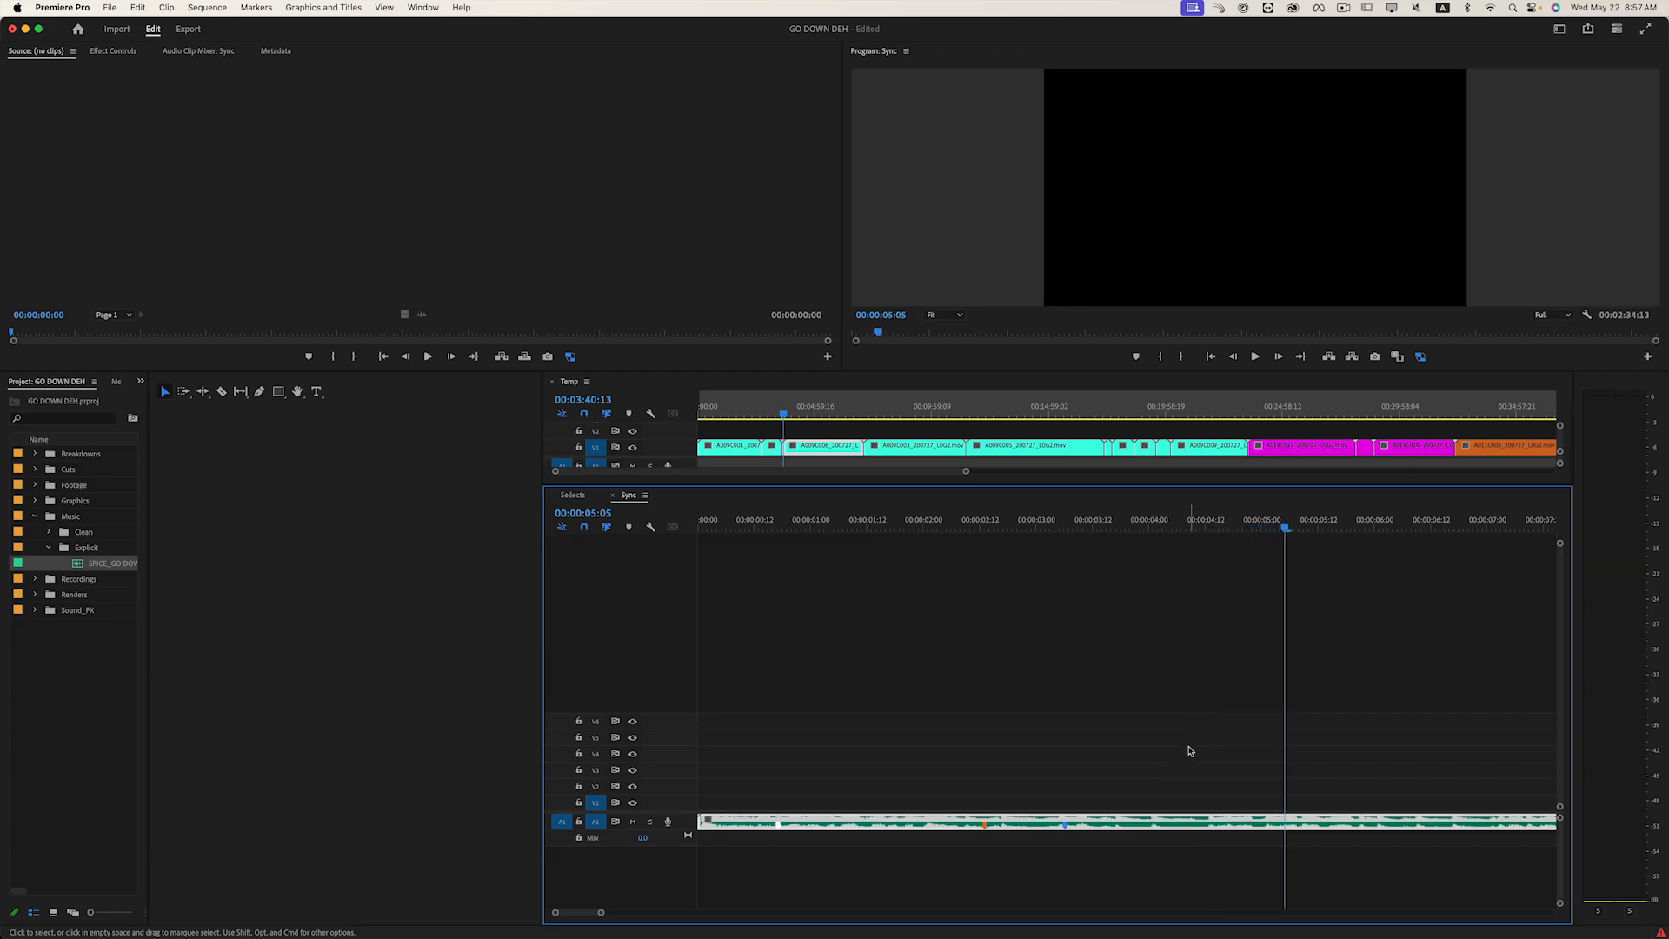
left_click_drag(1213, 523, 1201, 528)
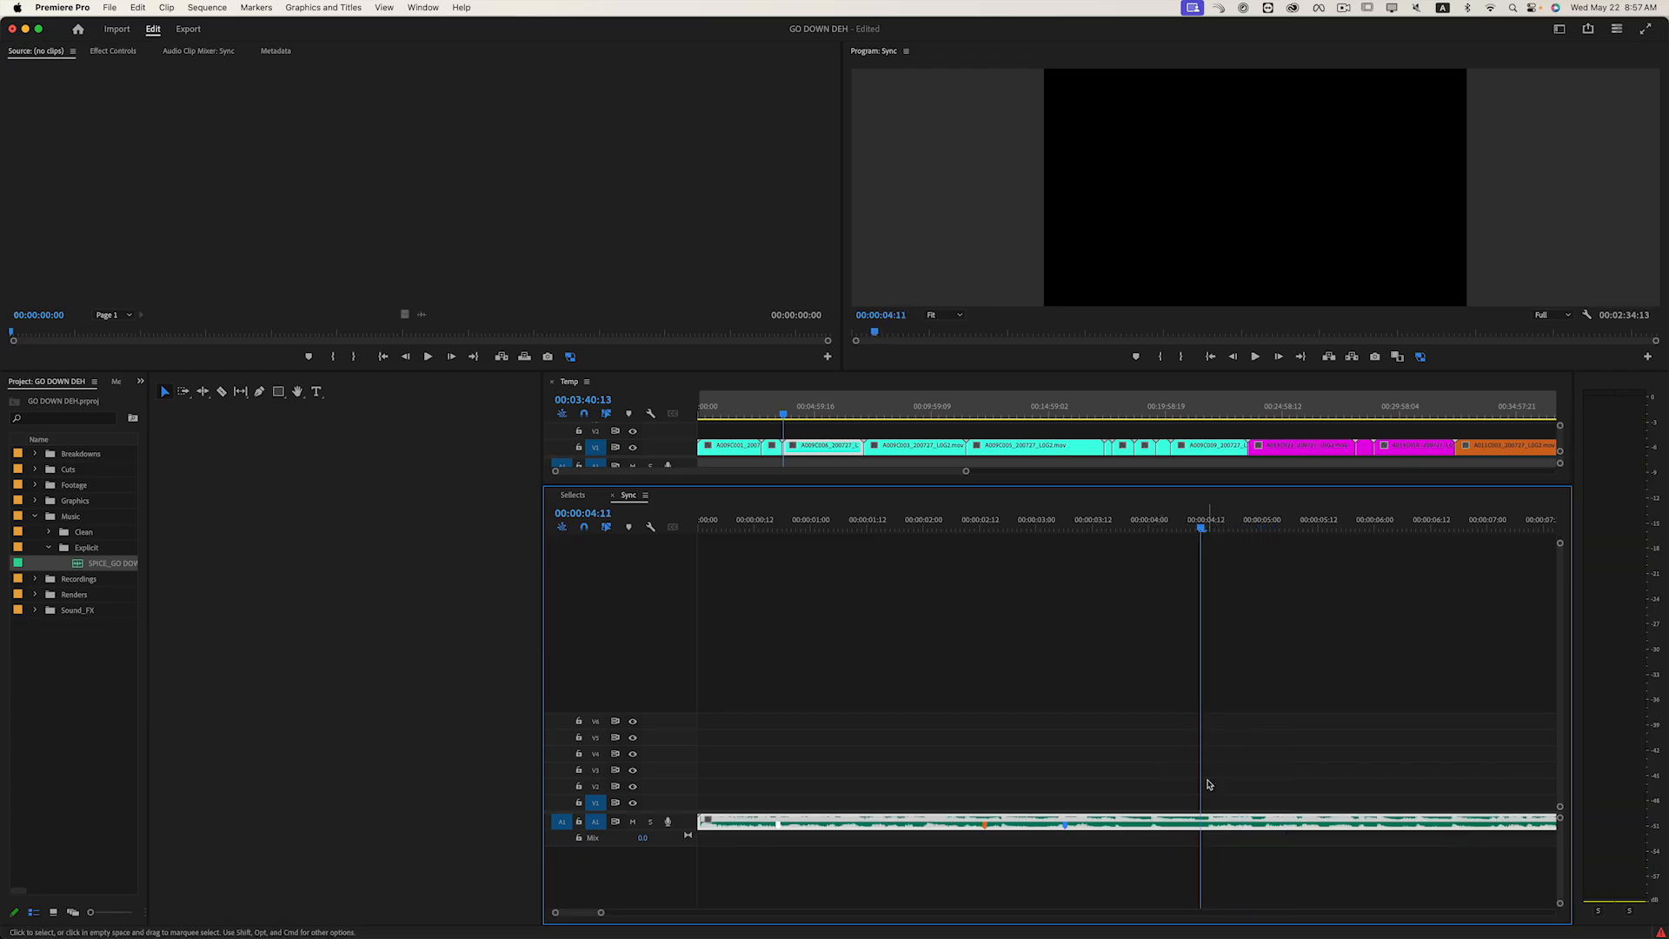
key("m")
key("m")
left_click(872, 416)
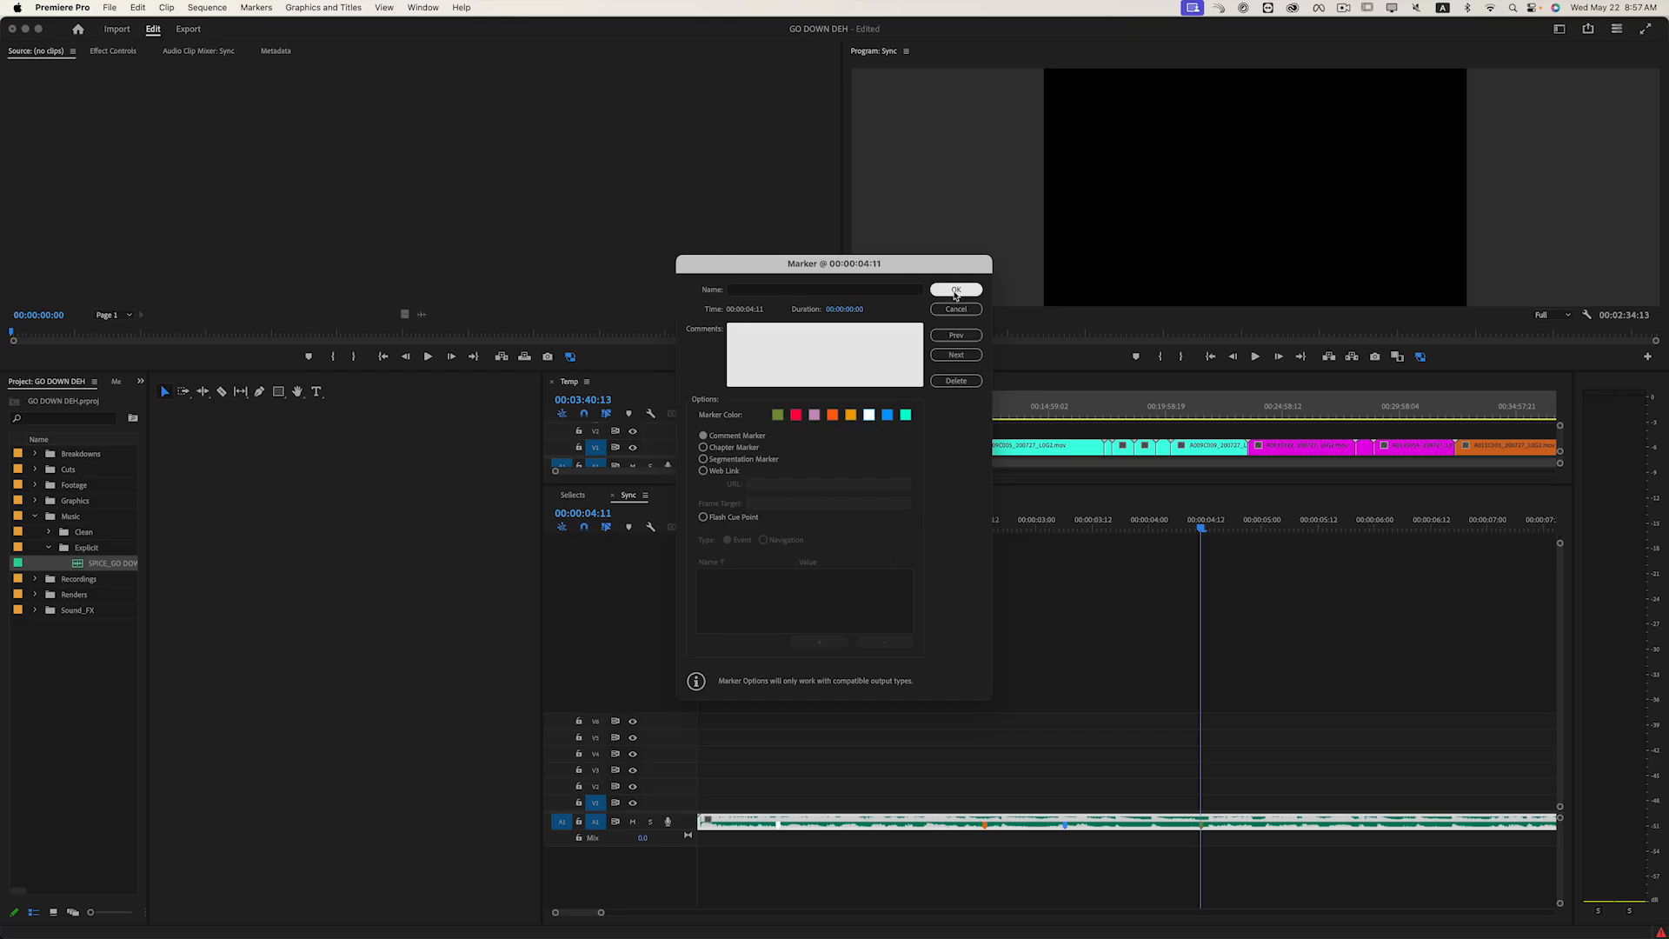
left_click(956, 293)
- Play the song on to 00:00:06:00 and widen the timeline area by narrowing the project and tools area
key("minus")
key("minus")
key("space")
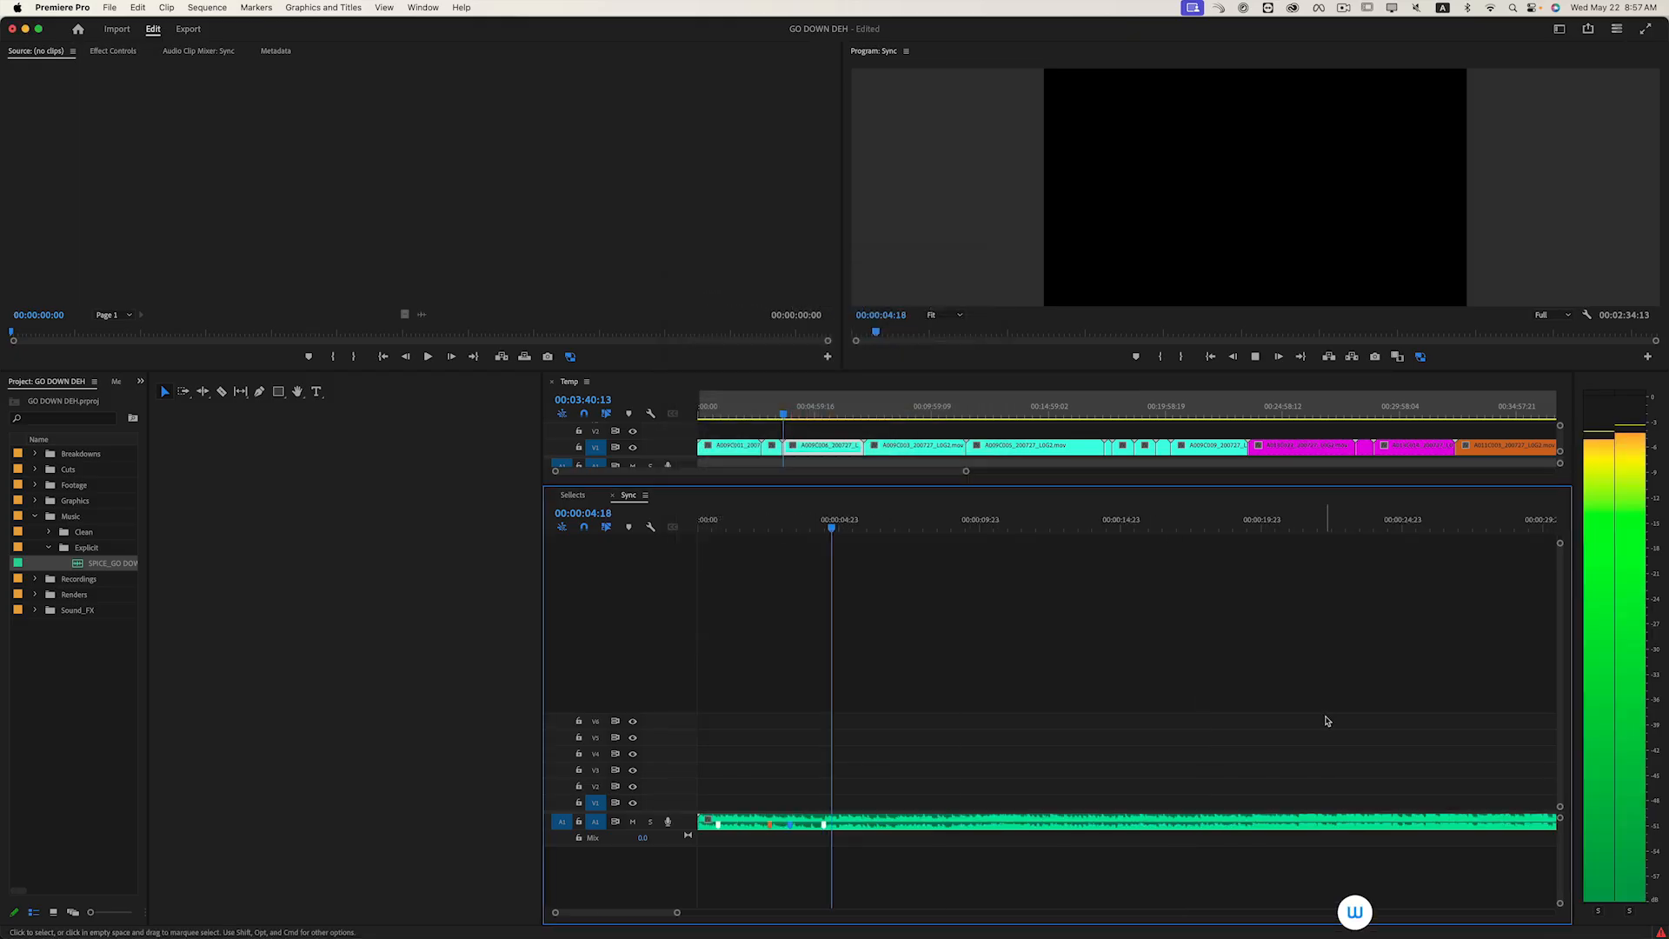
key("space")
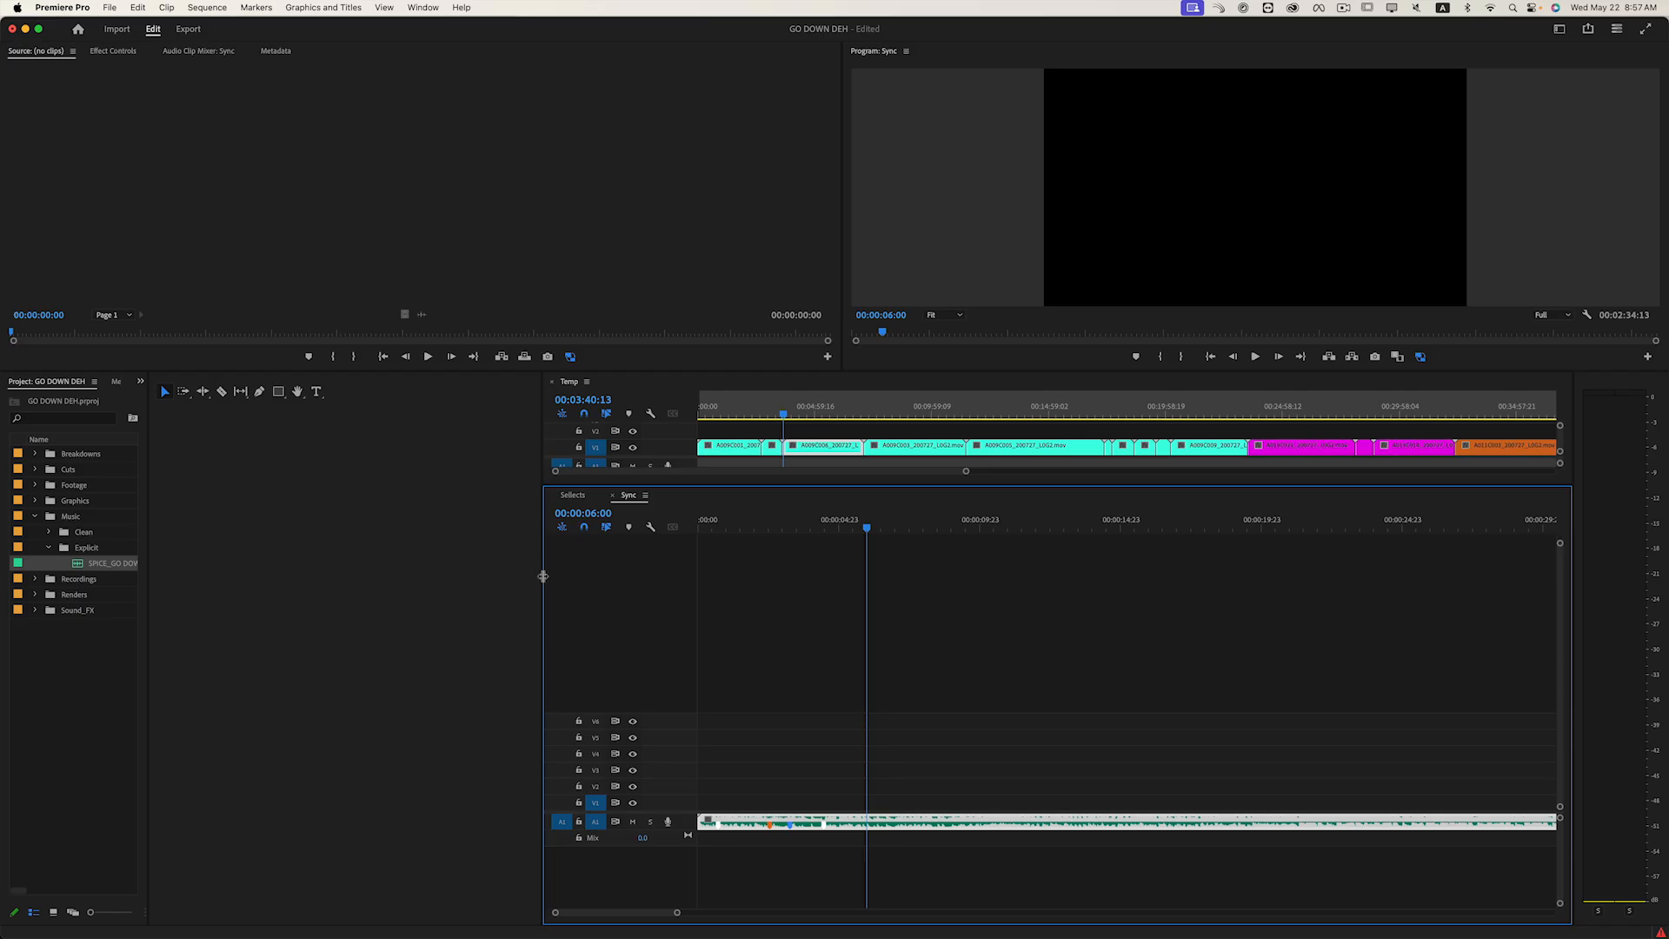
left_click_drag(542, 577, 150, 591)
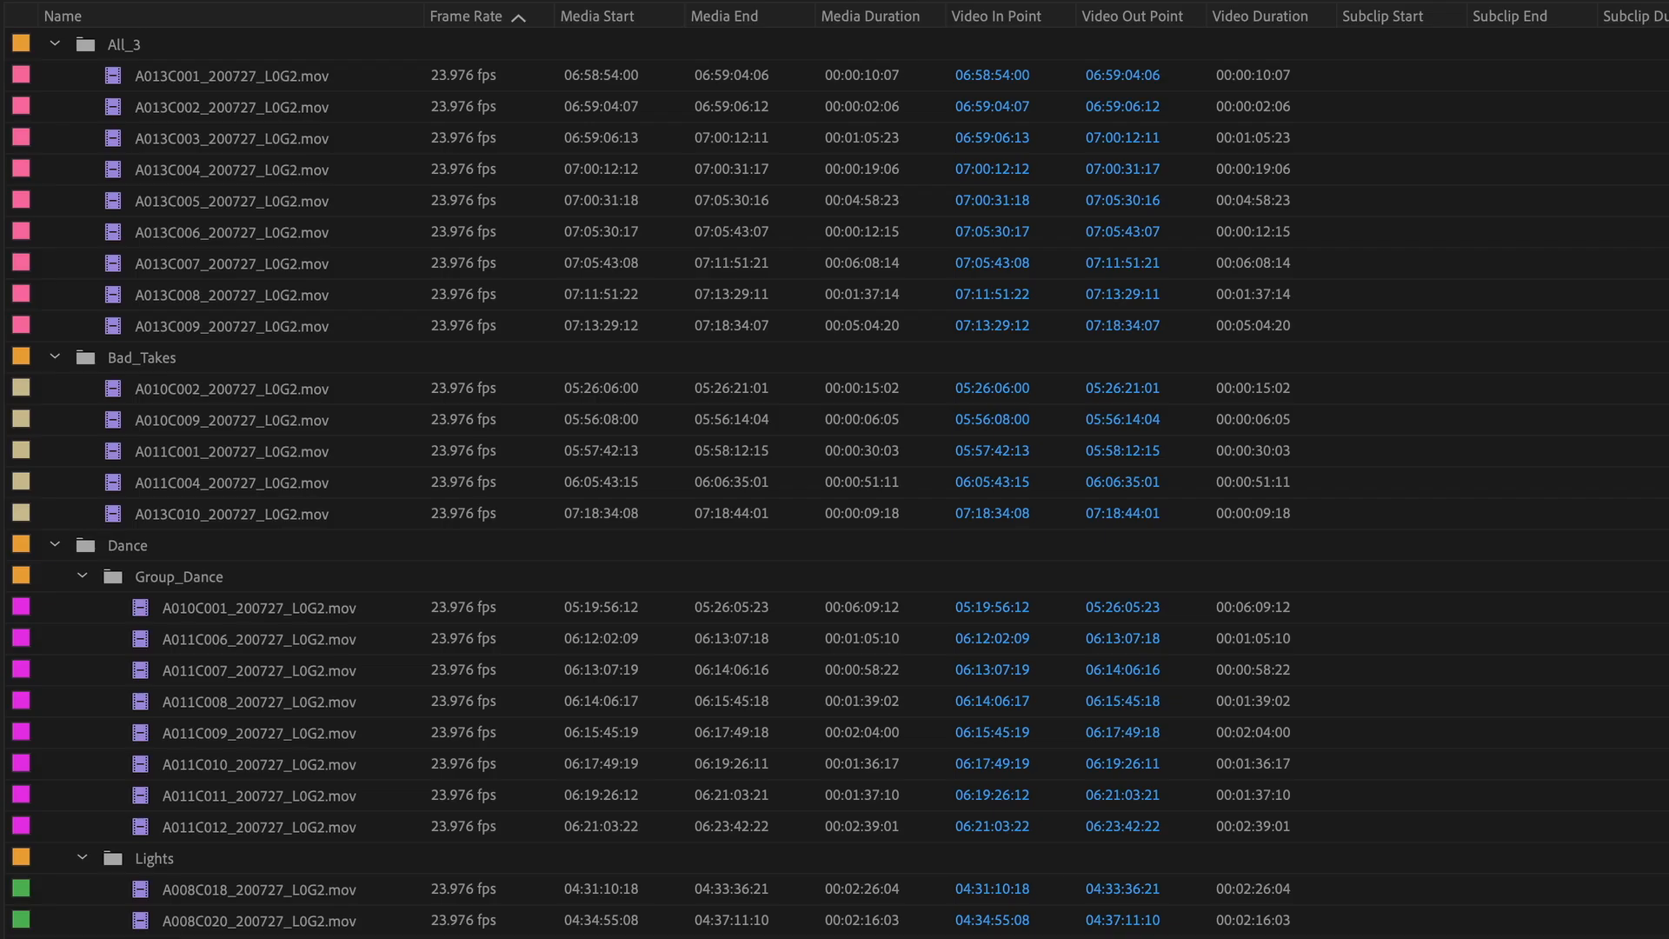
- Look through the clips in the footage bins, from All_3 and Dance down to Shaggy
scroll(834, 484, "down", 7)
scroll(834, 483, "down", 18)
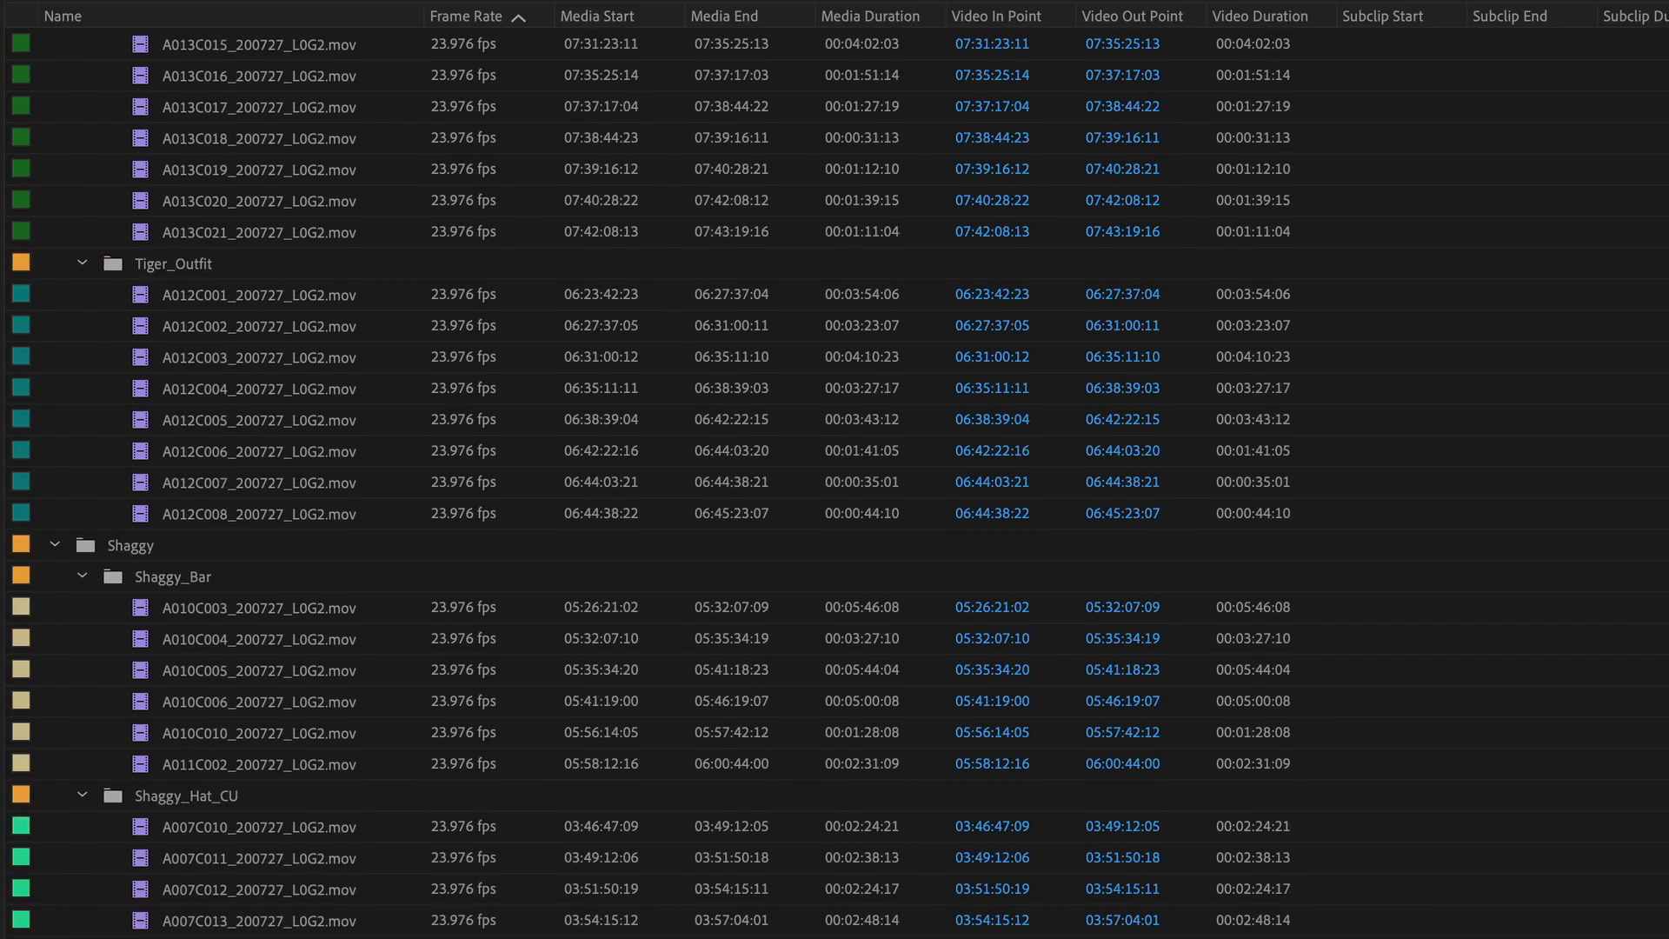
scroll(835, 483, "down", 10)
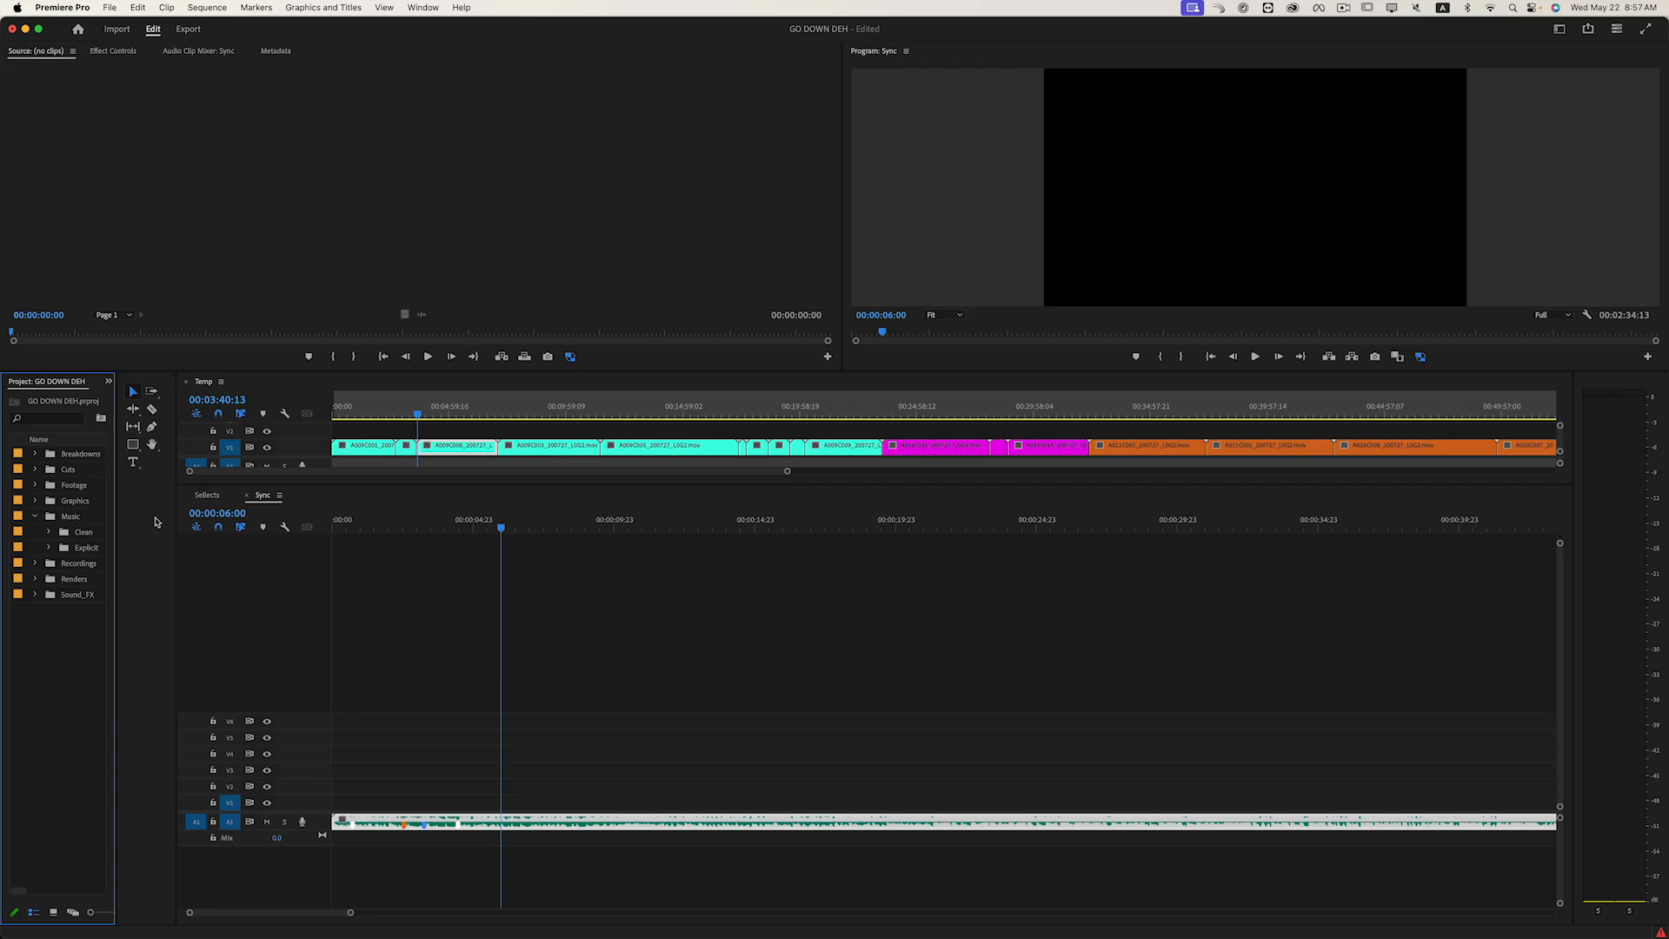
- Widen the timeline area further and add a blue marker to the music clip at 00:00:06:04
left_click_drag(177, 547, 140, 548)
key("m")
key("m")
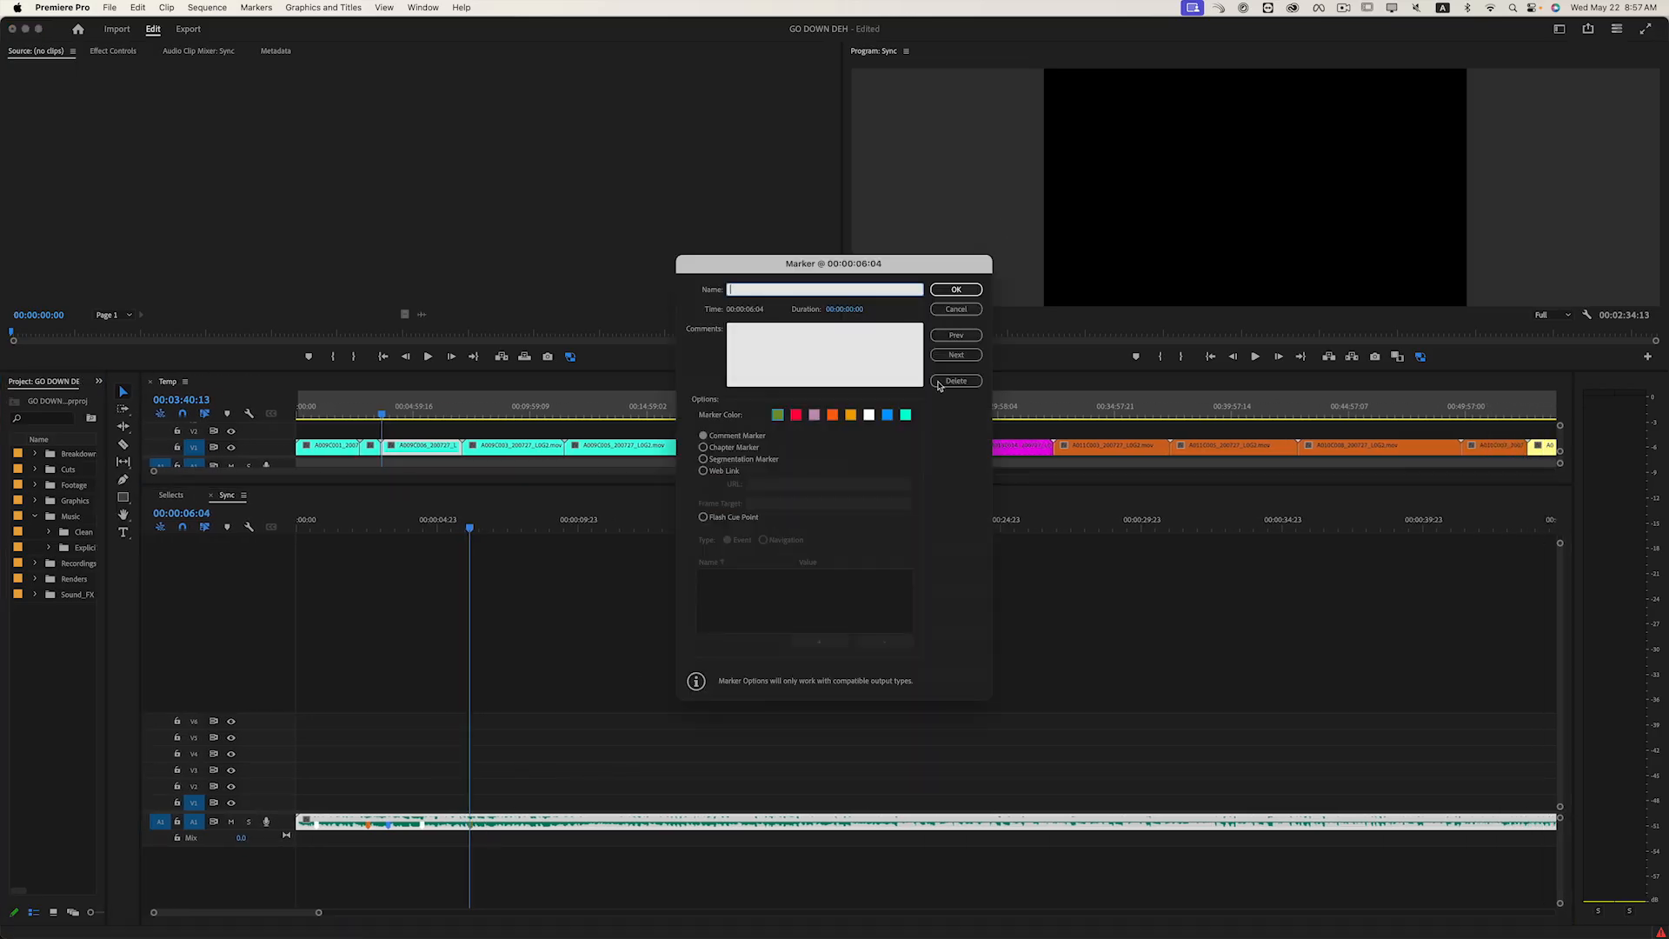
left_click(889, 416)
left_click(956, 290)
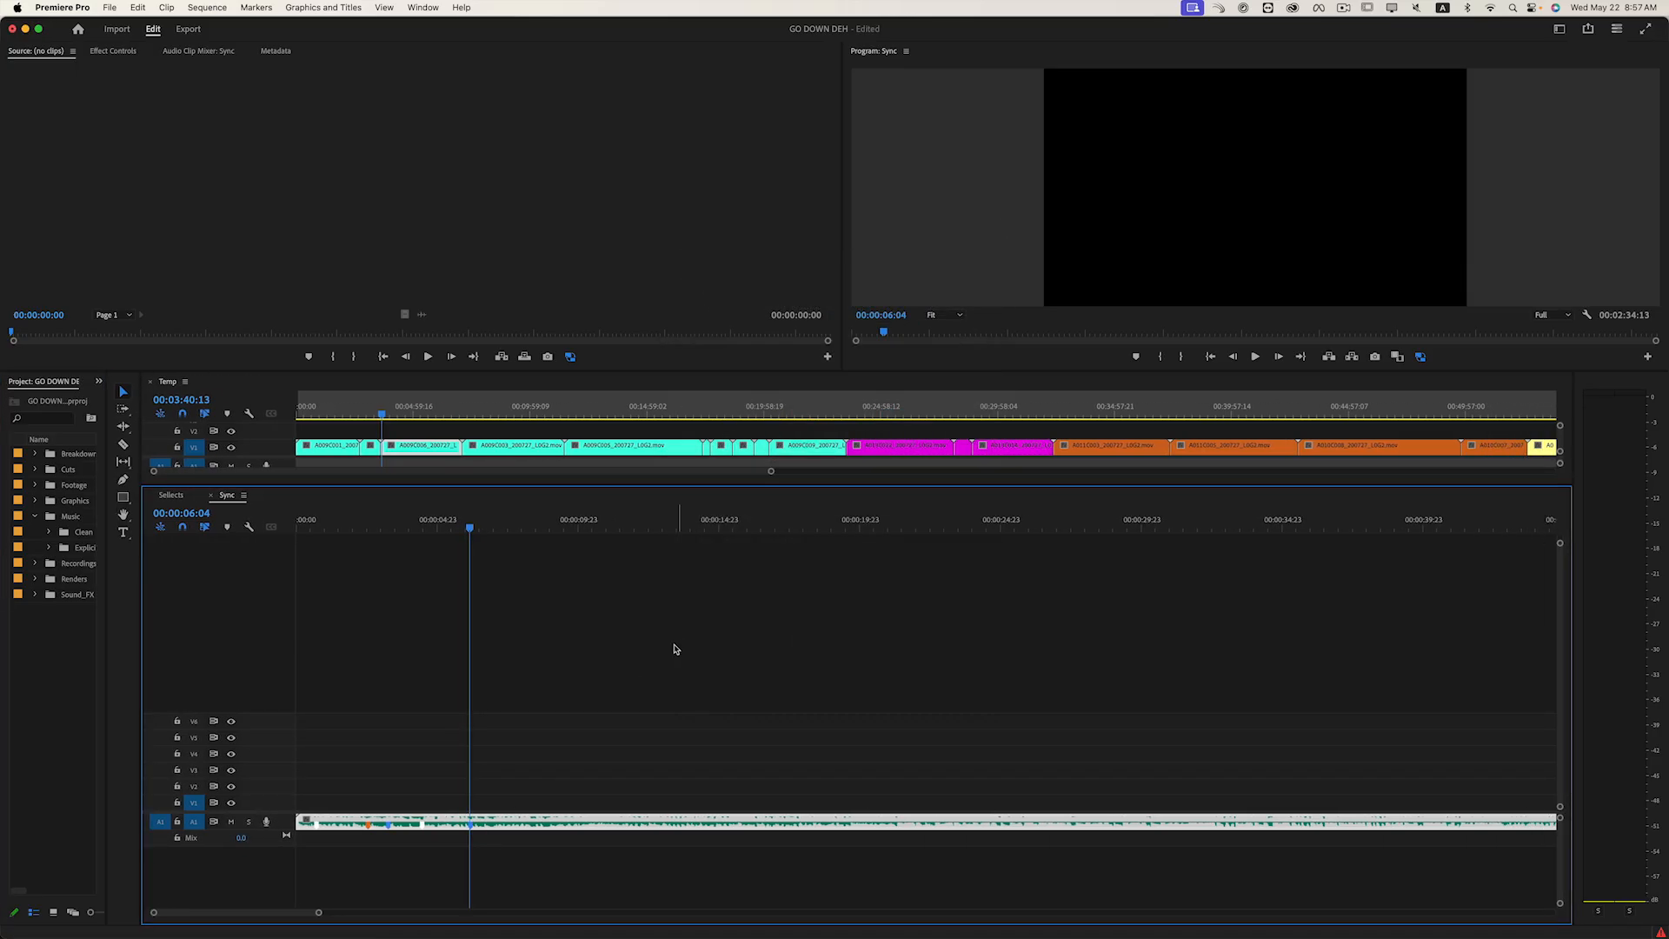
- Add a white marker to the music clip at 00:00:07:00
key("m")
key("m")
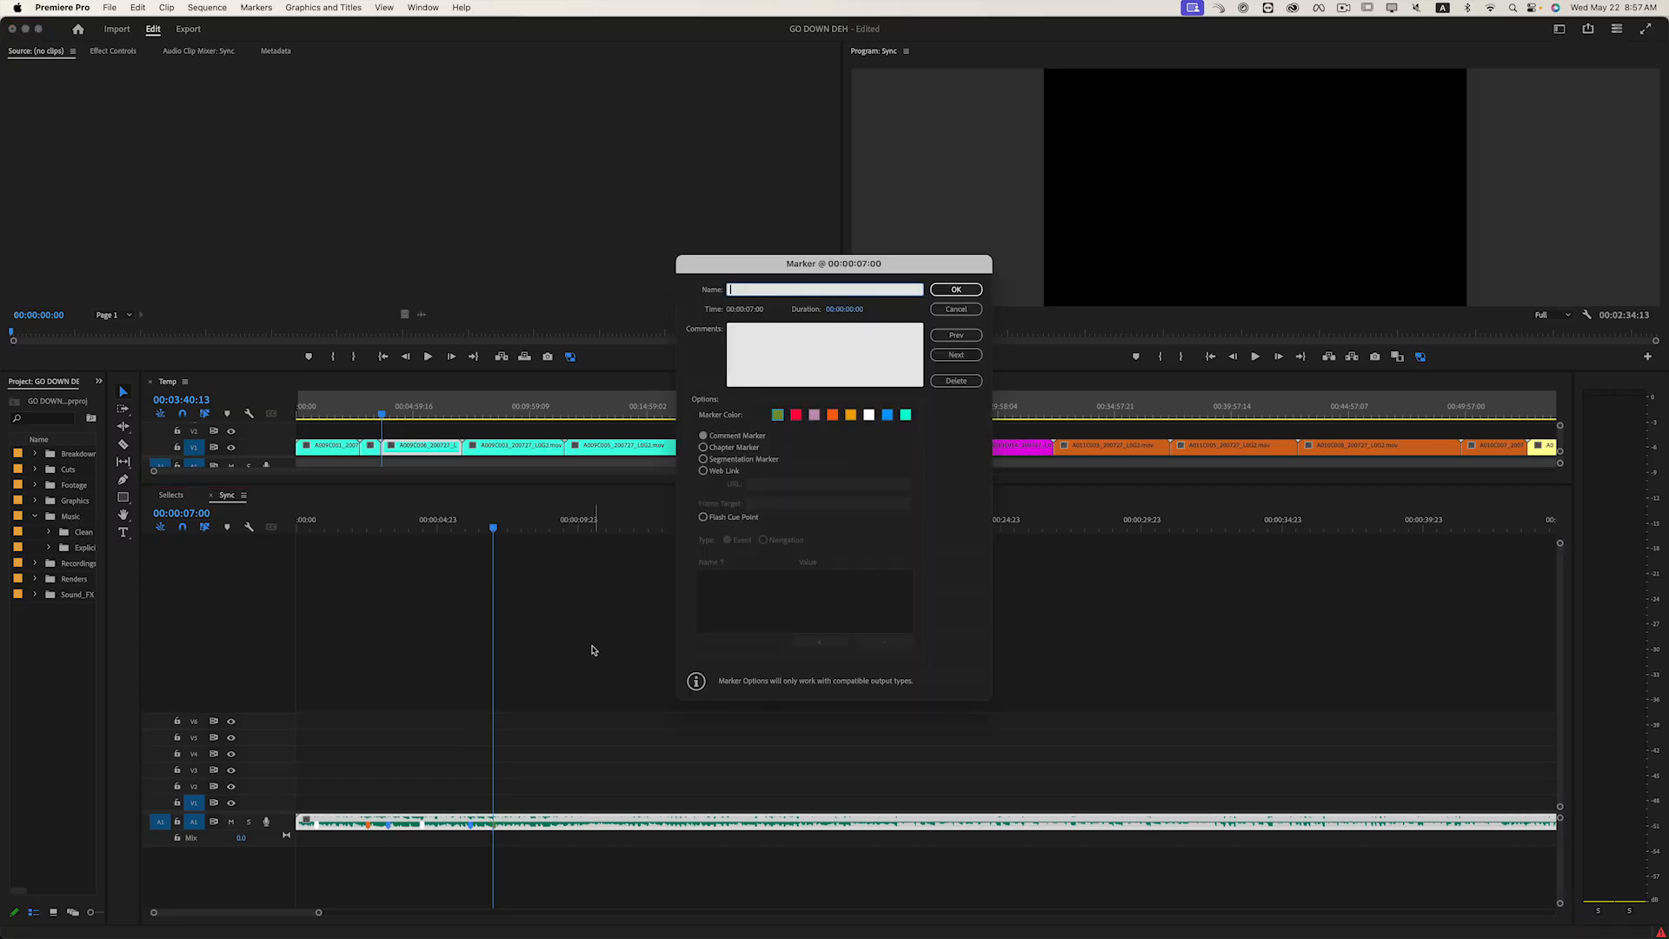
left_click(870, 416)
left_click(954, 291)
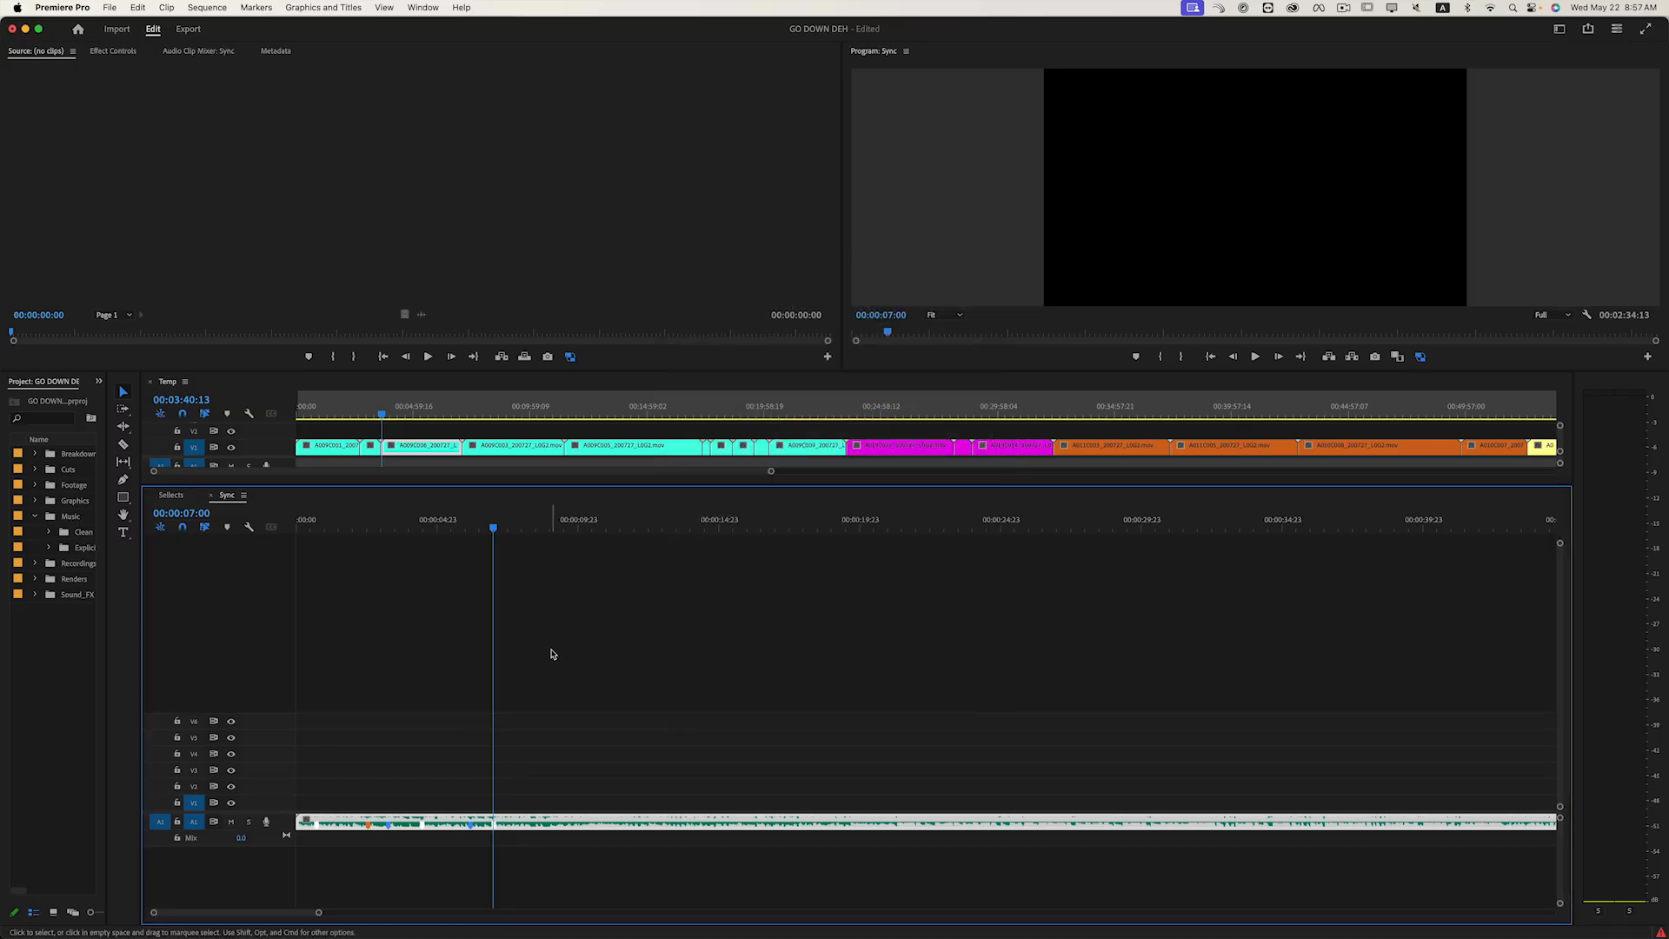
- Play the song on to 00:00:10:14 and add a blue marker to the selected music clip
key("space")
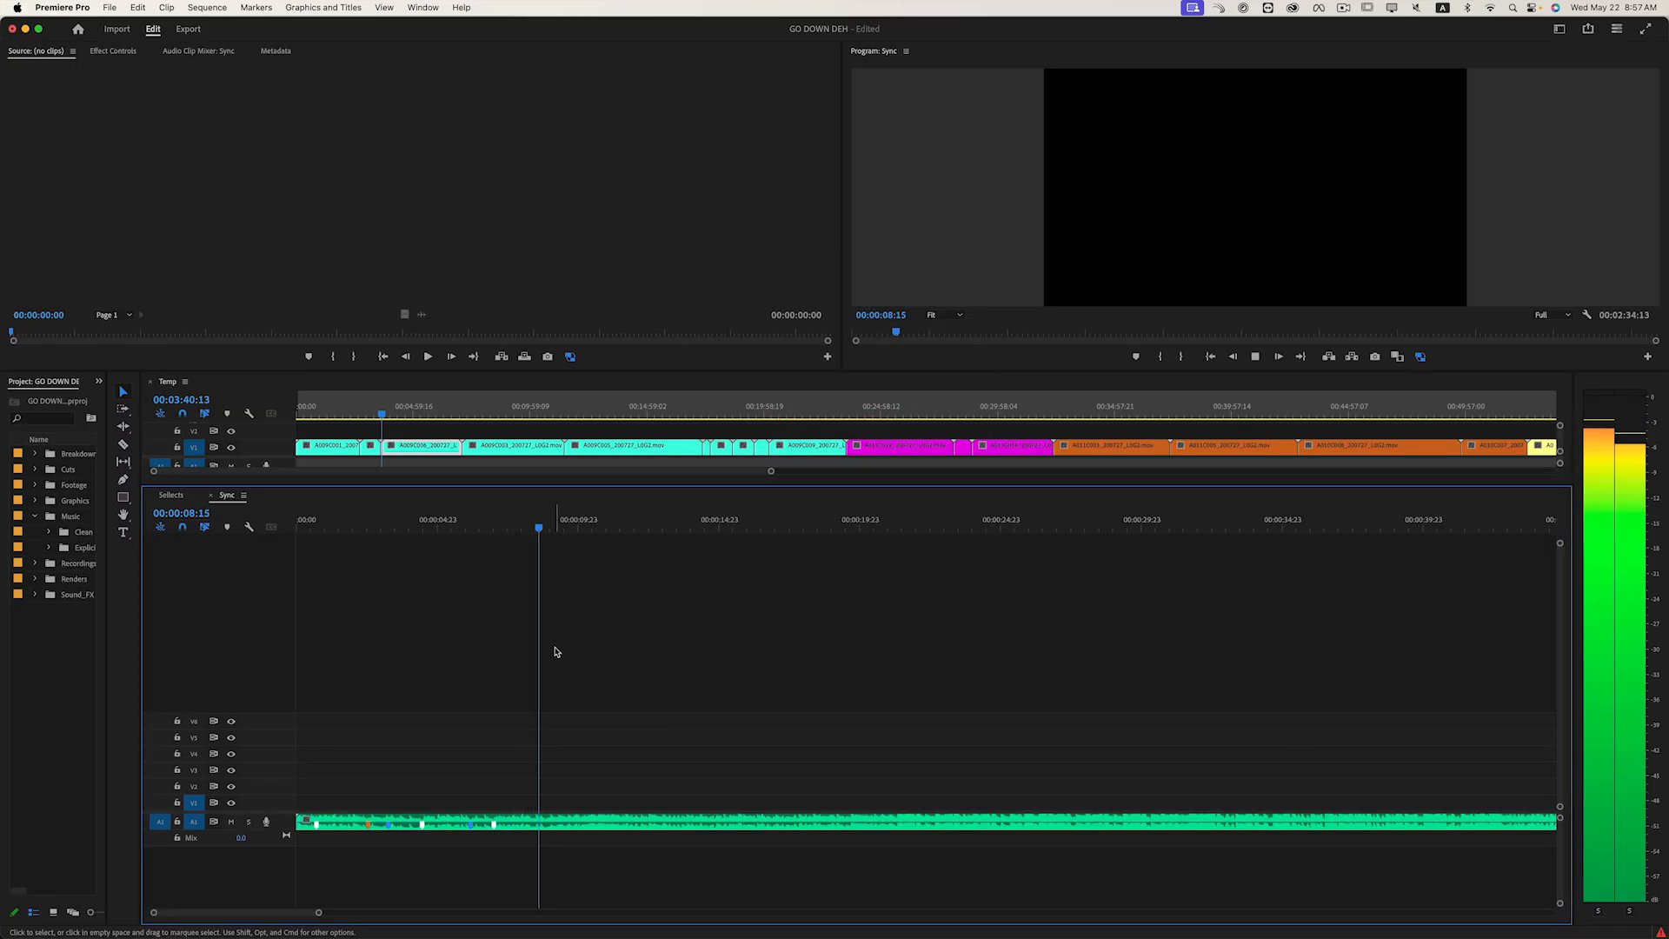
key("super+a")
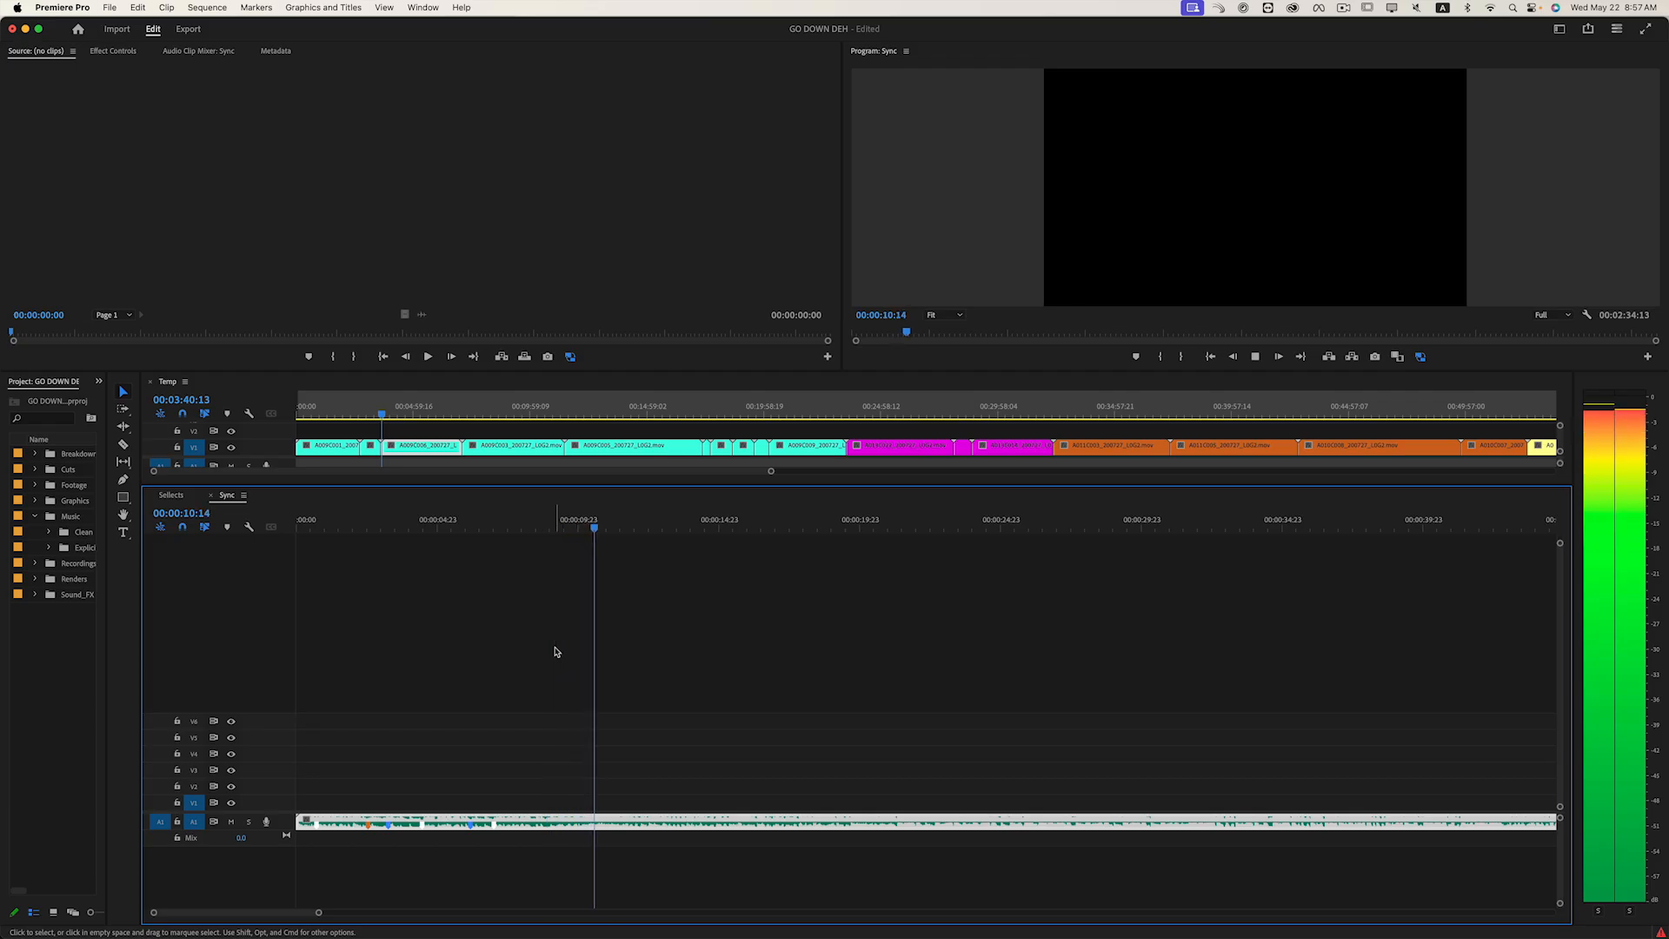
key("space")
key("m")
key("m")
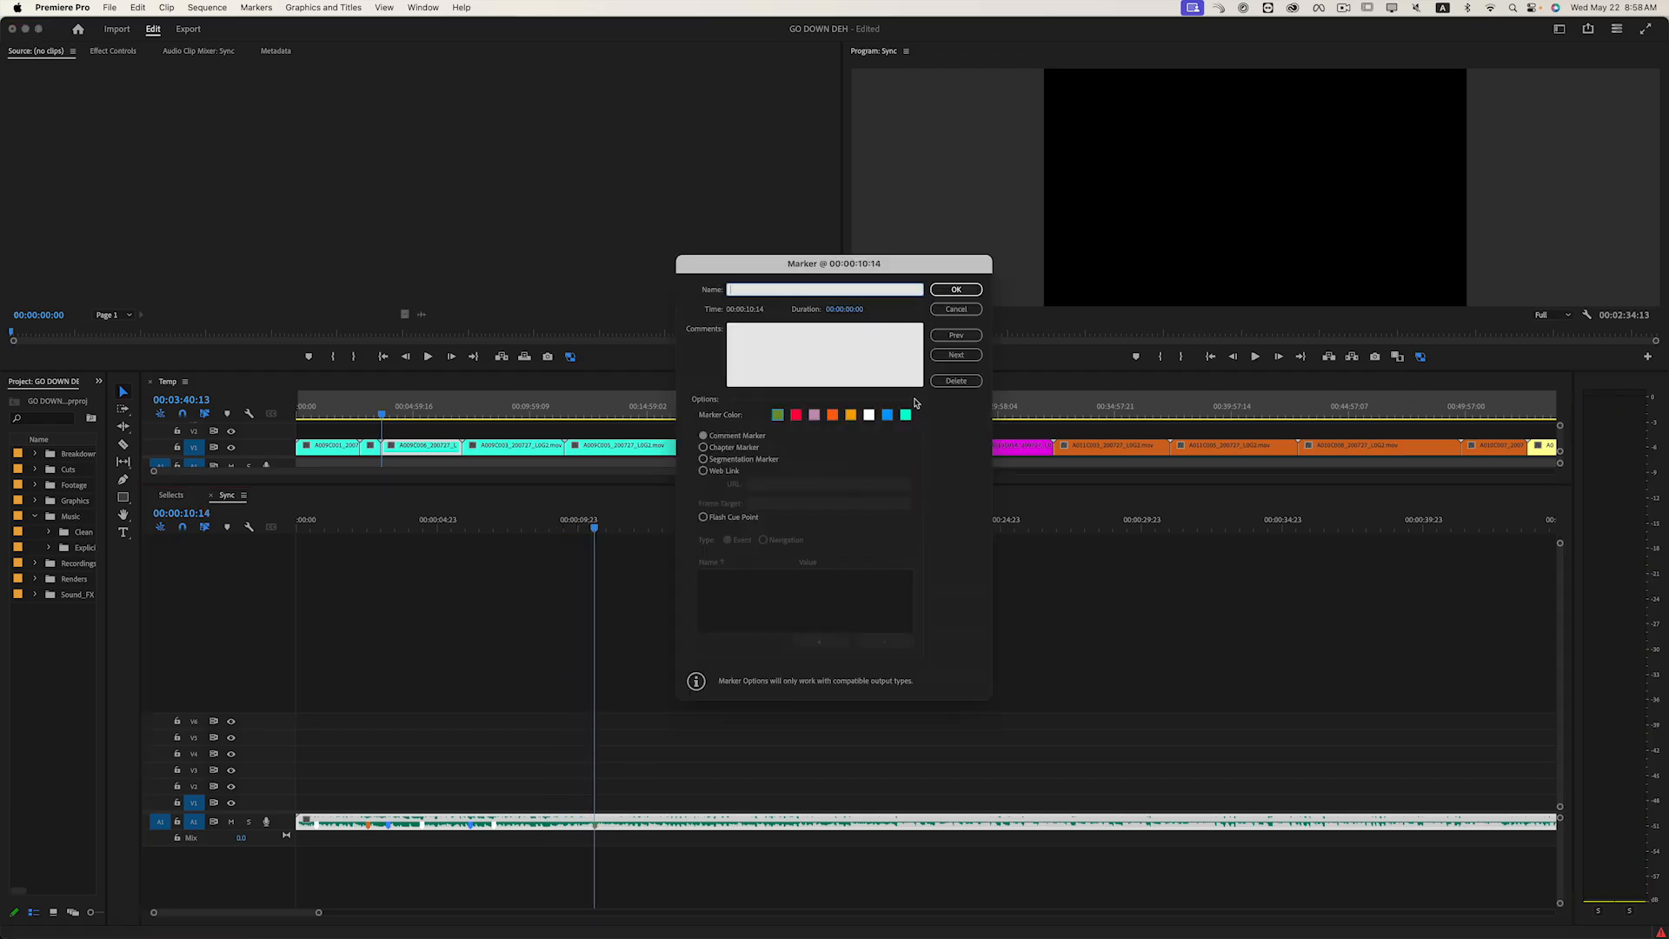
left_click(955, 290)
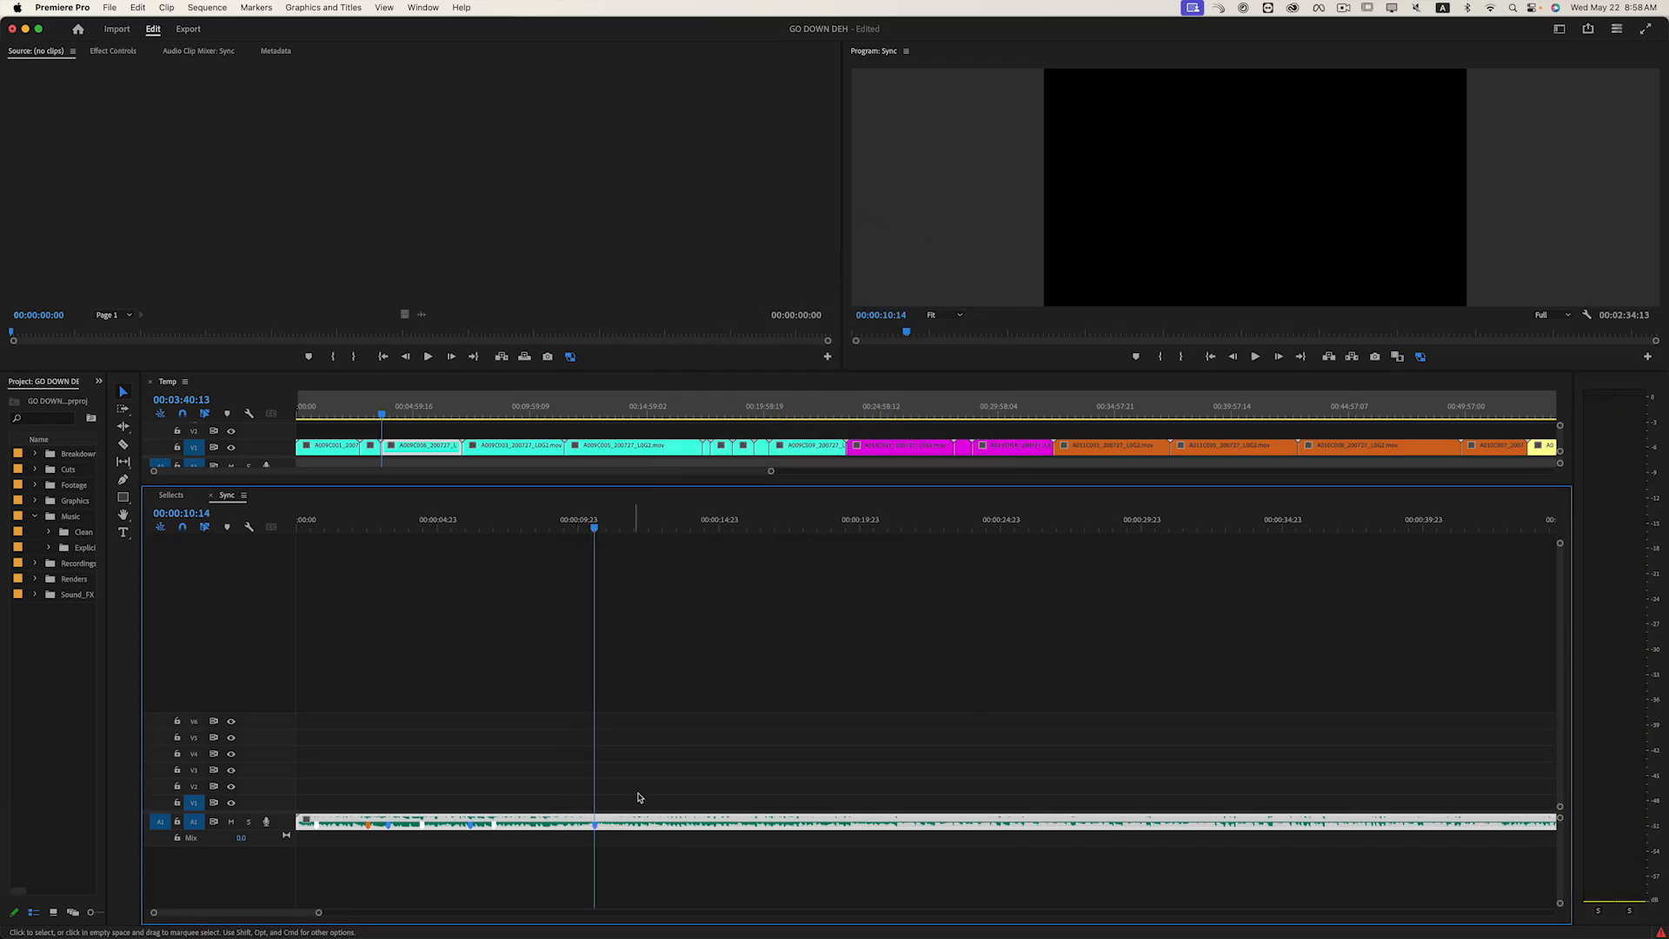
left_click(670, 748)
- Play the song, stop and step back to 00:00:21:08, and add a cyan marker to the music clip
key("space")
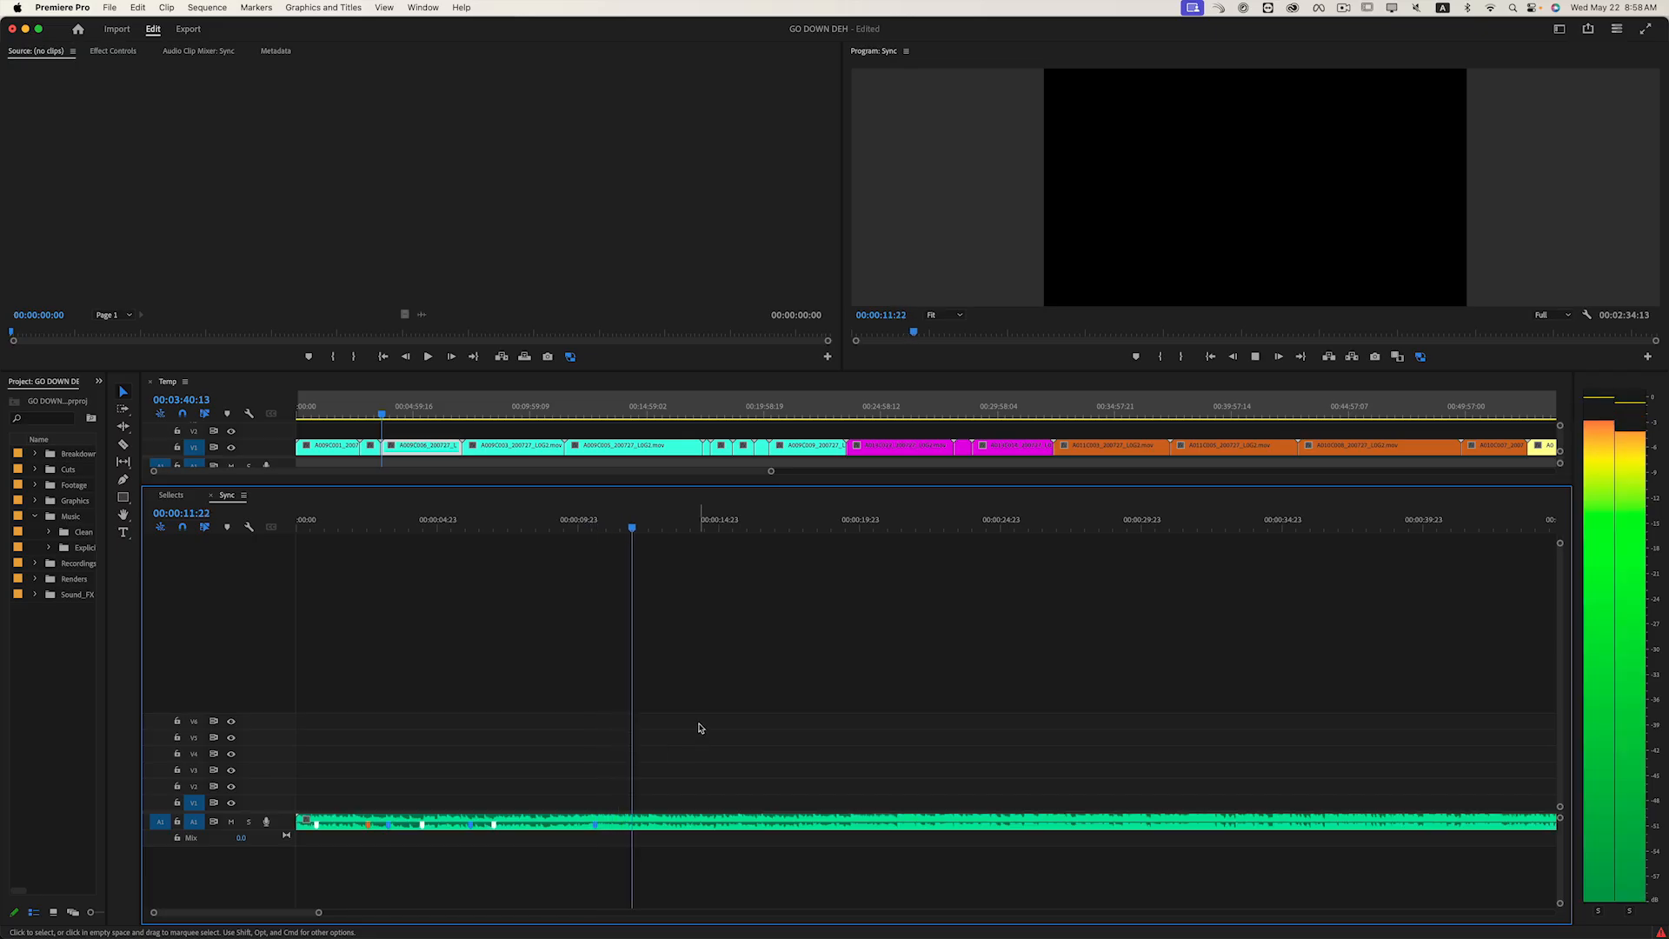
key("d")
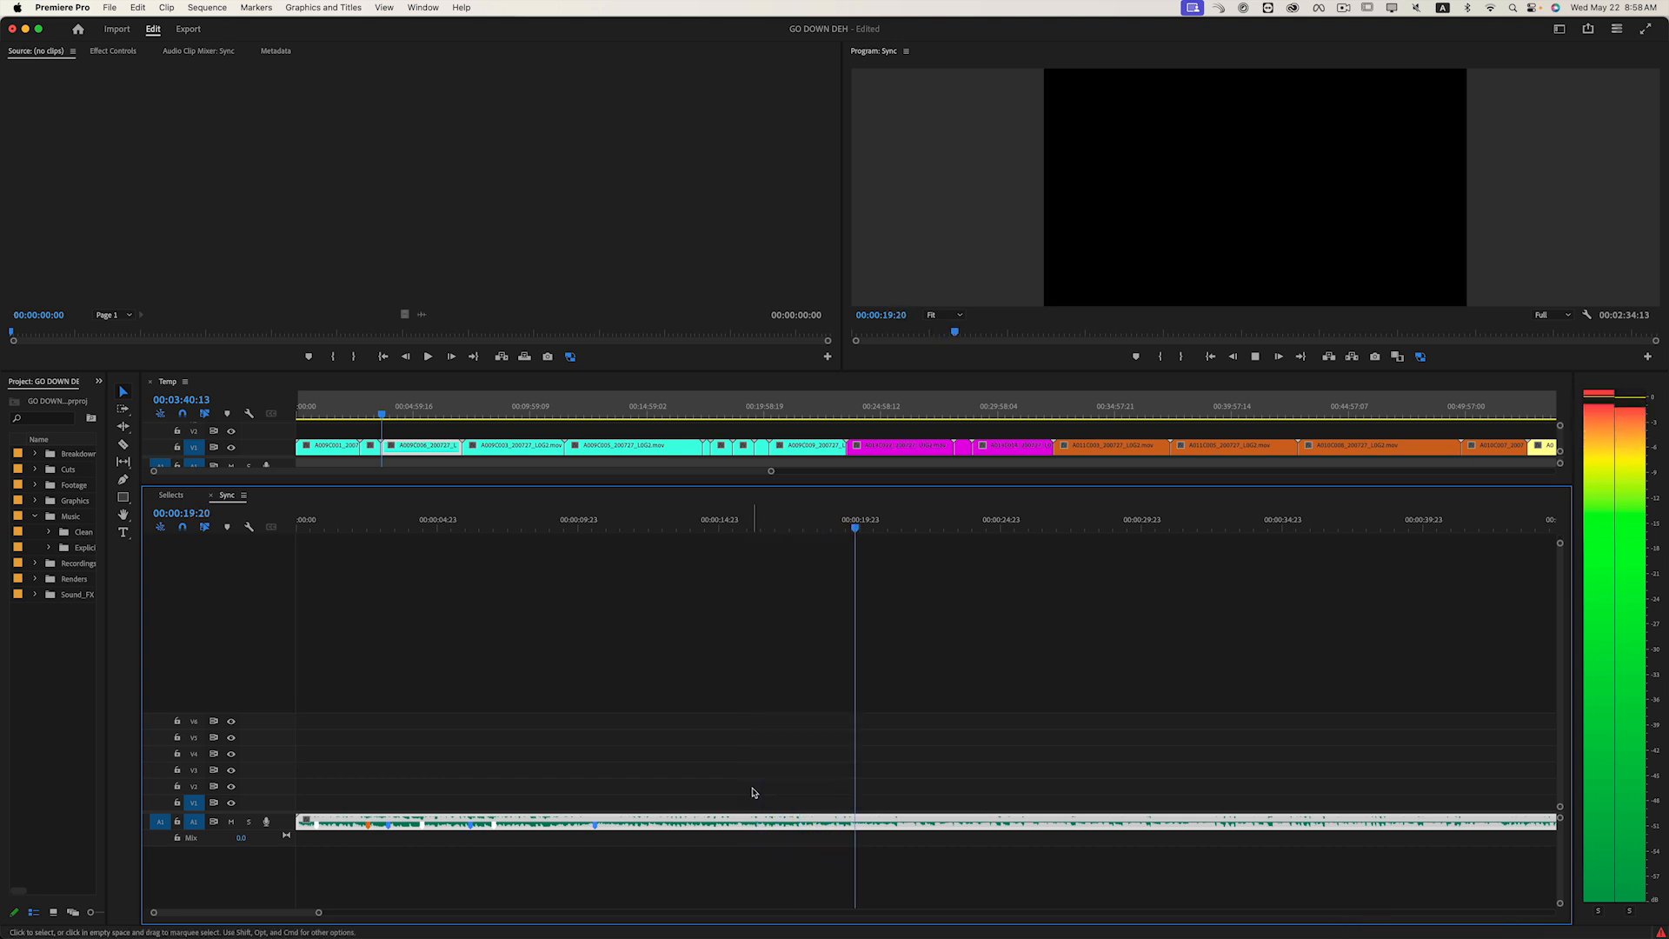
key("space")
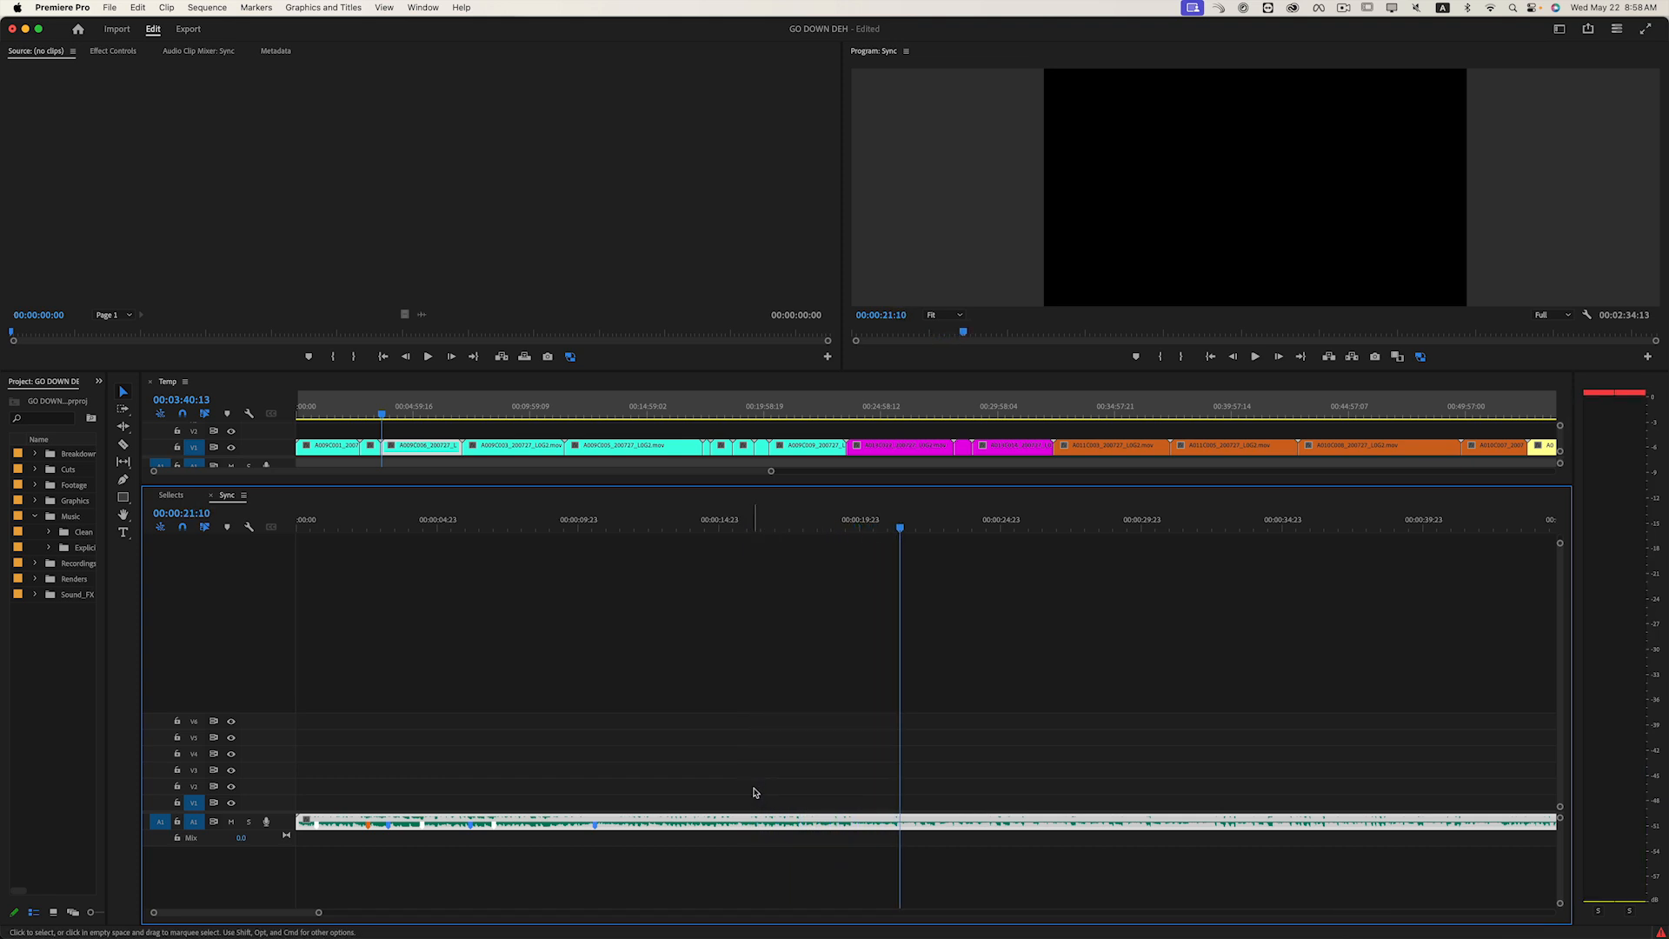
key("Left")
key("Left")
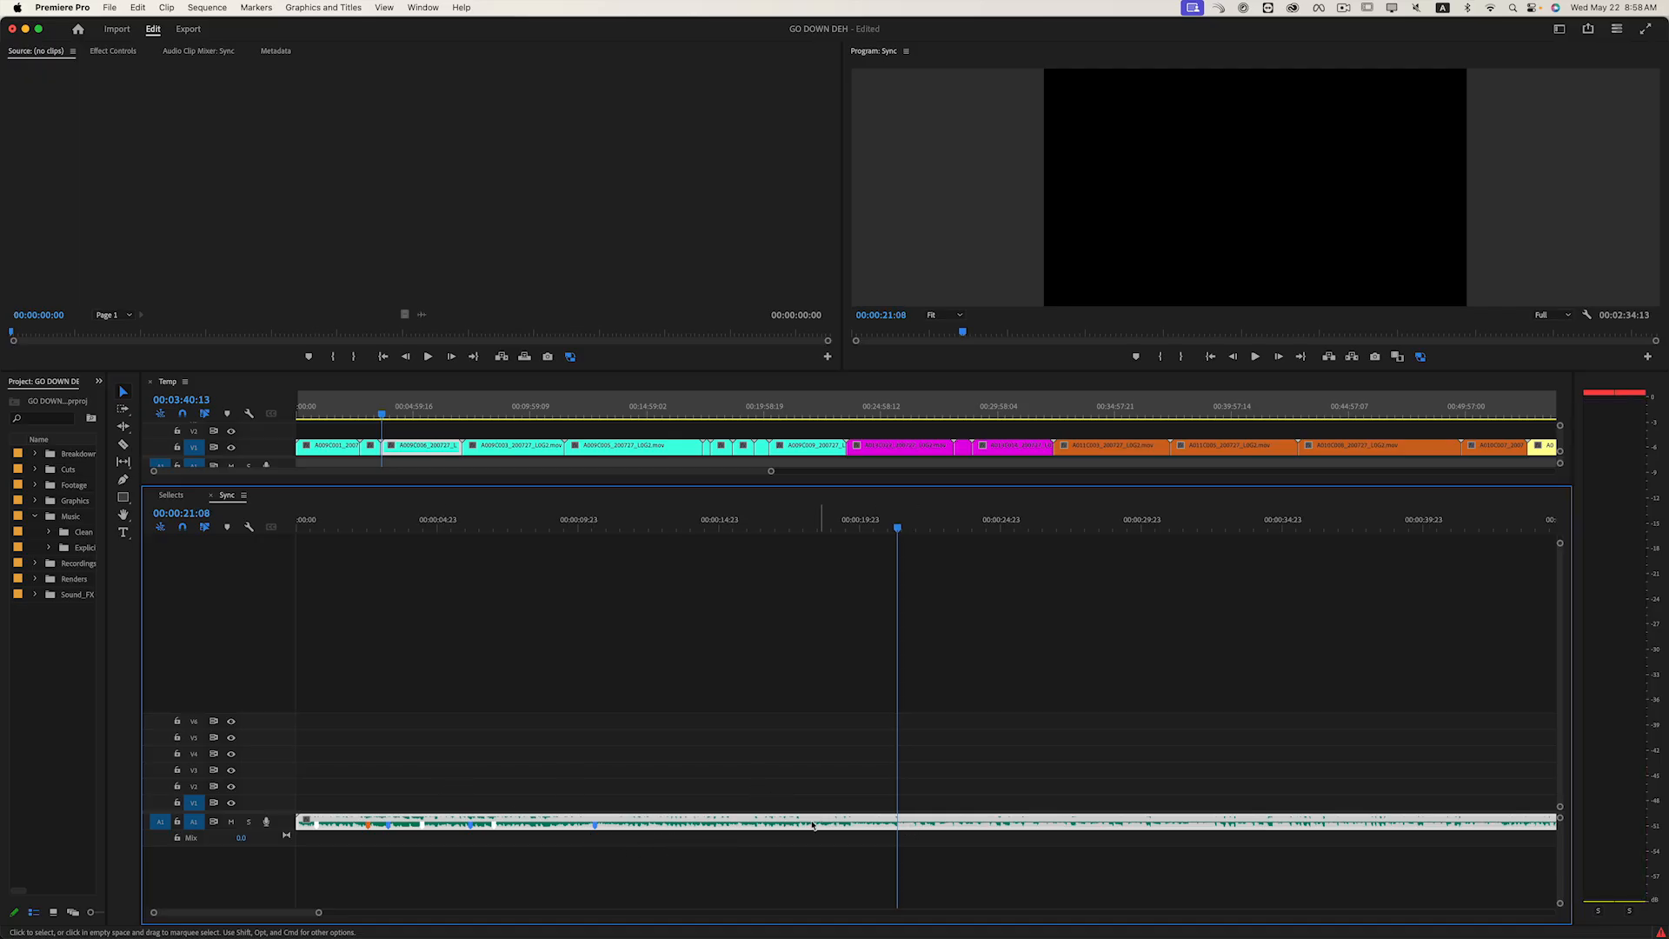
key("m")
key("m")
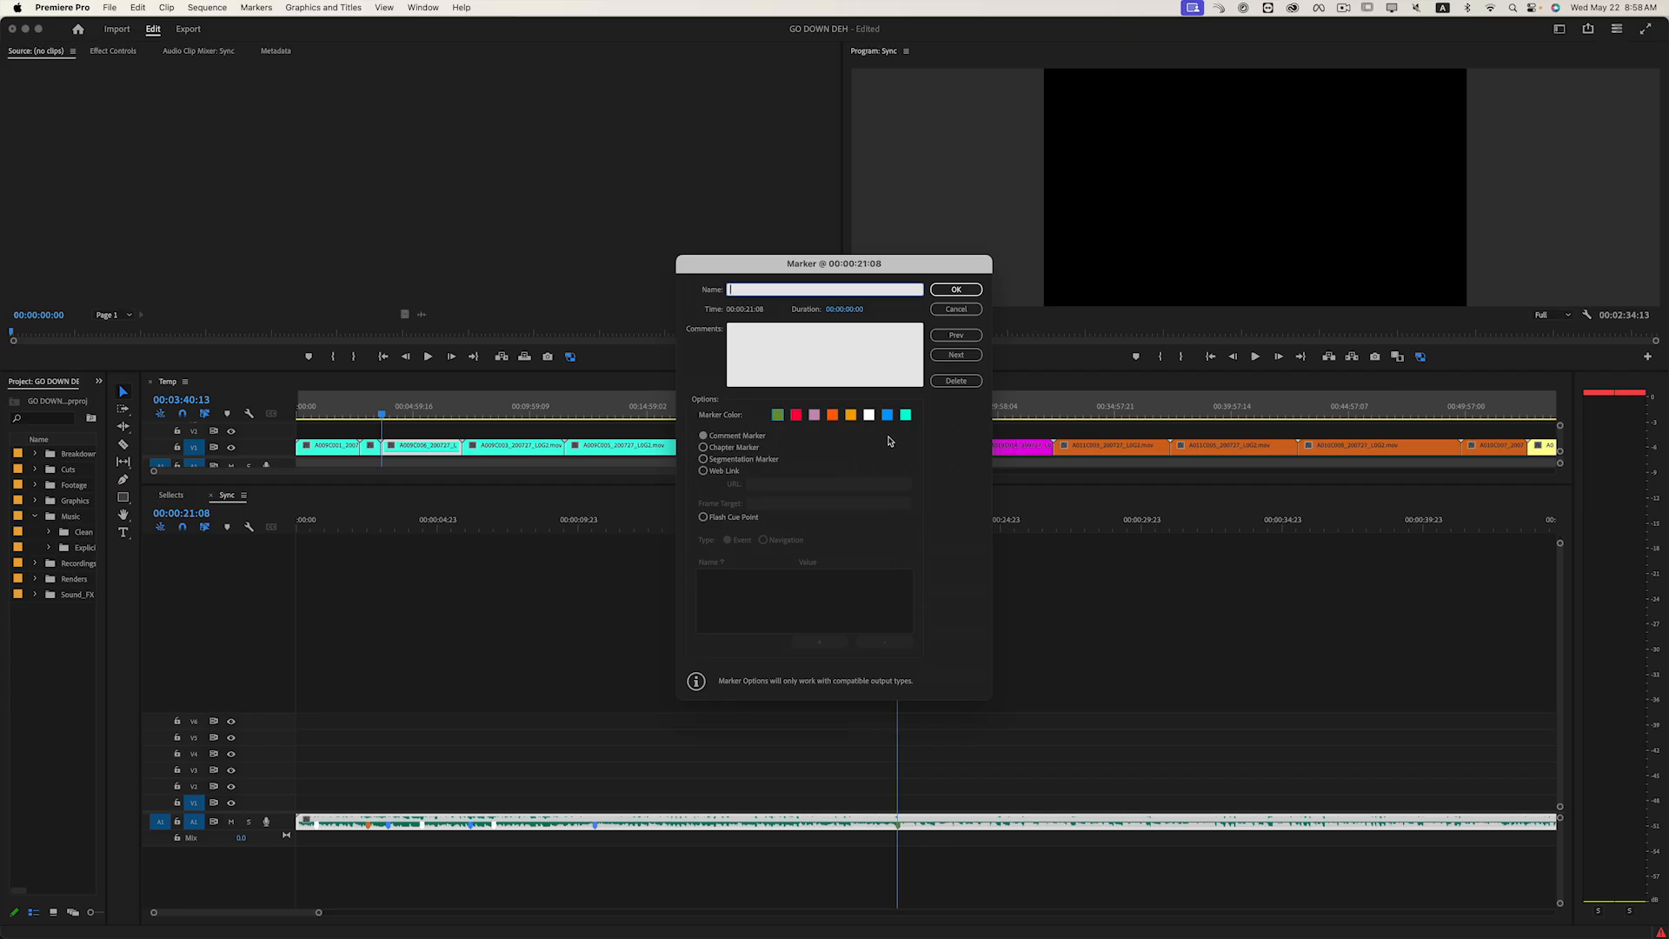
left_click(946, 306)
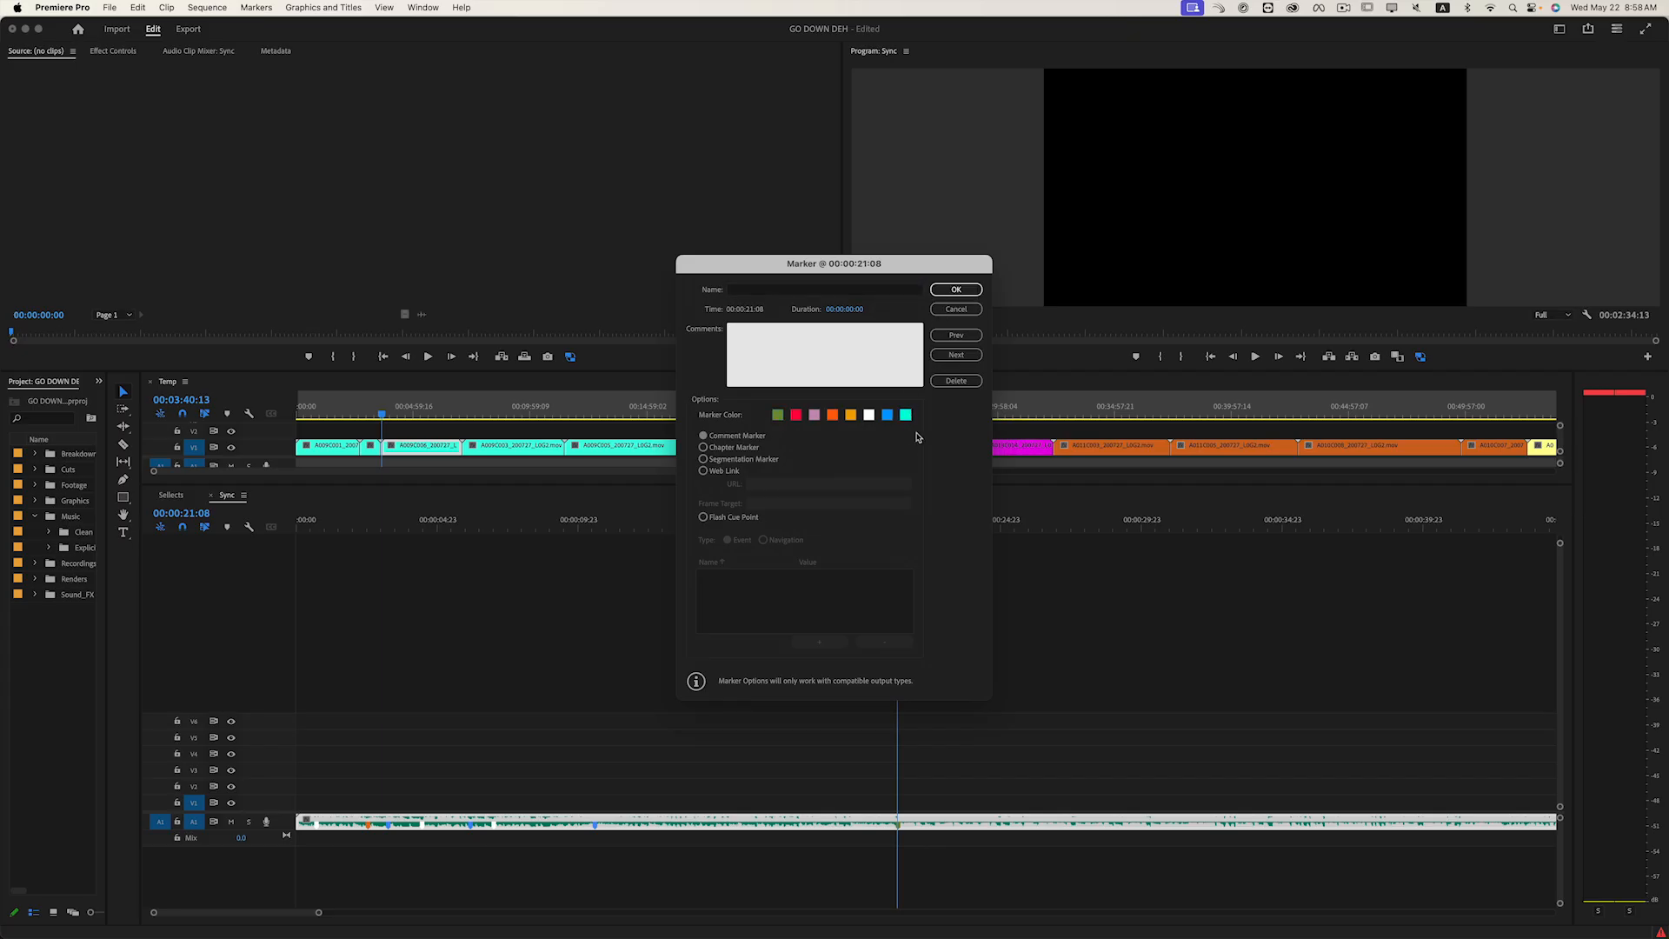
left_click(956, 291)
- Play through the rest of the song, pausing to add further markers to the music clip
key("space")
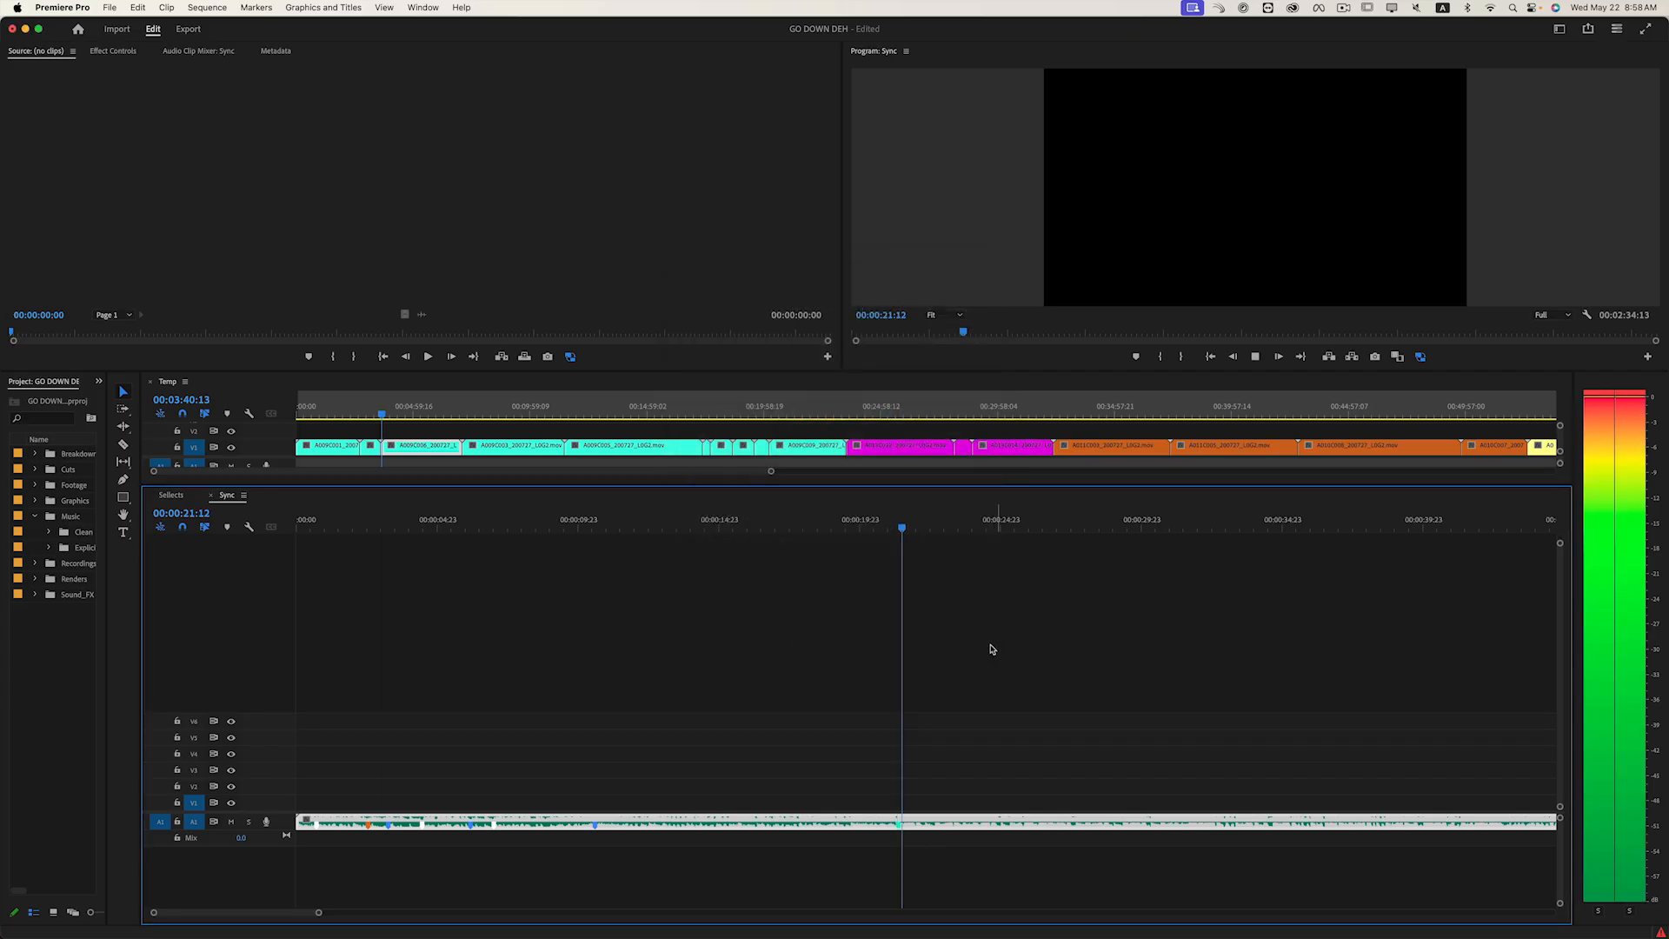
key("minus")
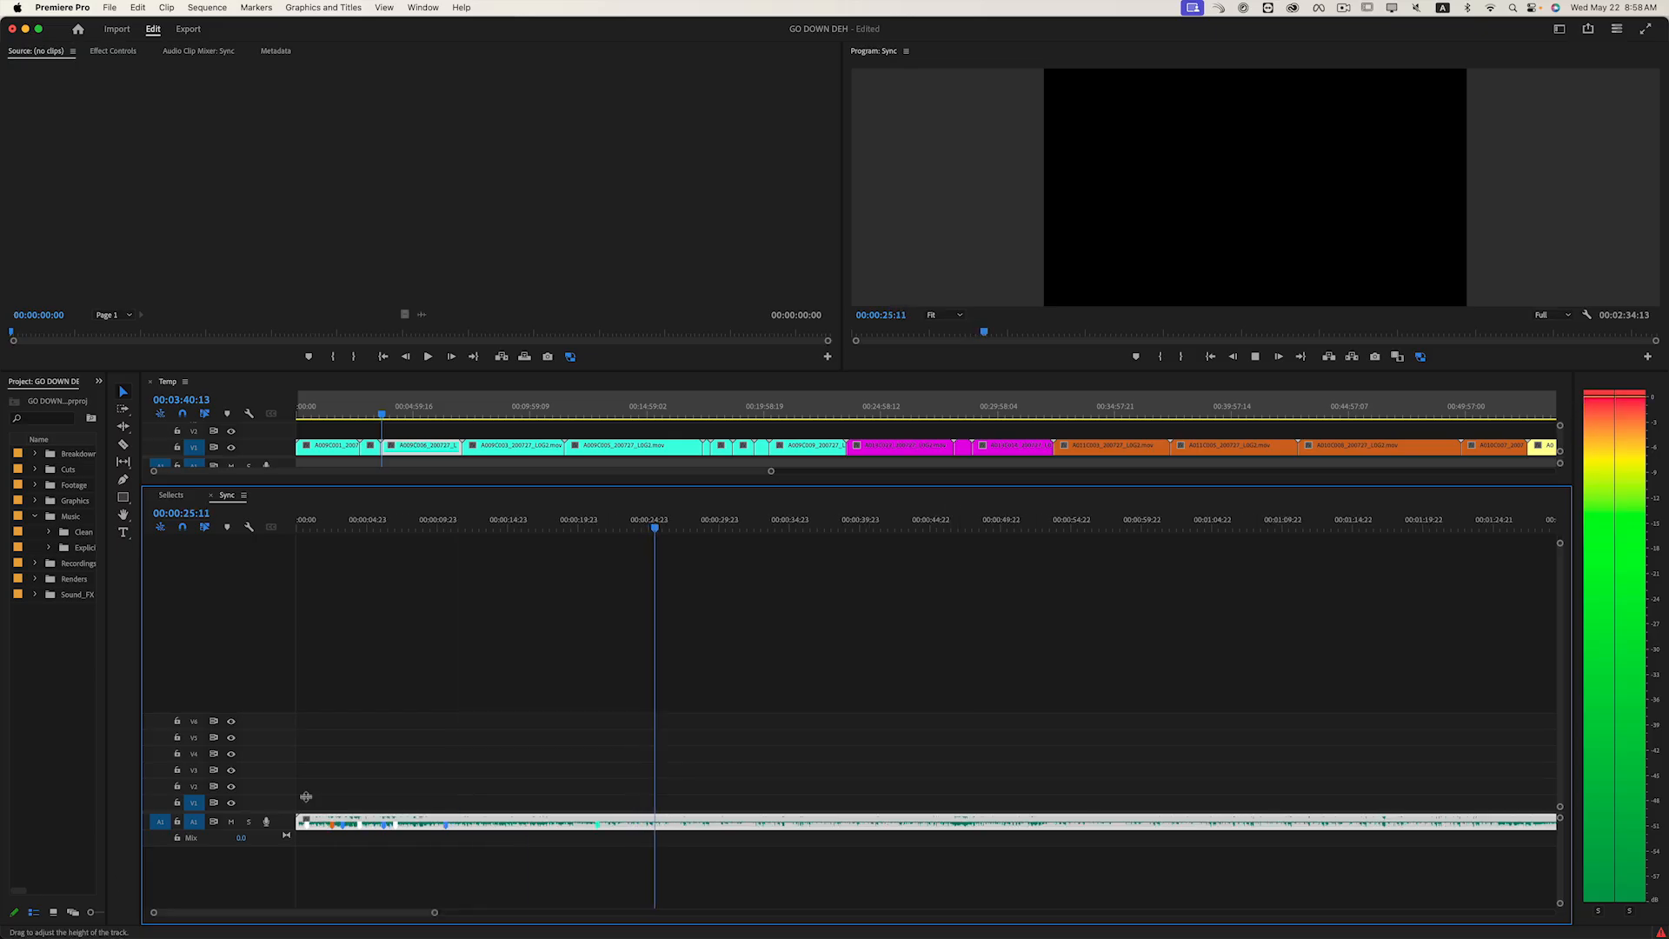
left_click_drag(434, 915, 585, 930)
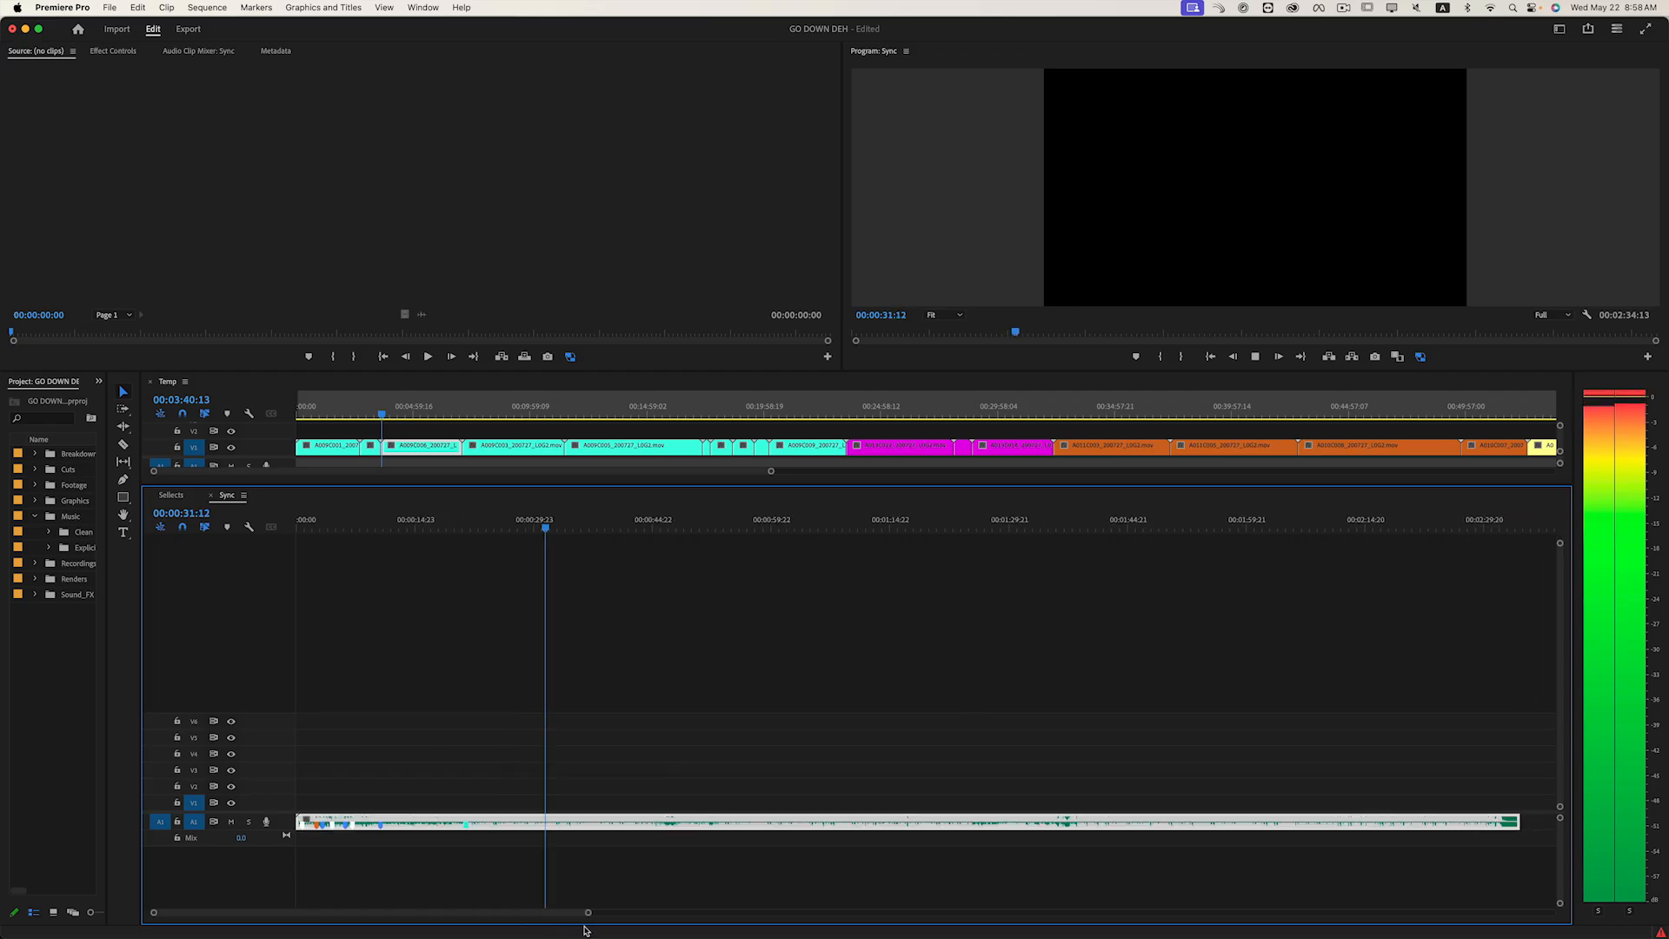
key("space")
key("m")
key("space")
key("m")
key("space")
key("m")
key("space")
key("space")
key("space")
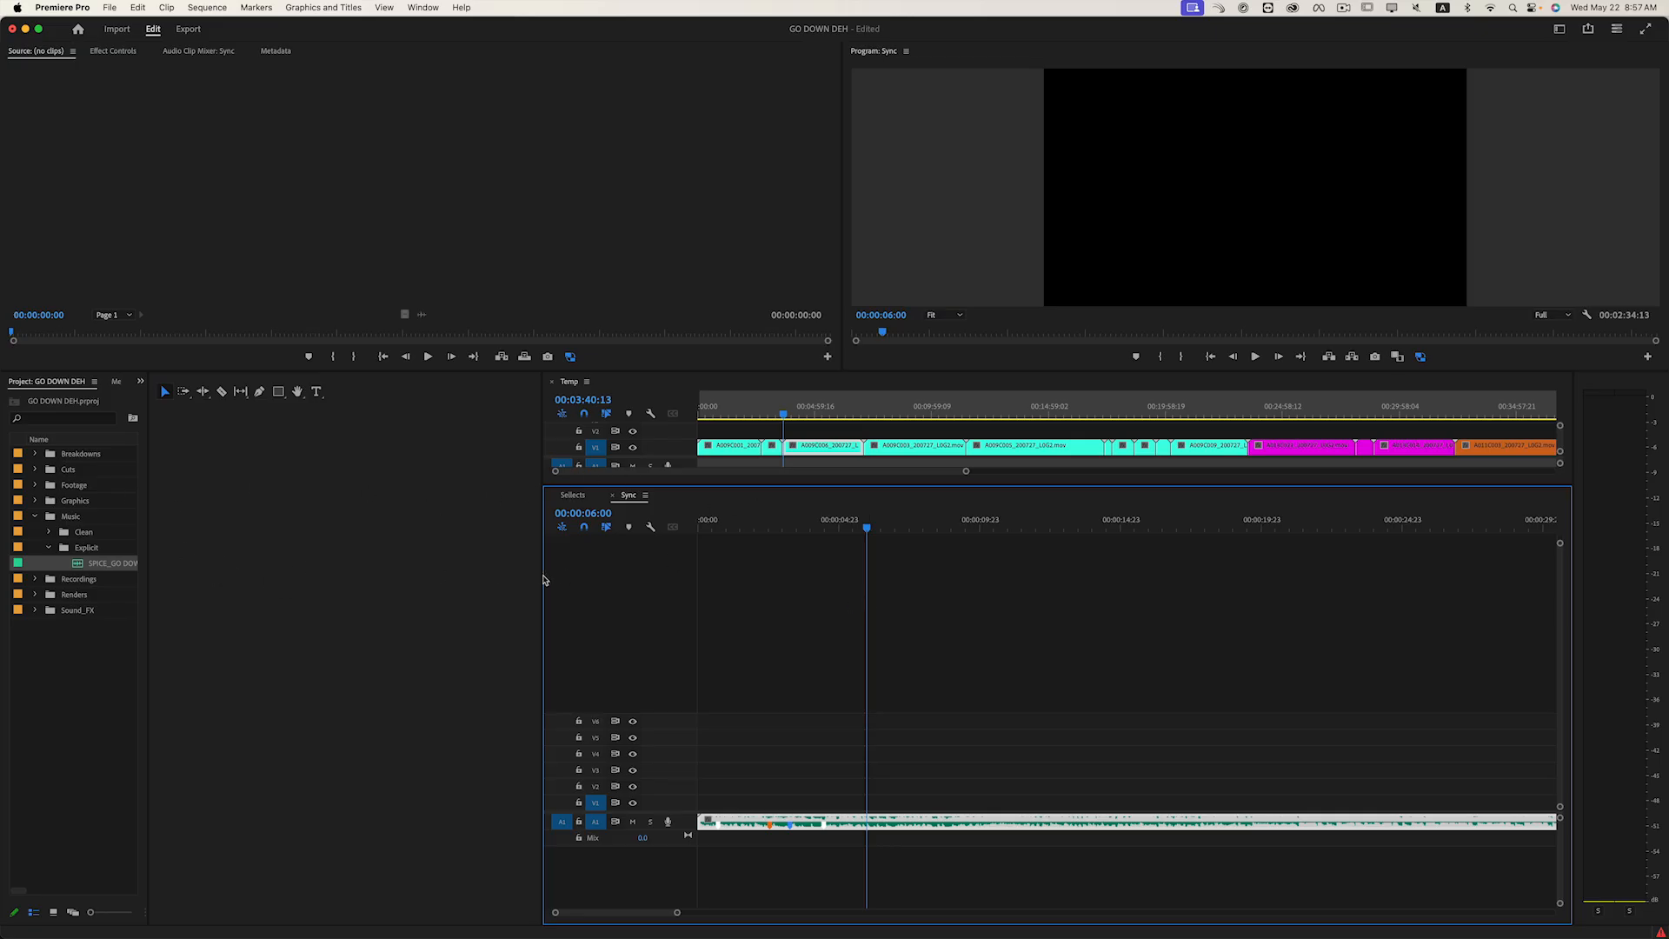
- Widen the timeline area by narrowing the project panel and collapse the Explicit music bin
left_click_drag(541, 576, 116, 593)
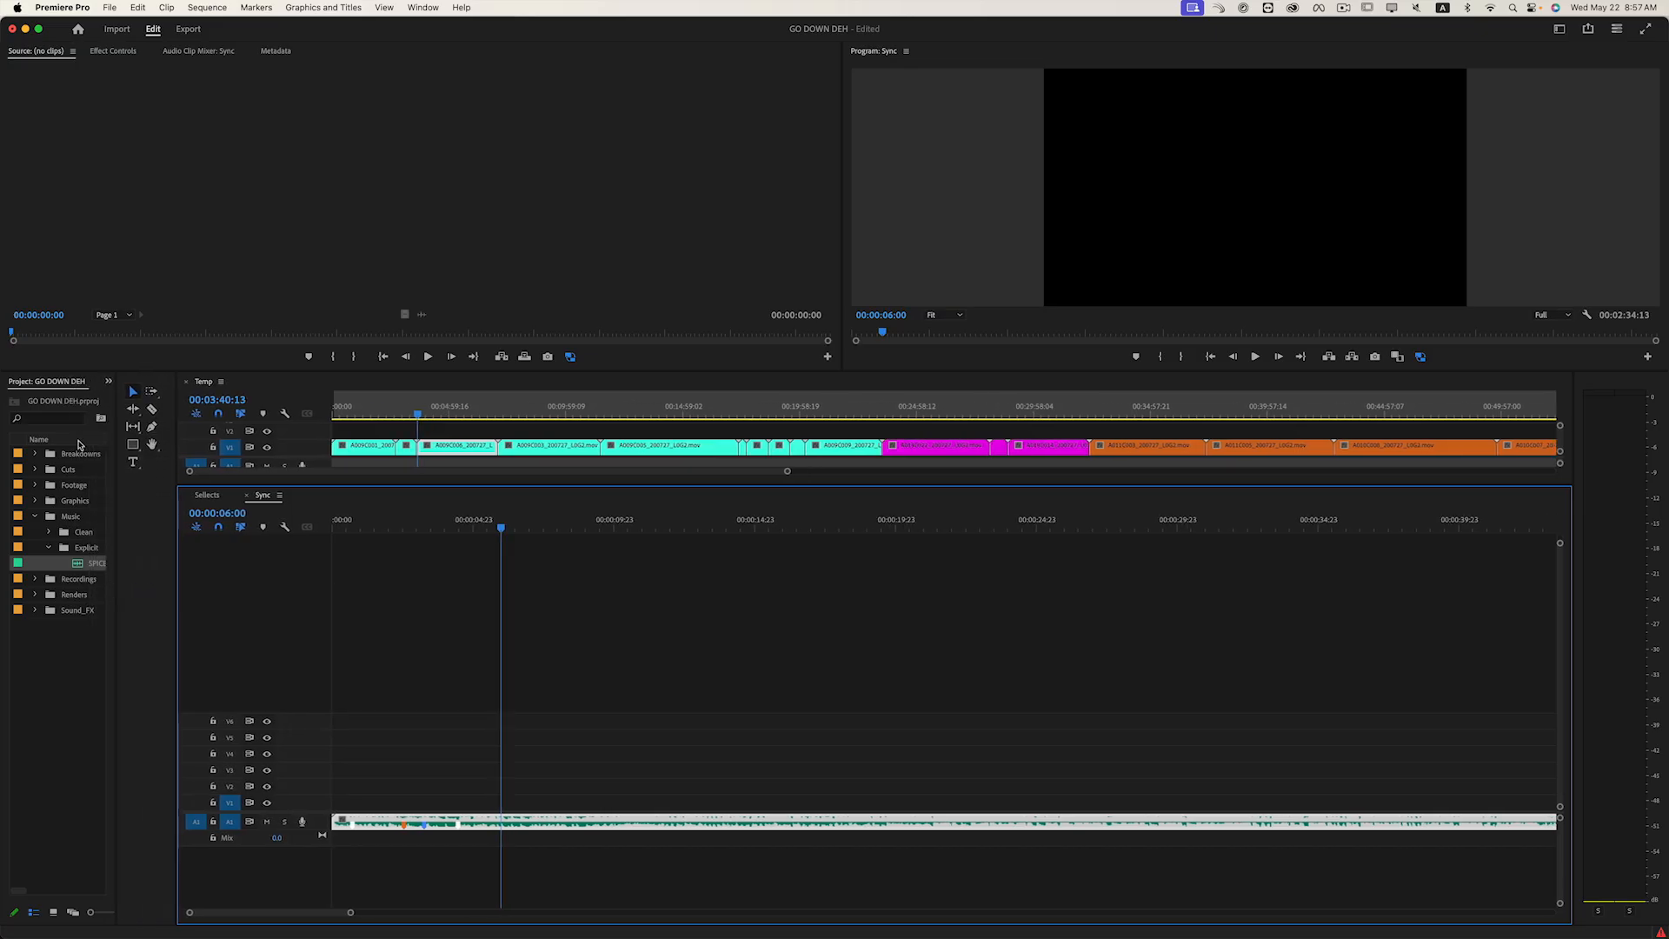
left_click(50, 548)
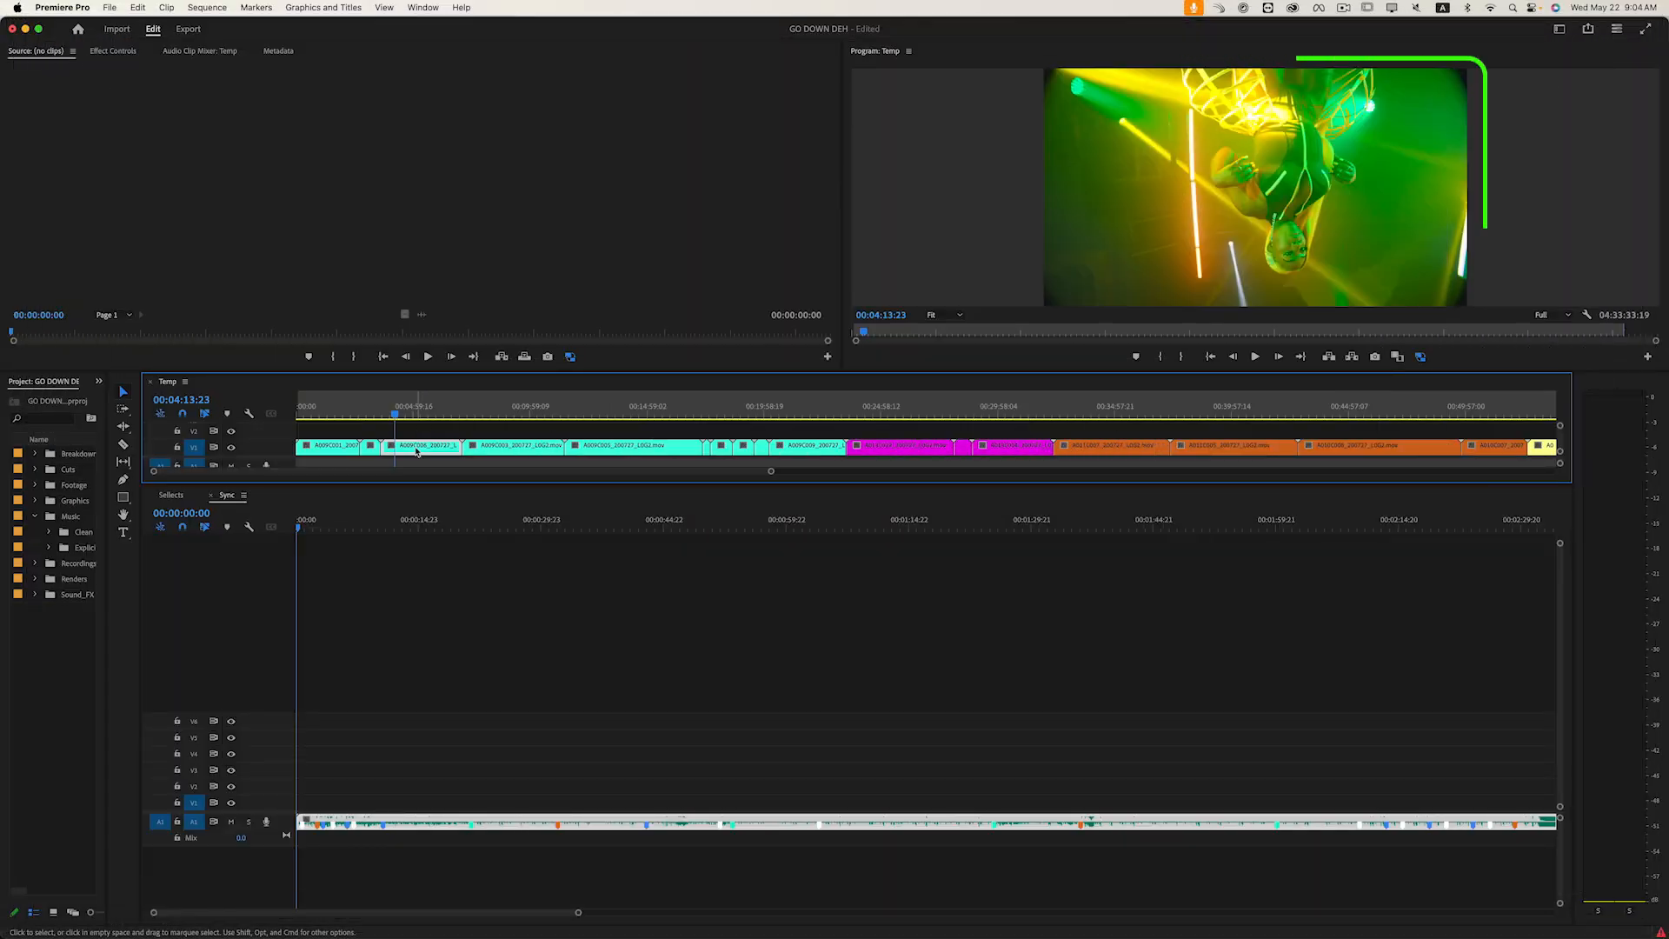
- Place the A009C006 clip from the Temp sequence on video track V1 at the start of the Sync sequence, above the song
left_click_drag(415, 450, 387, 807)
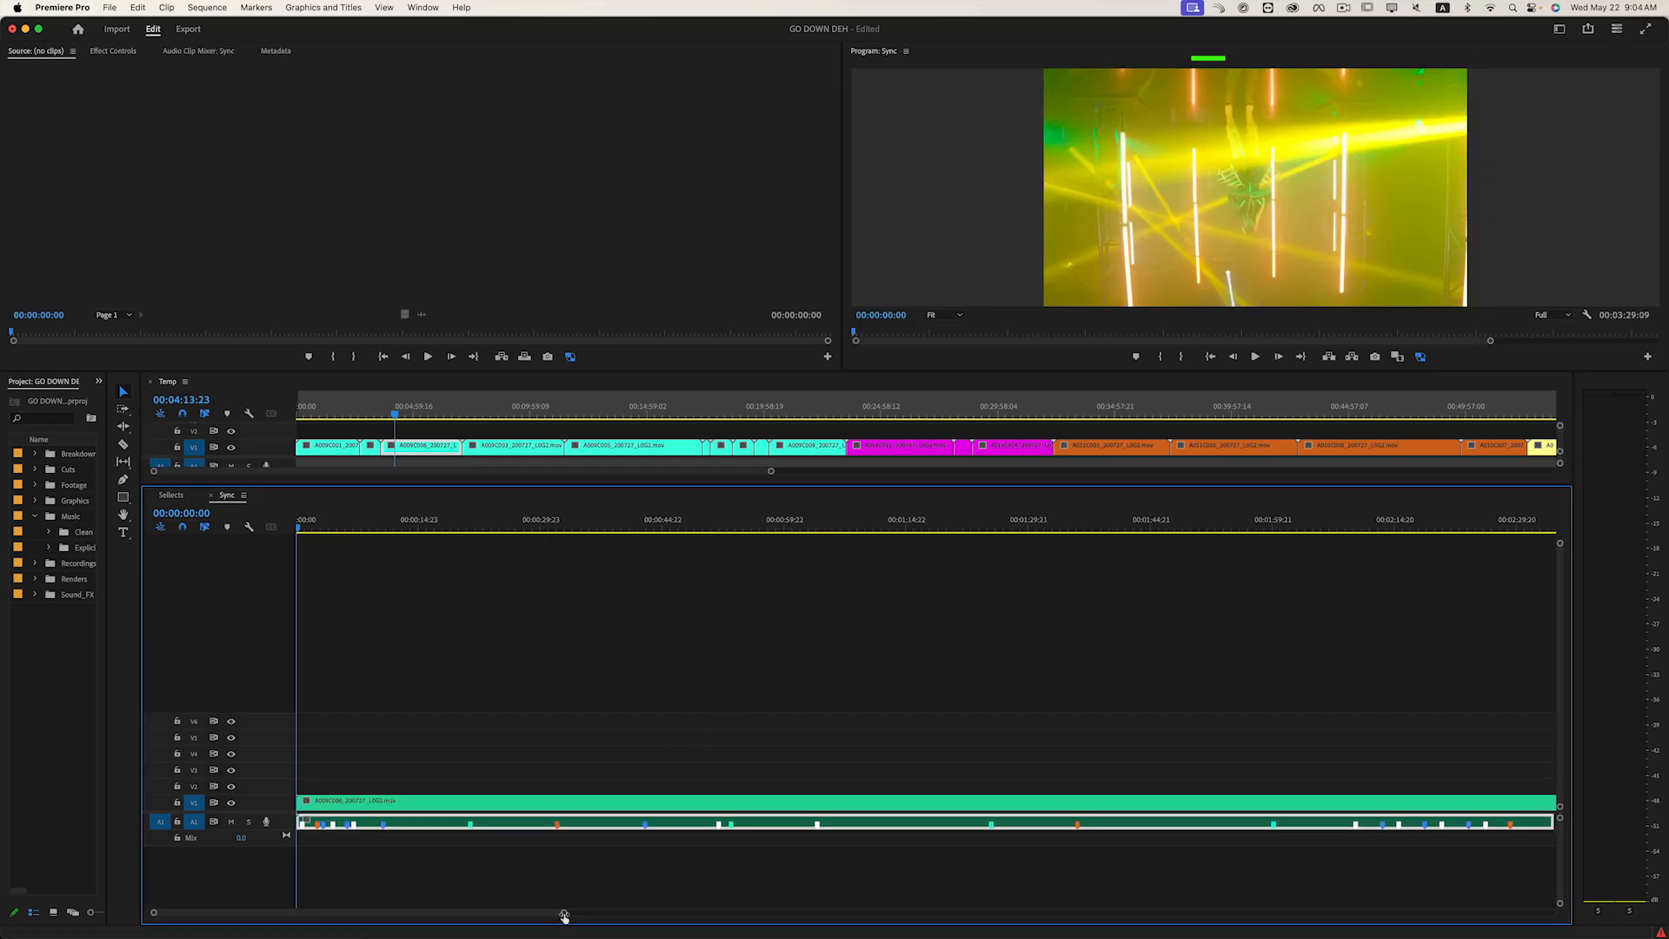
- Search the effects for "flip", try Vertical Flip on the upside-down footage clip, and undo it
key("shift+7")
left_click(33, 401)
type("flip")
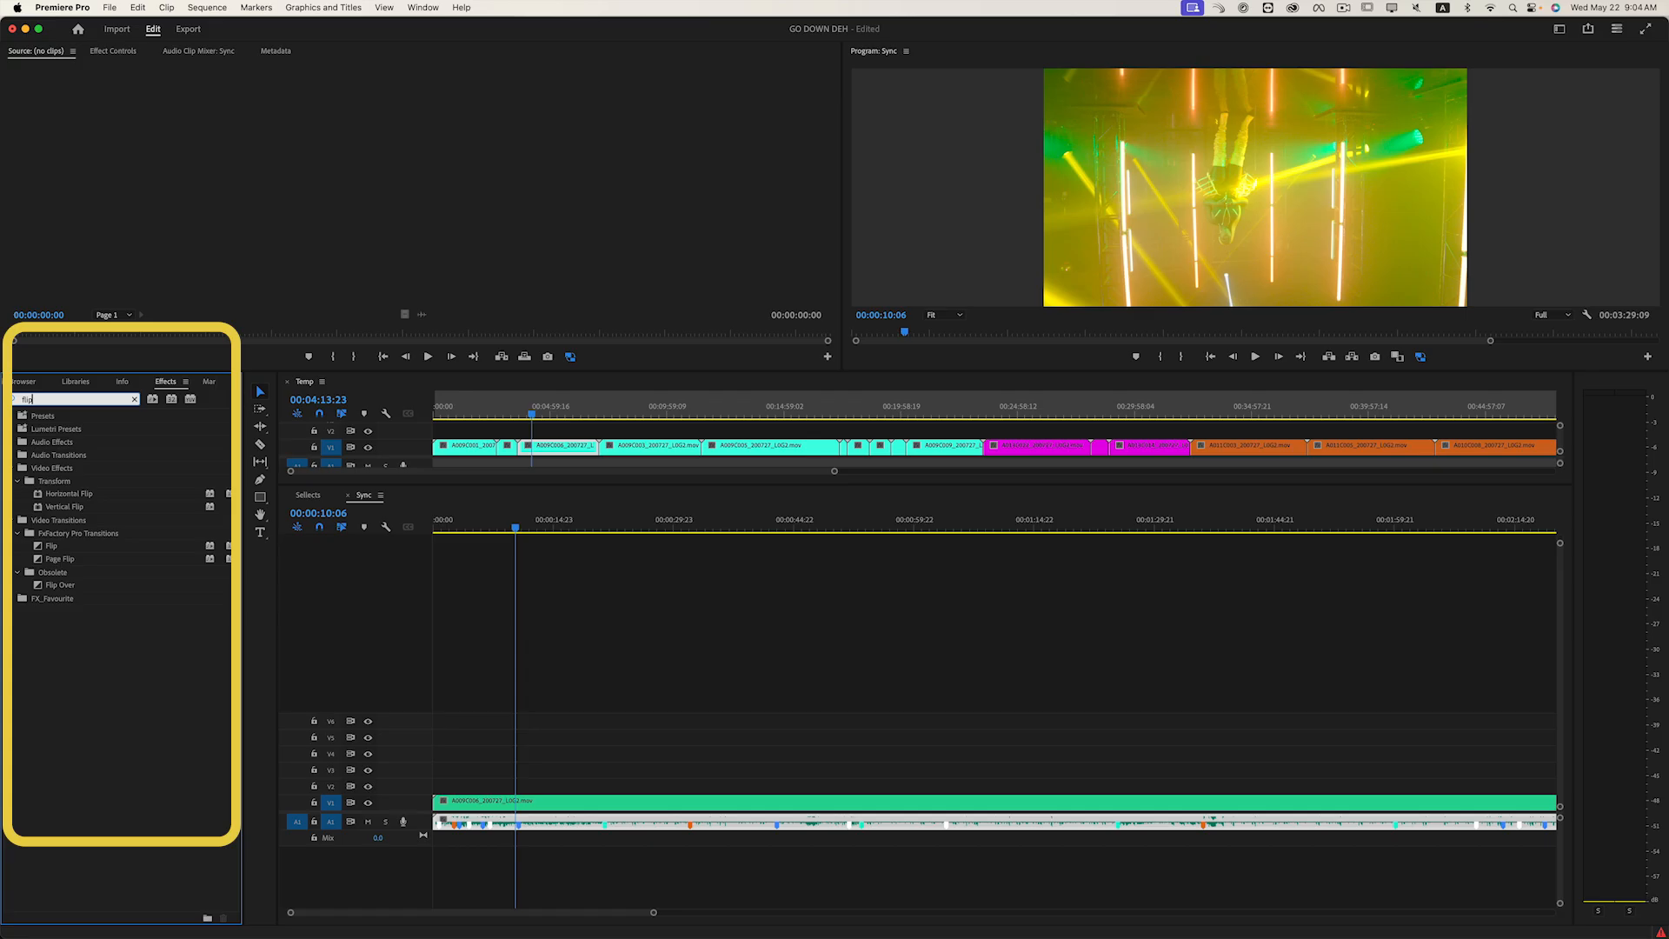
left_click_drag(65, 506, 511, 804)
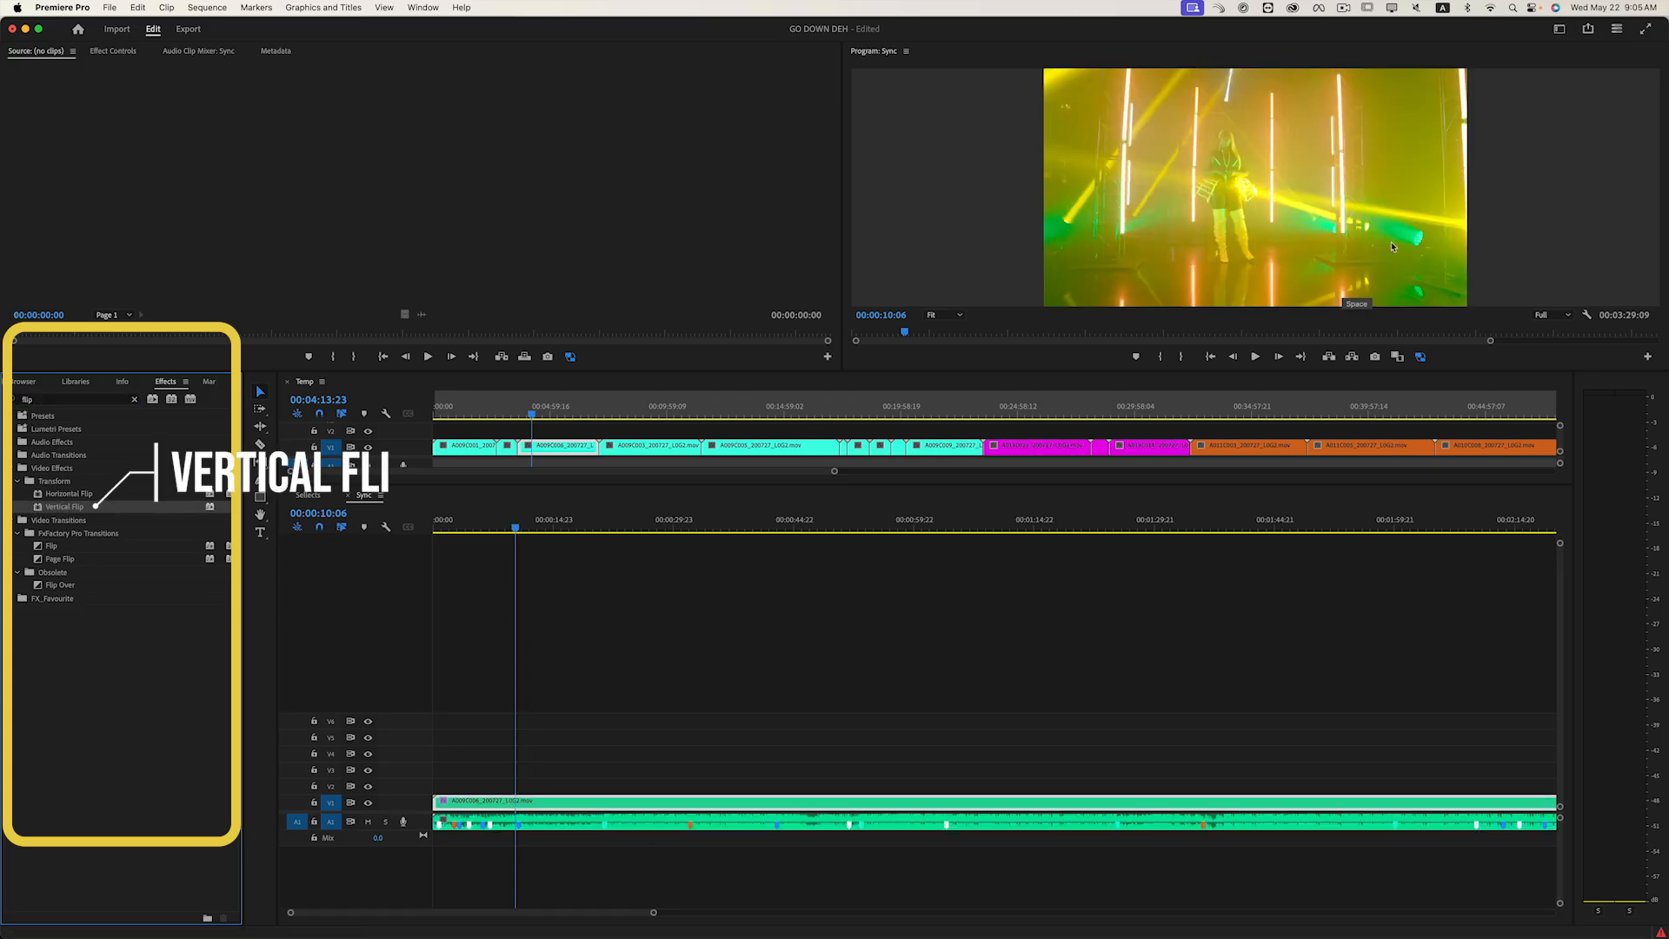
key("space")
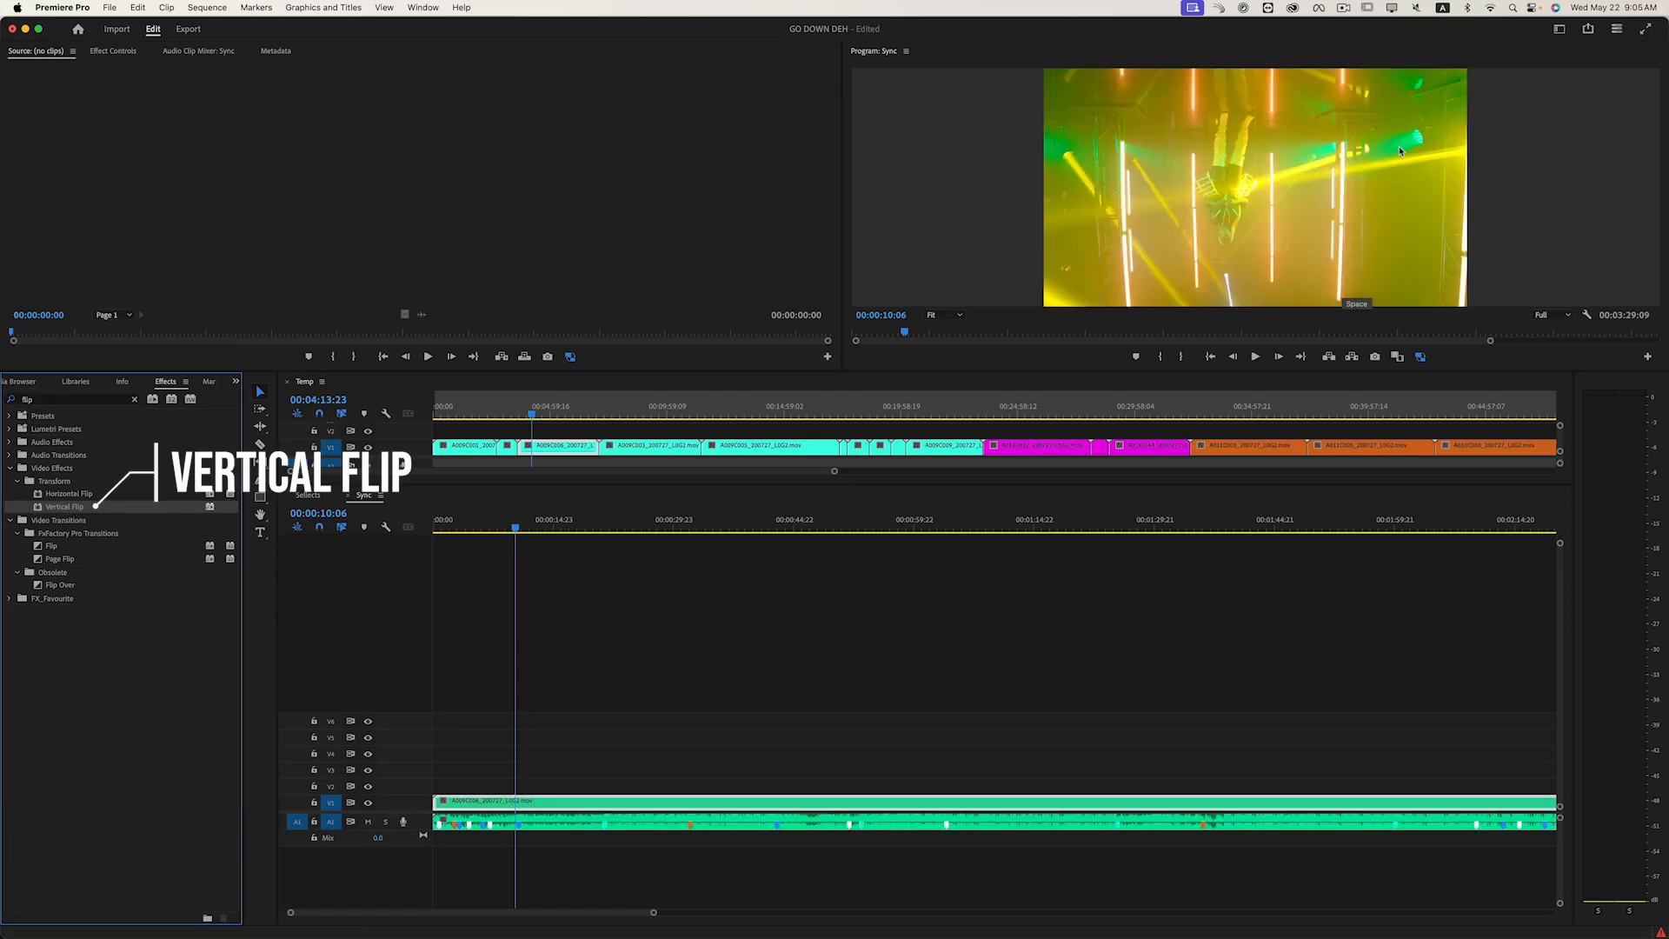
key("super+shift+z")
key("super+z")
- Select the footage clip in the Sync sequence and set its motion rotation to 180°
left_click(595, 800)
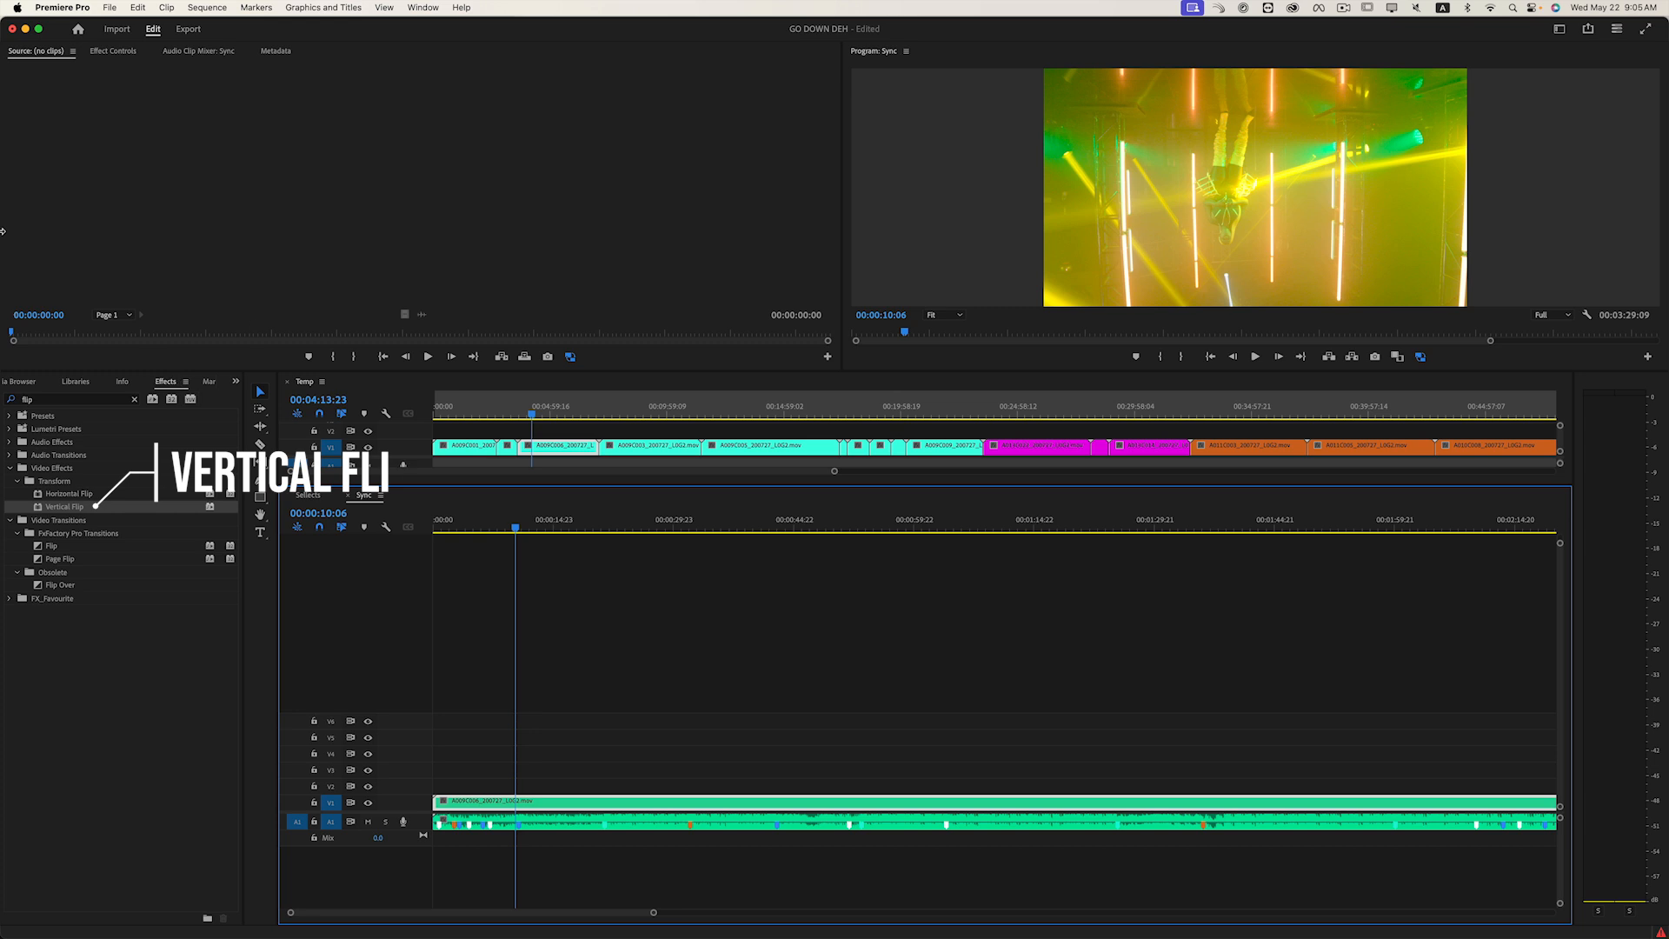
left_click(113, 51)
left_click(19, 172)
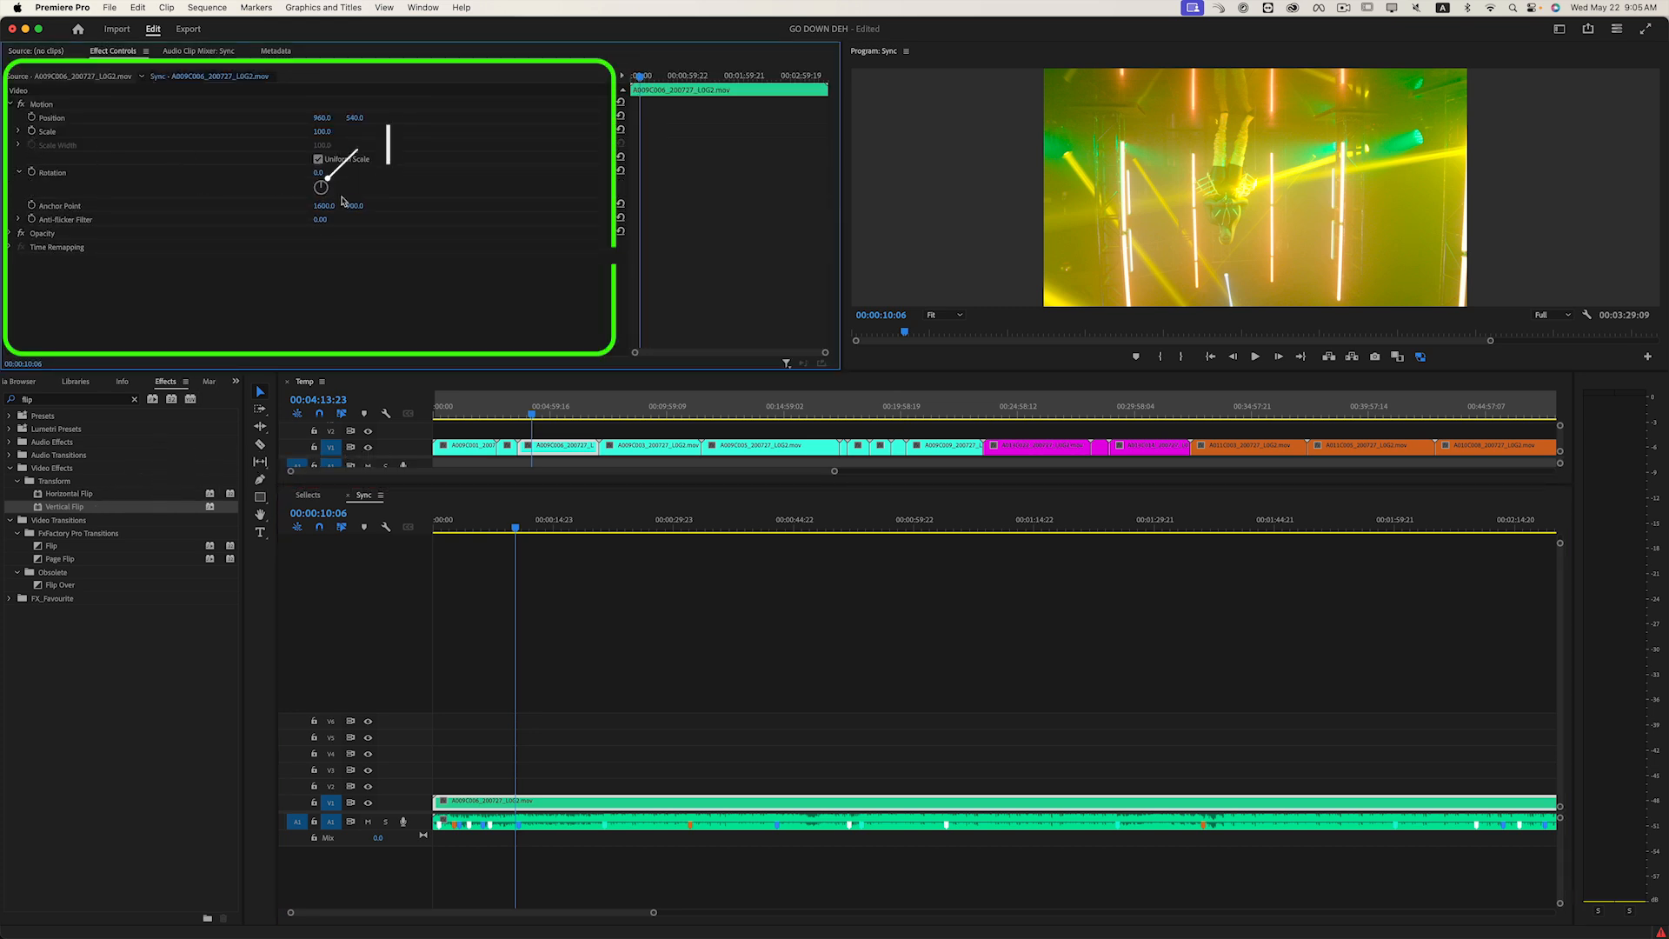
left_click_drag(319, 173, 475, 173)
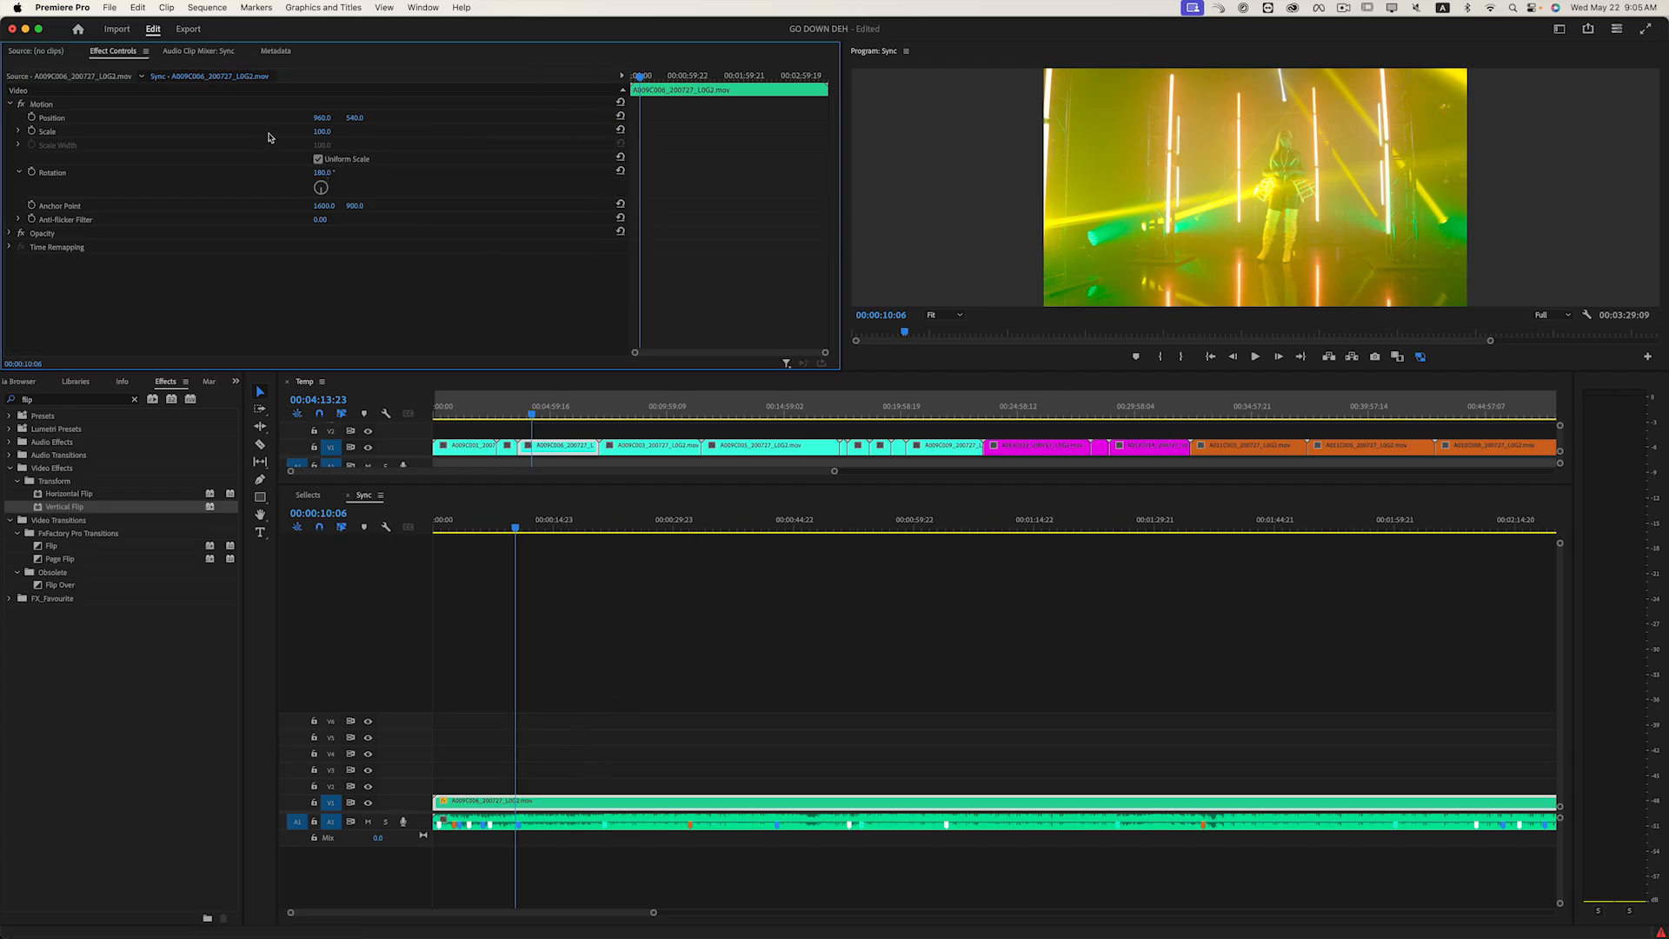
- Fit the rotated footage to the sequence frame using Scale to Frame Size
right_click(543, 807)
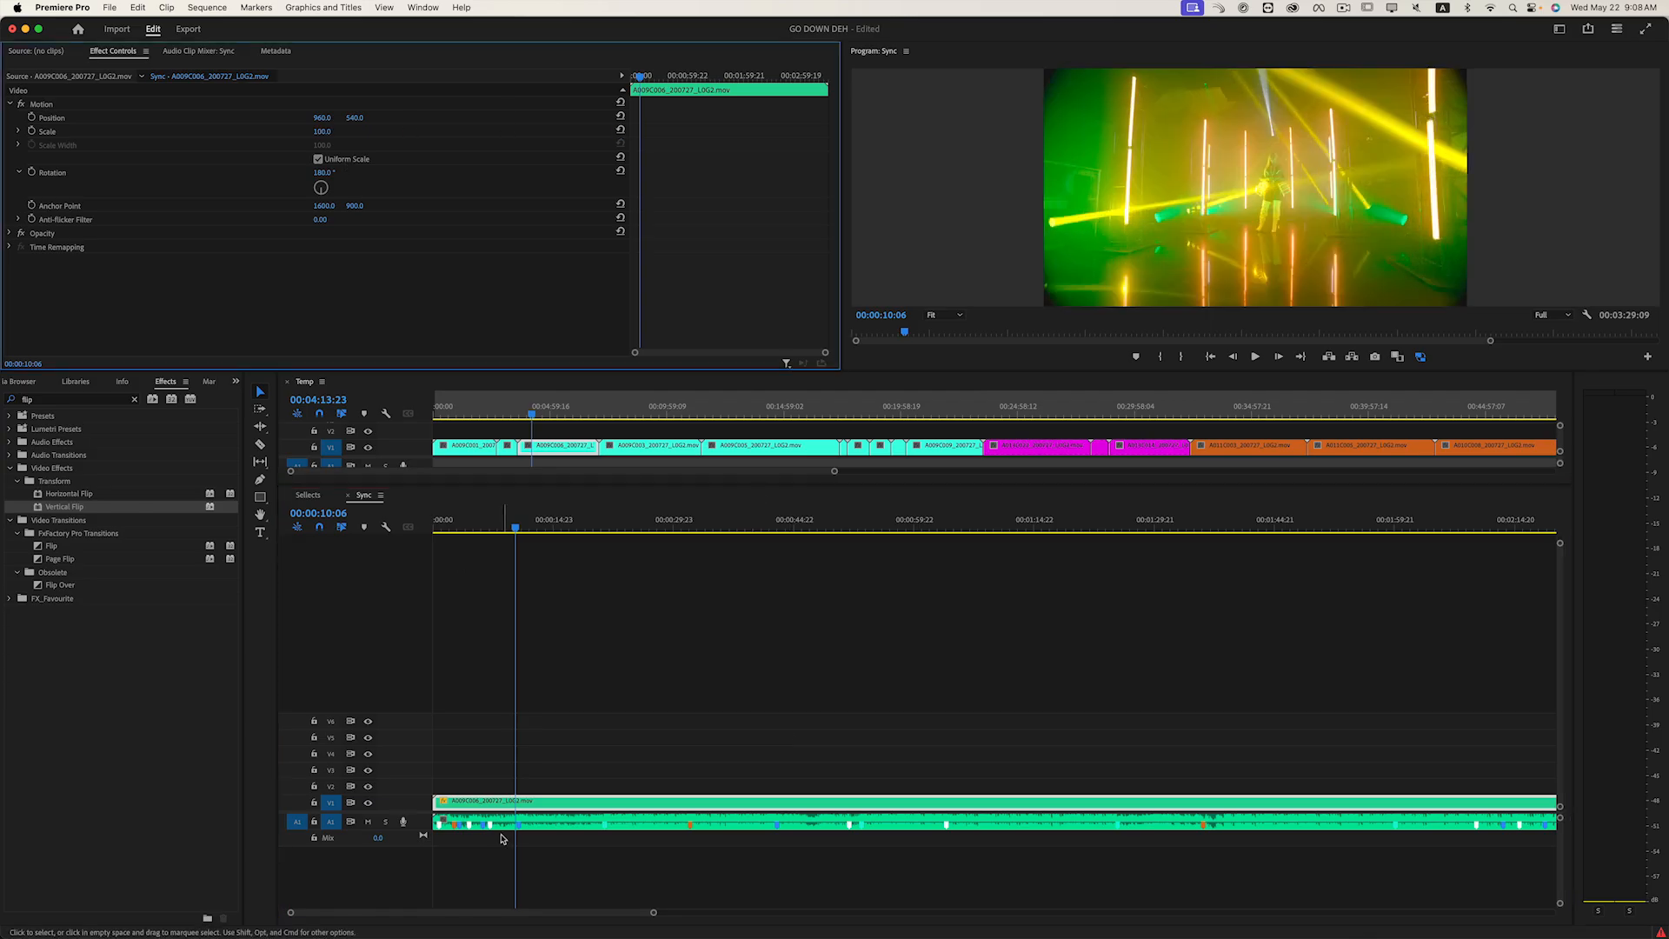
right_click(533, 800)
left_click(570, 773)
right_click(539, 801)
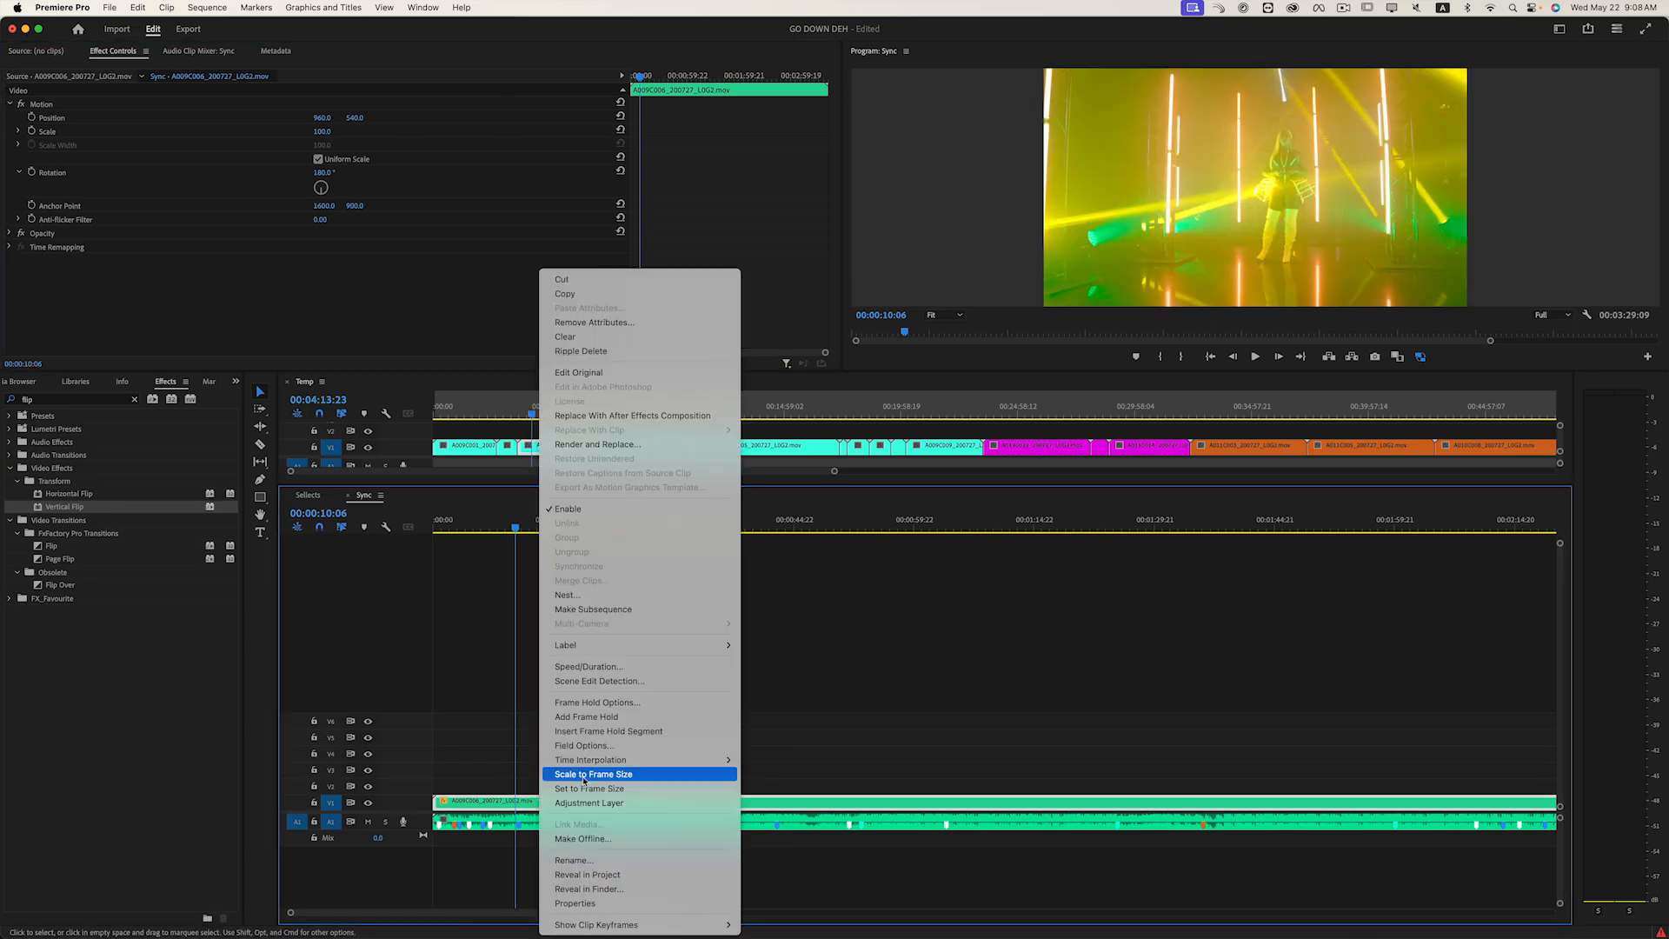
left_click(604, 776)
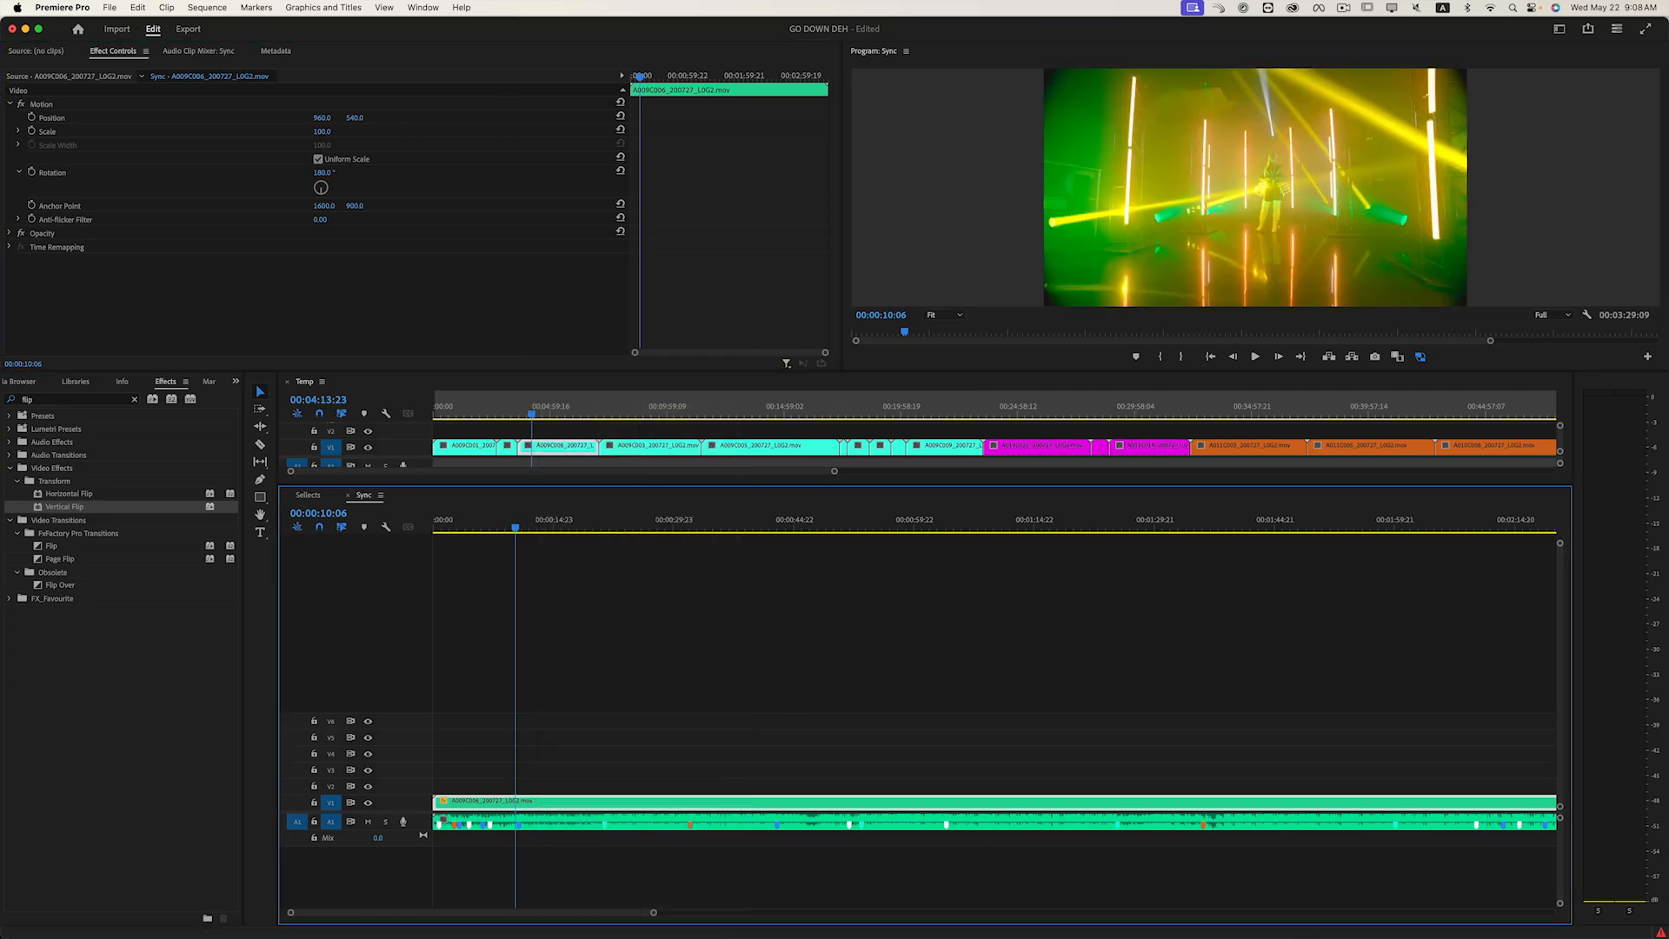
mouse_move(324, 136)
left_mouse_down()
mouse_move(308, 136)
mouse_move(324, 136)
left_mouse_up()
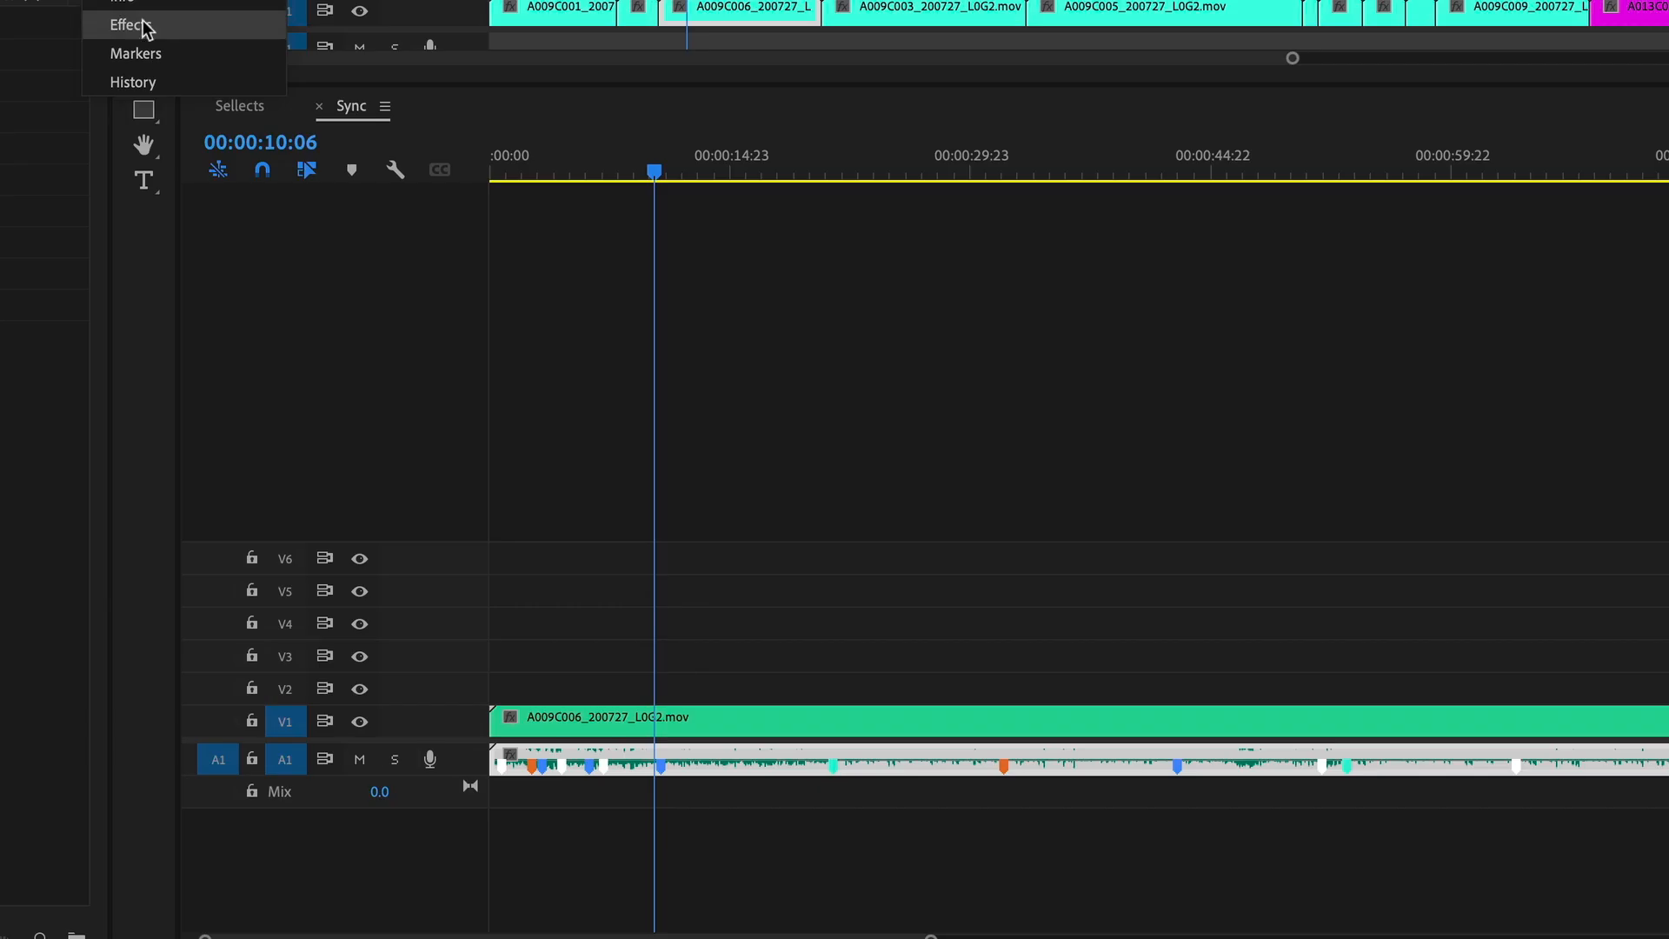
- Bring up the effects list and make sure Scale to Frame Size is turned on for the V1 footage clip
left_click(145, 29)
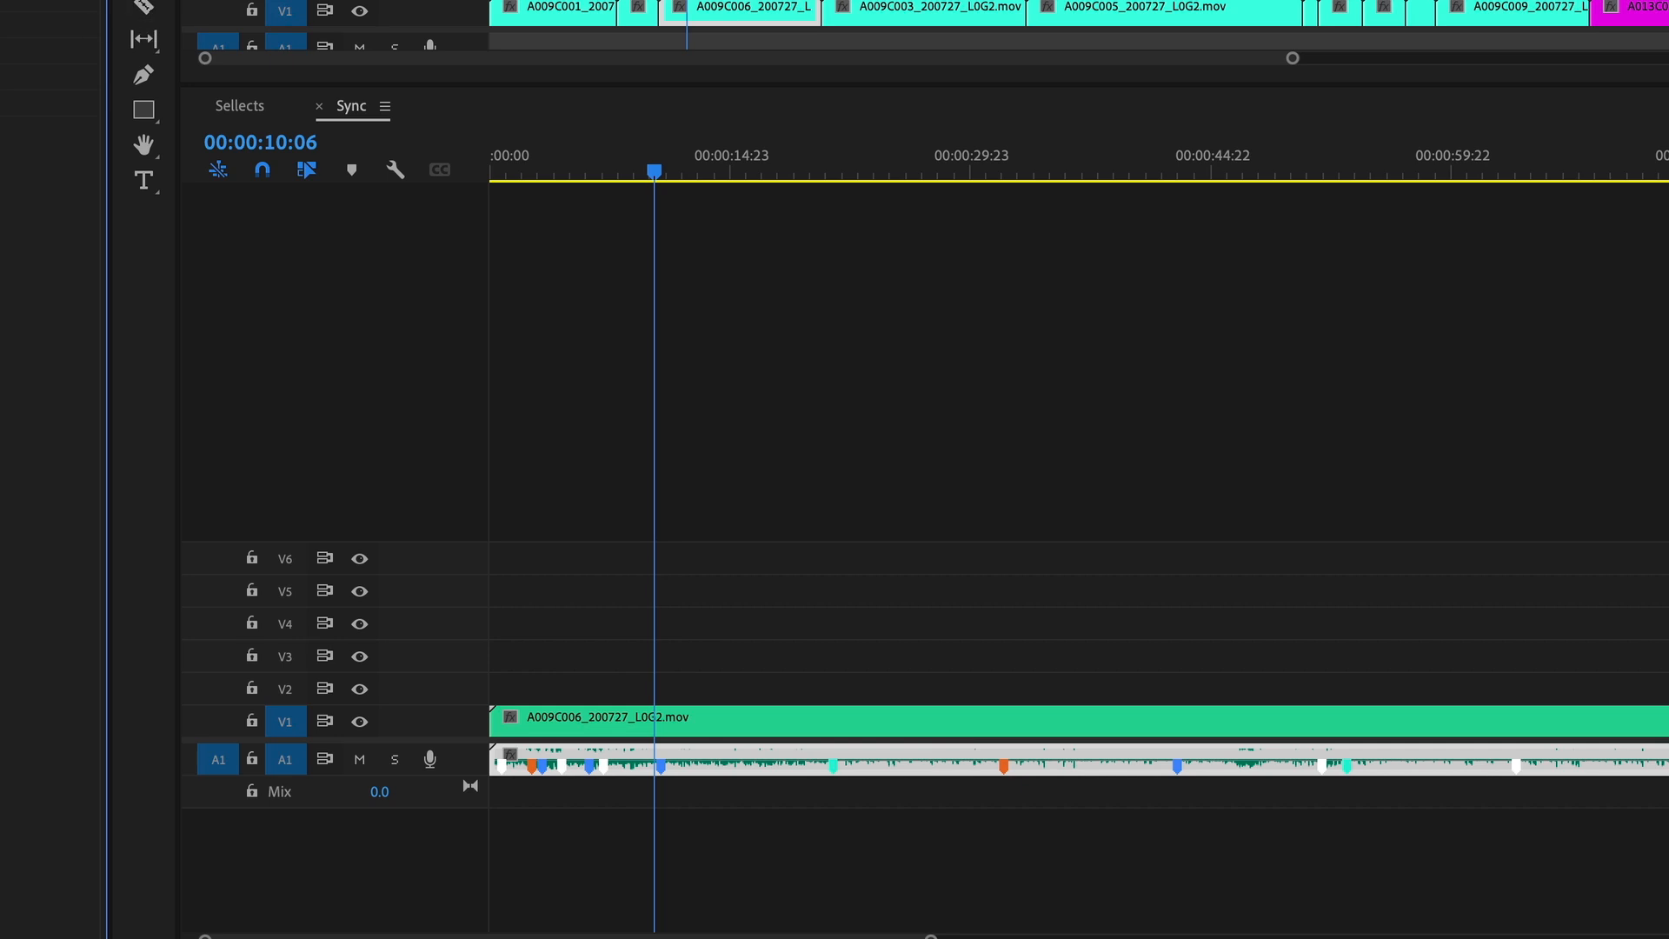
left_click(833, 304)
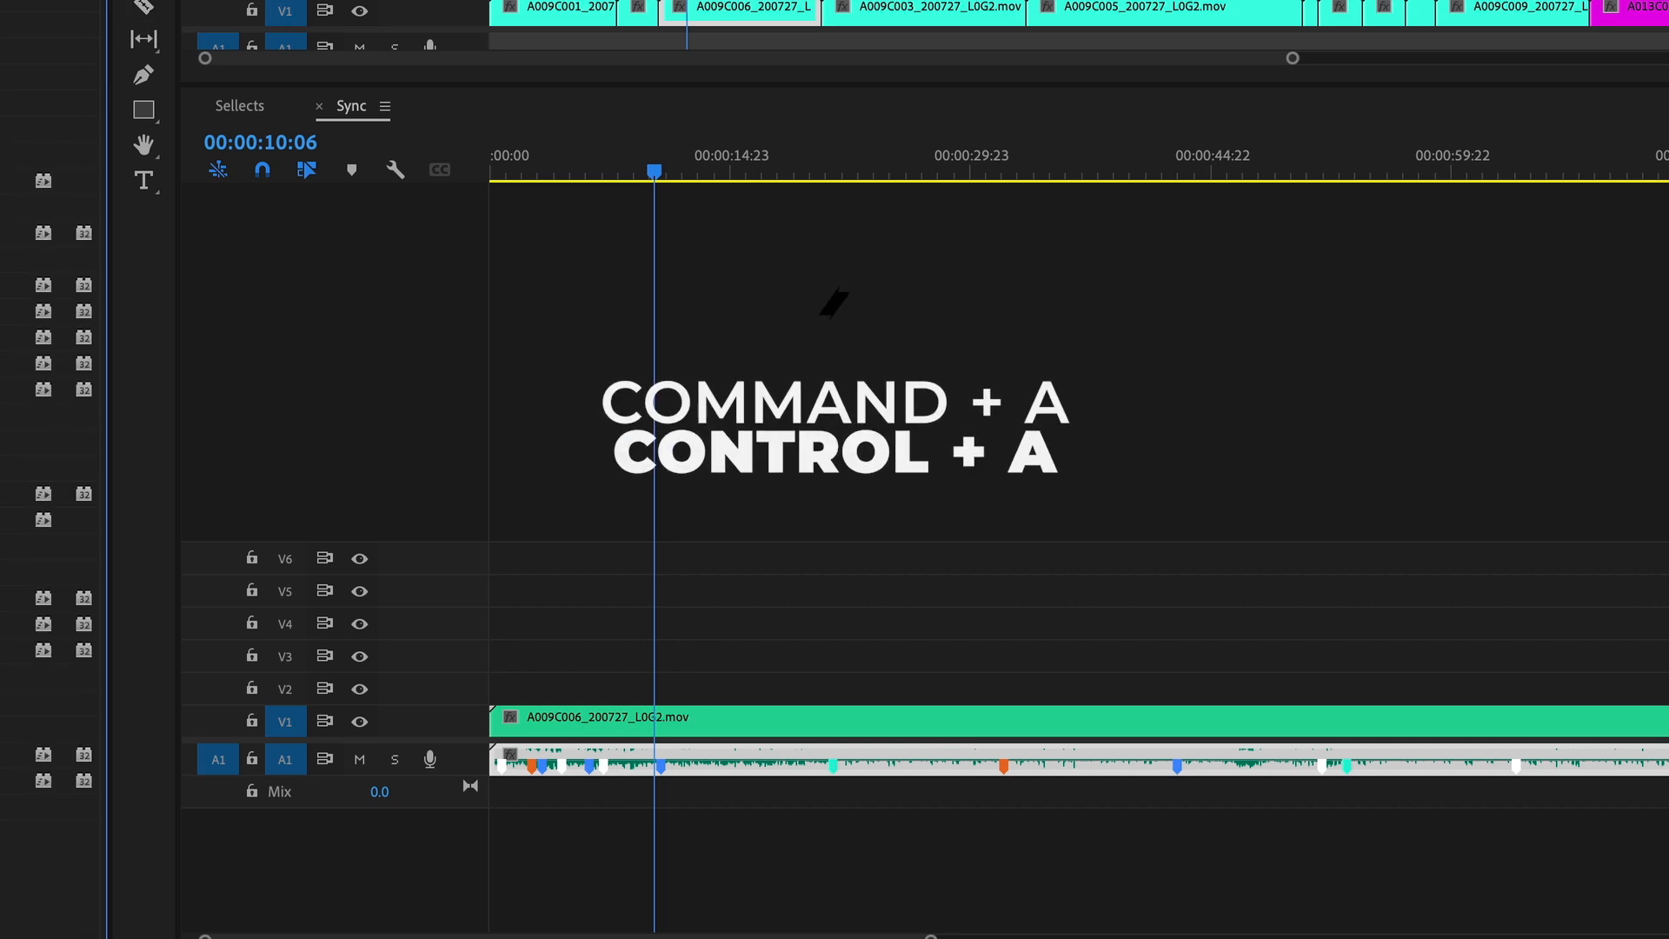
key("ctrl+a")
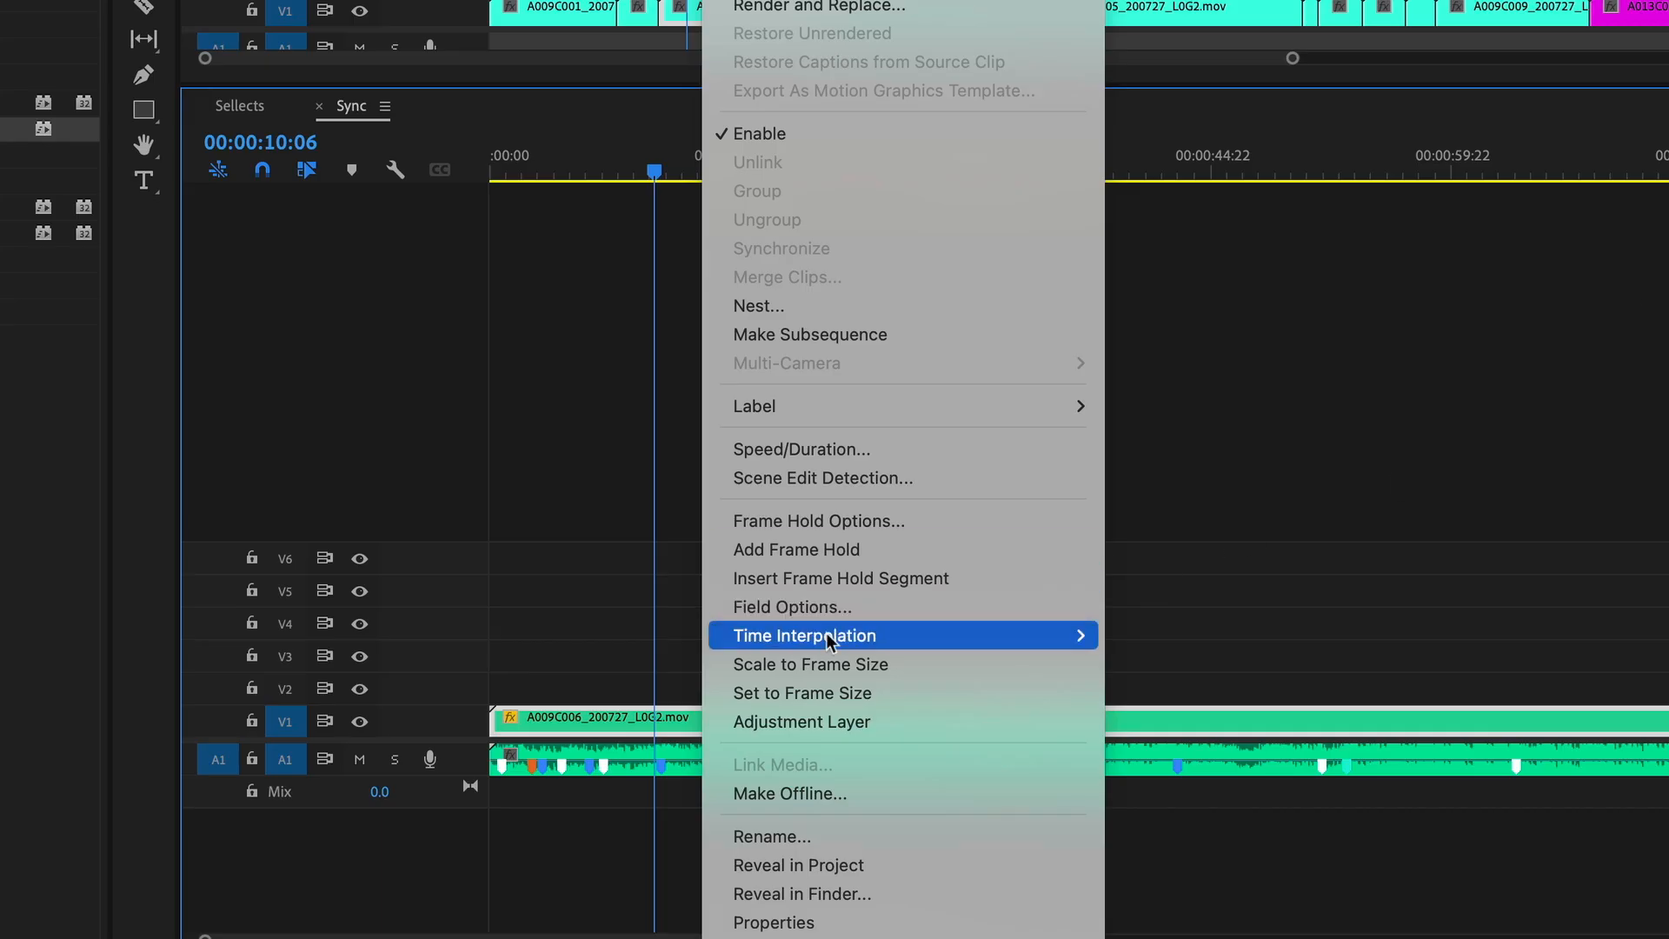
left_click(831, 665)
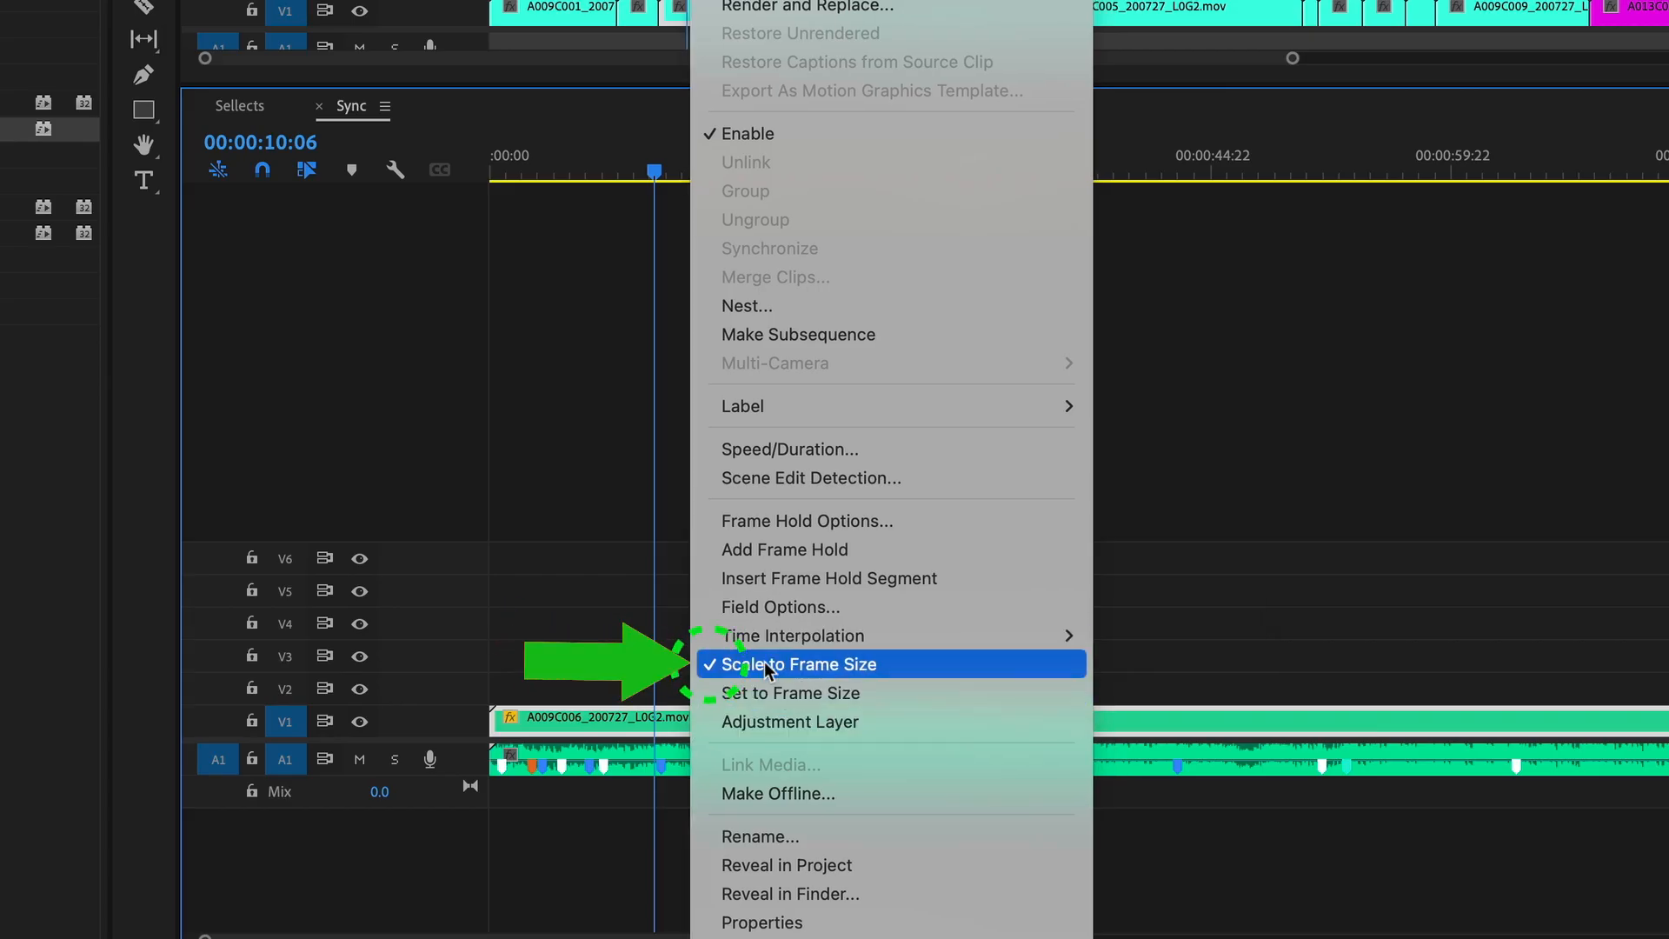
key("Escape")
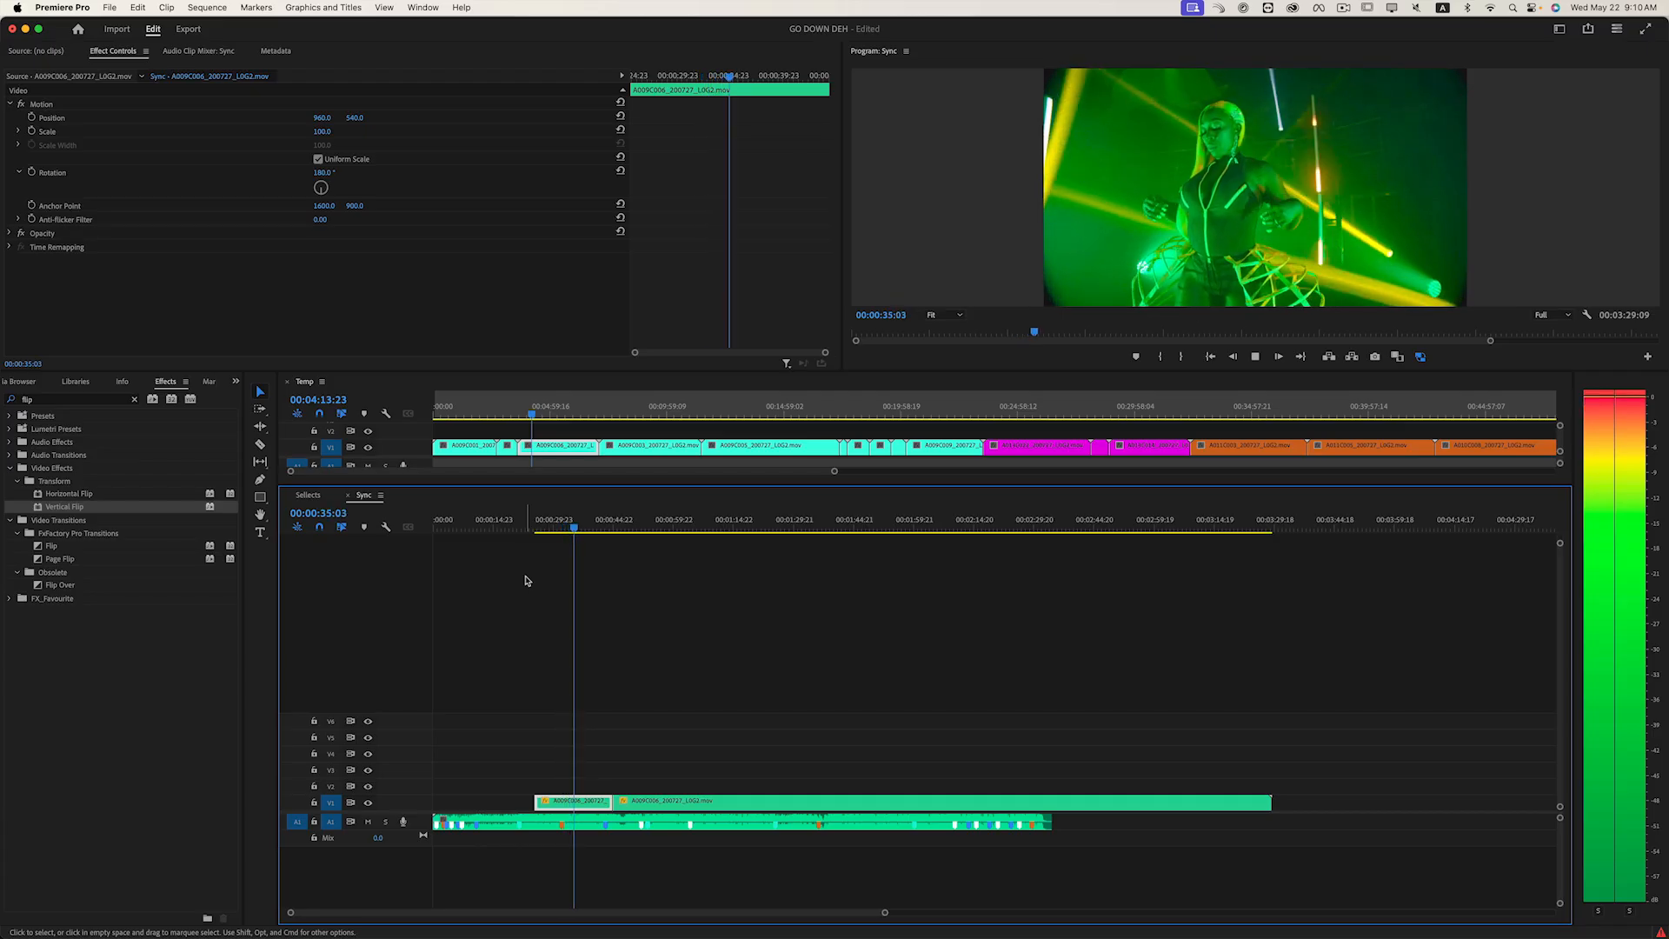
- Play through the cut footage in the Sync sequence and set the speed of the A009C006 clip to 200%
key("space")
key("space")
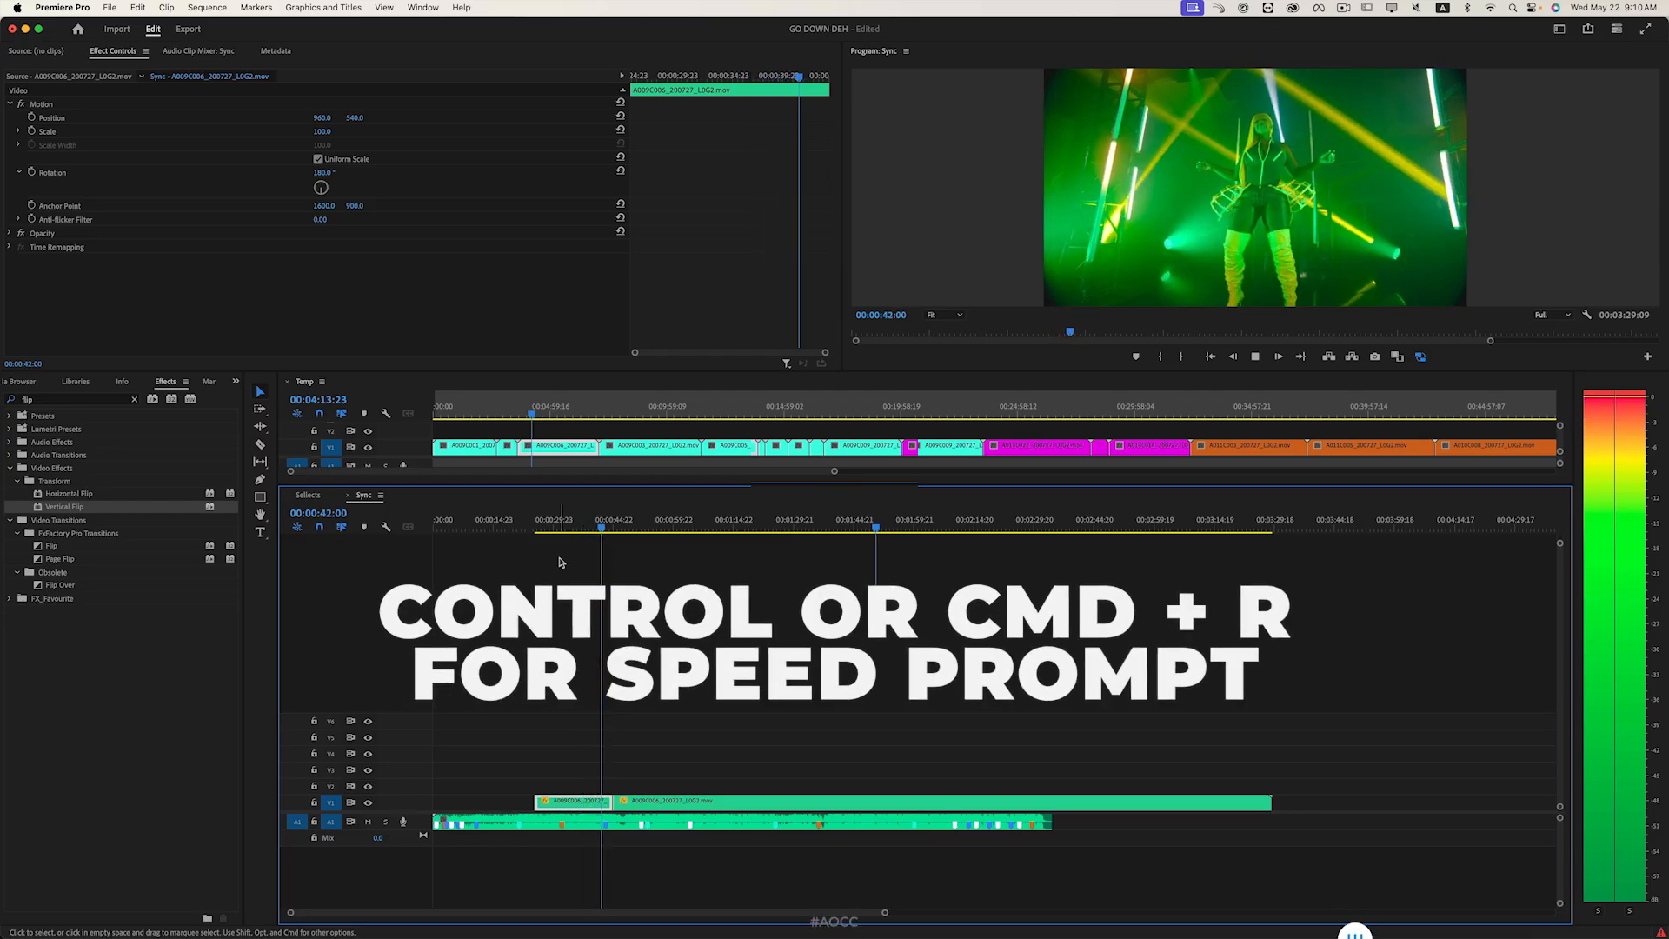
key("super+r")
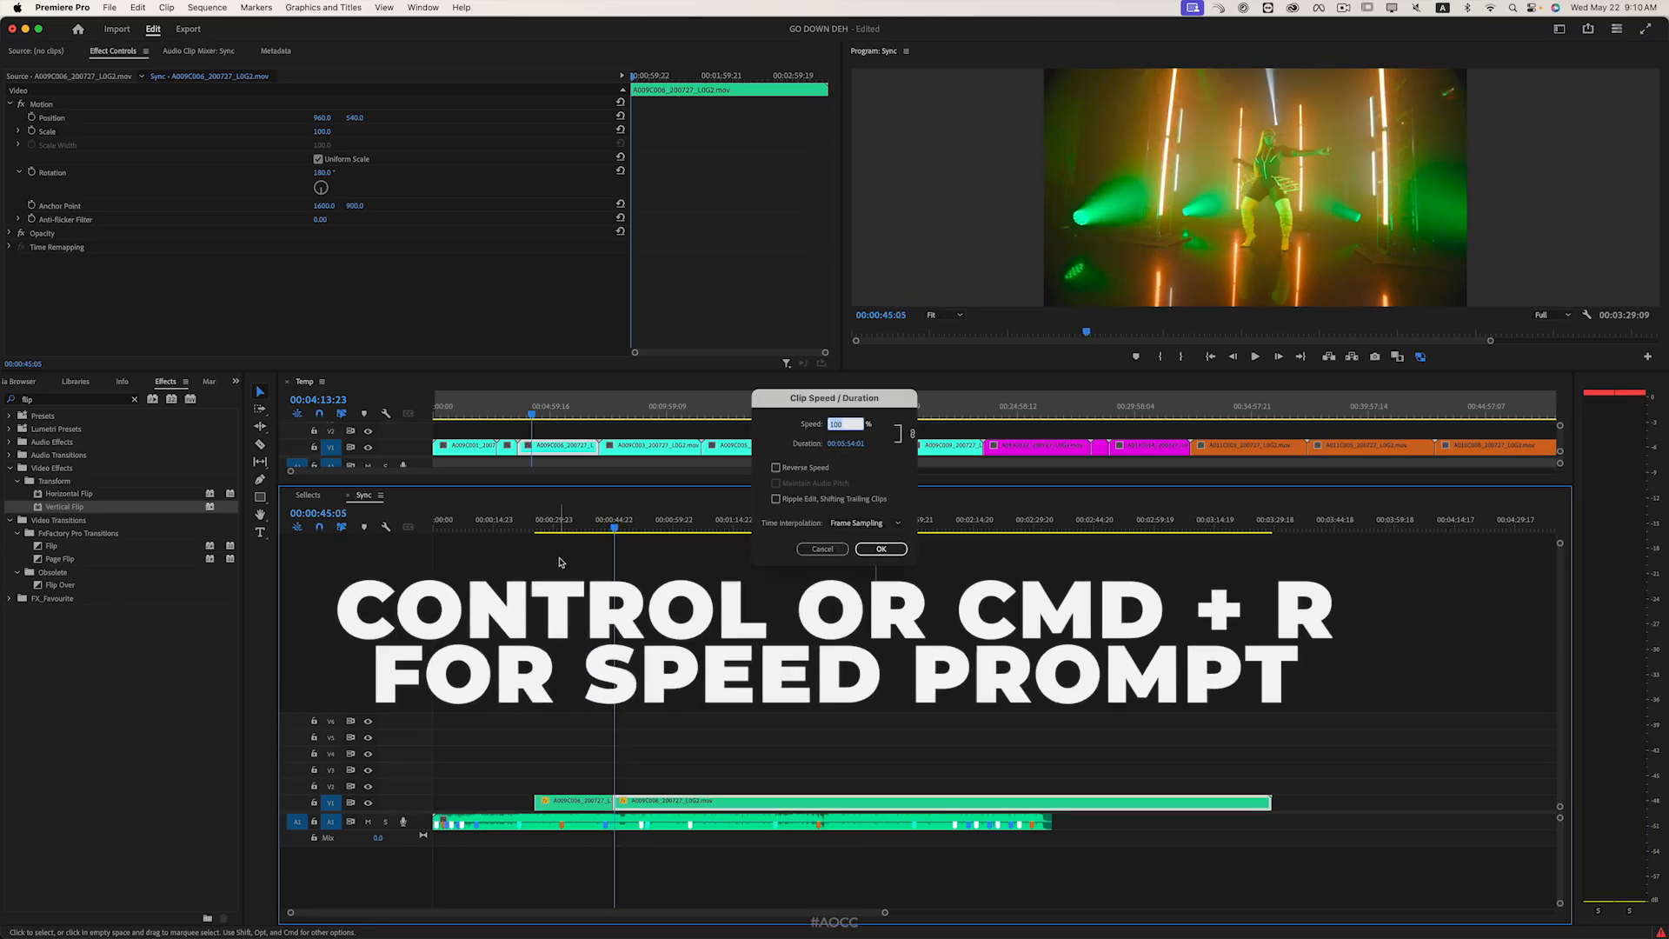
left_click(559, 726)
left_click(598, 806)
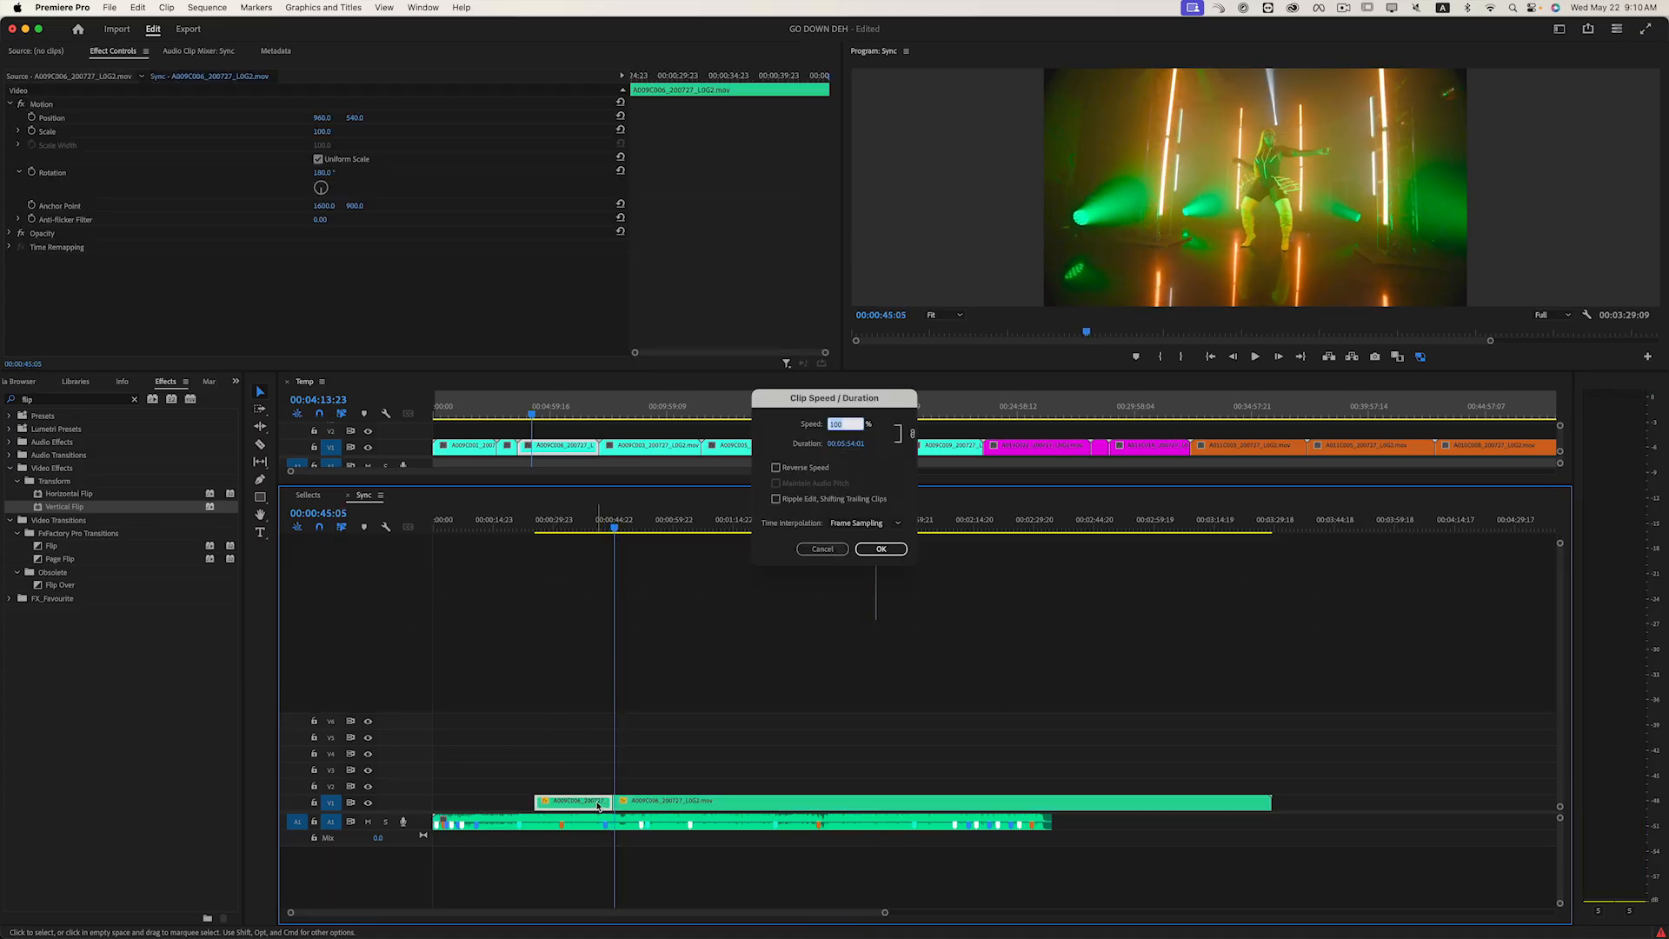
type("20")
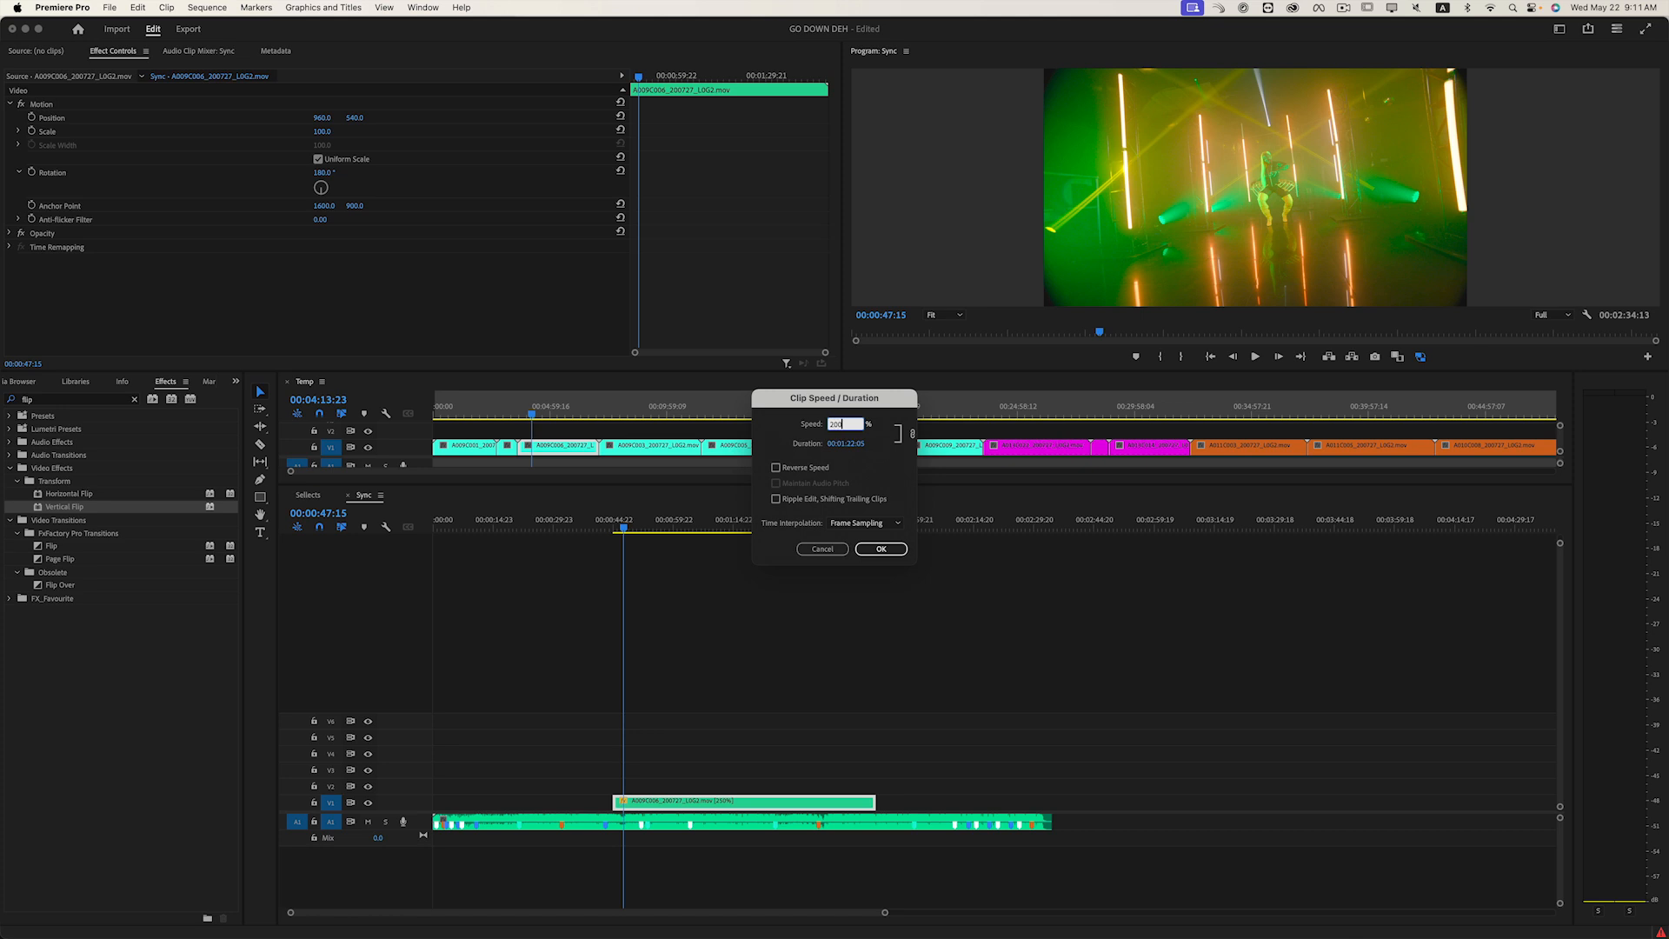
type("0")
key("Return")
- Play the sped-up footage, align the cut between its two pieces with the orange song marker, and play the result
key("space")
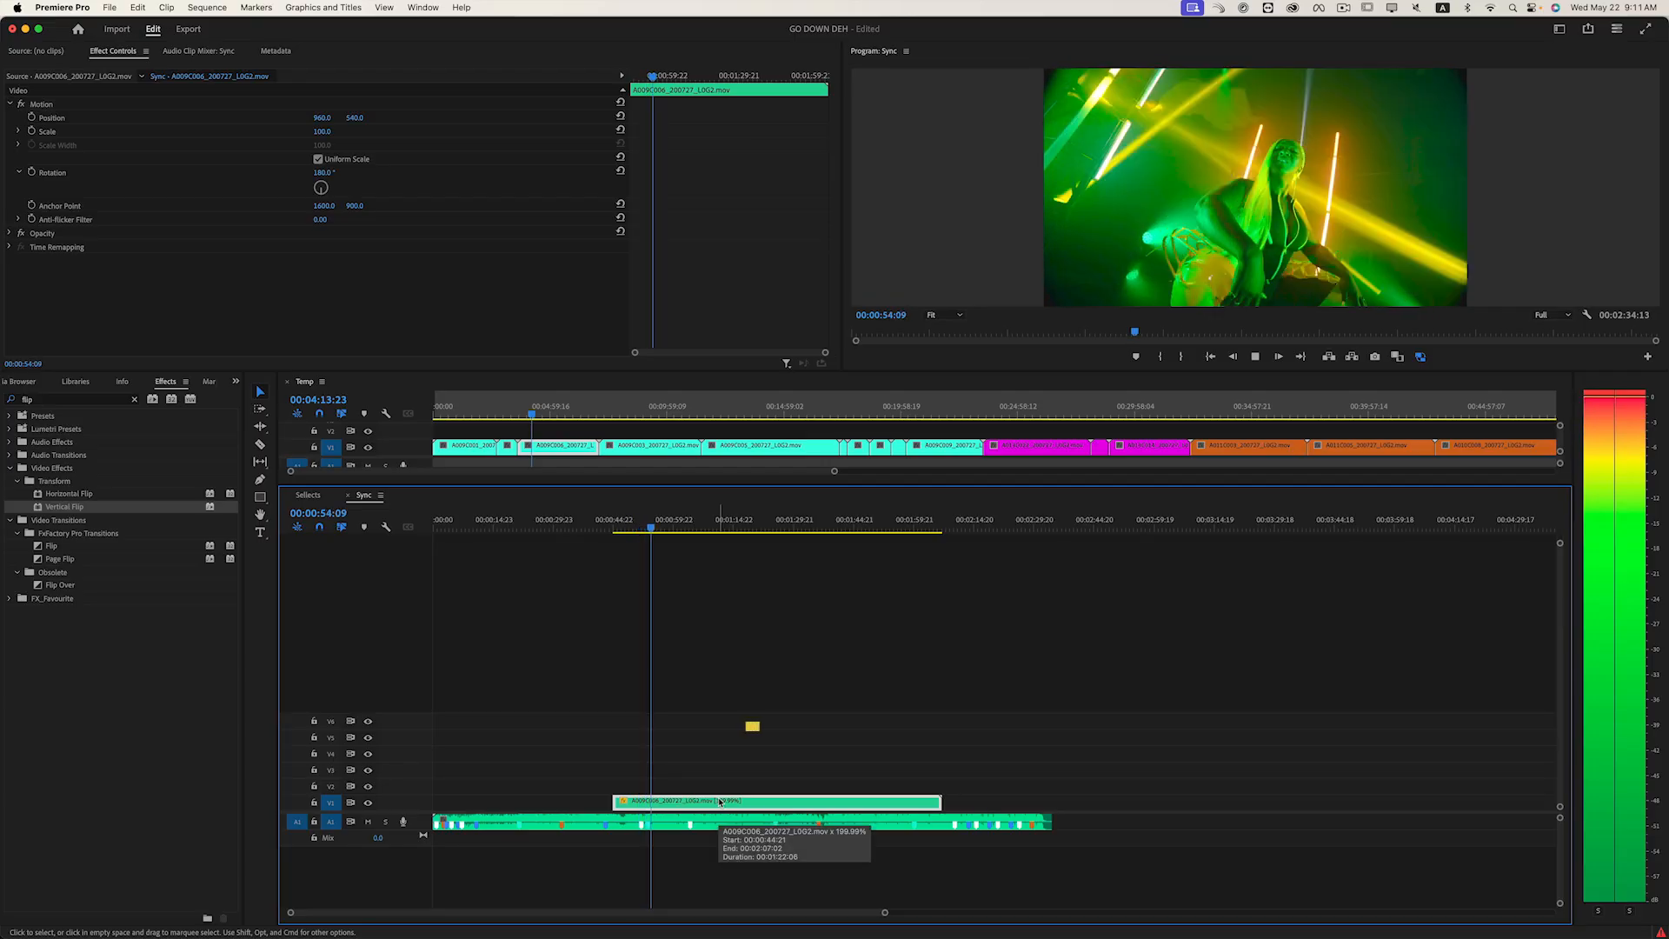
key("space")
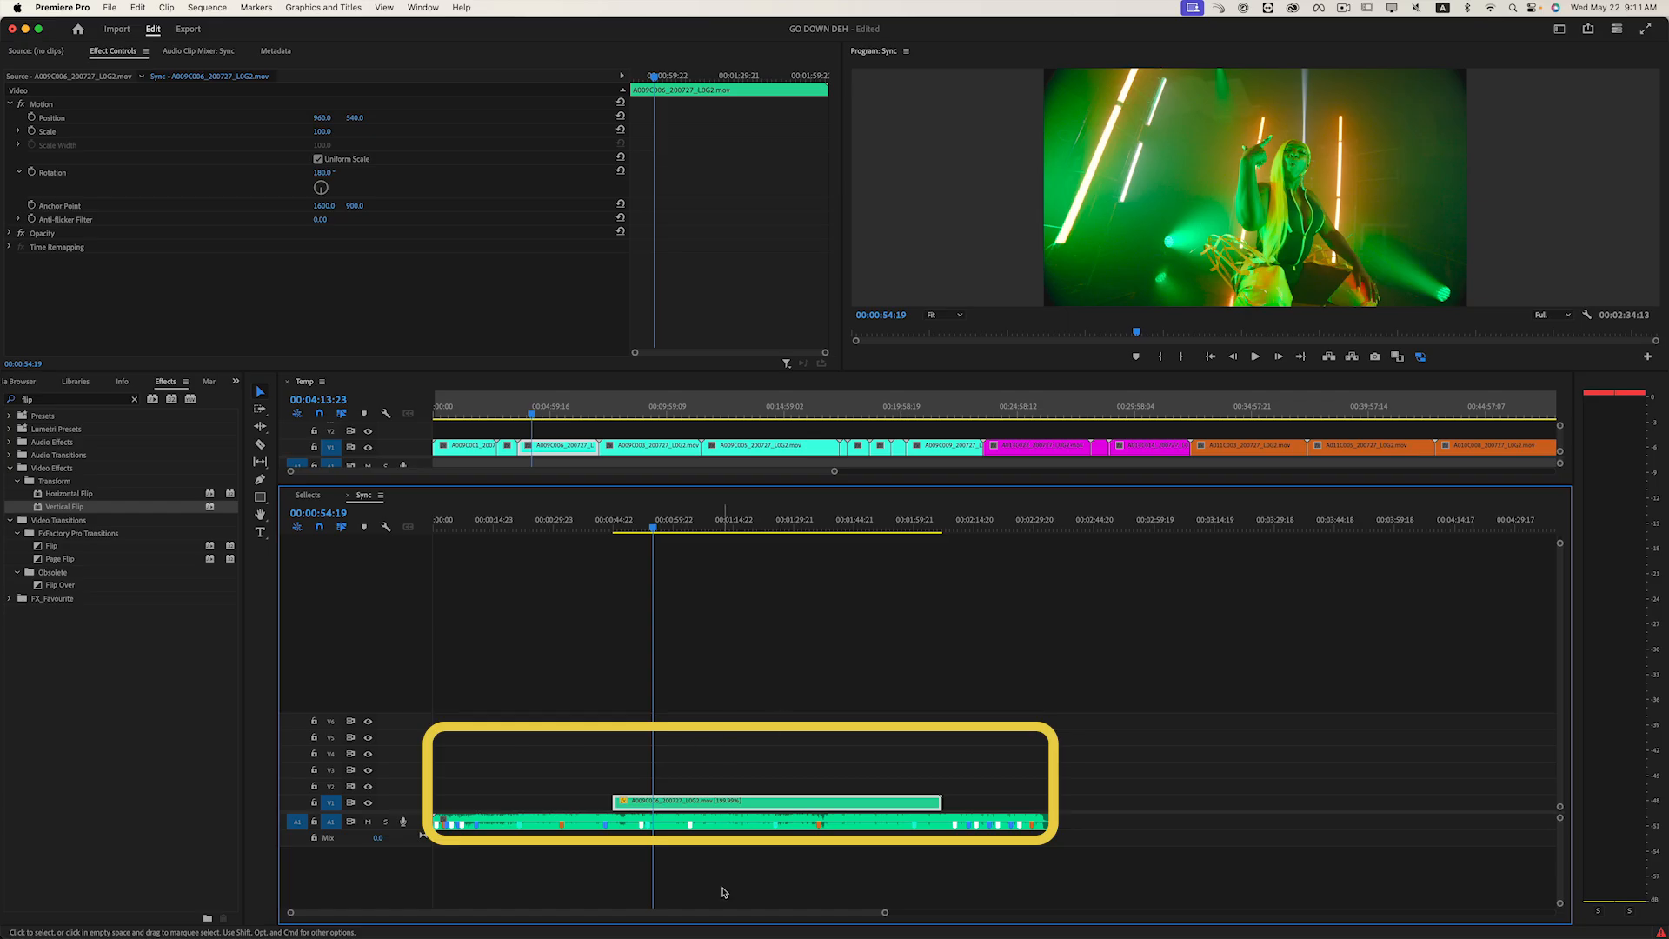
left_click_drag(603, 749, 627, 810)
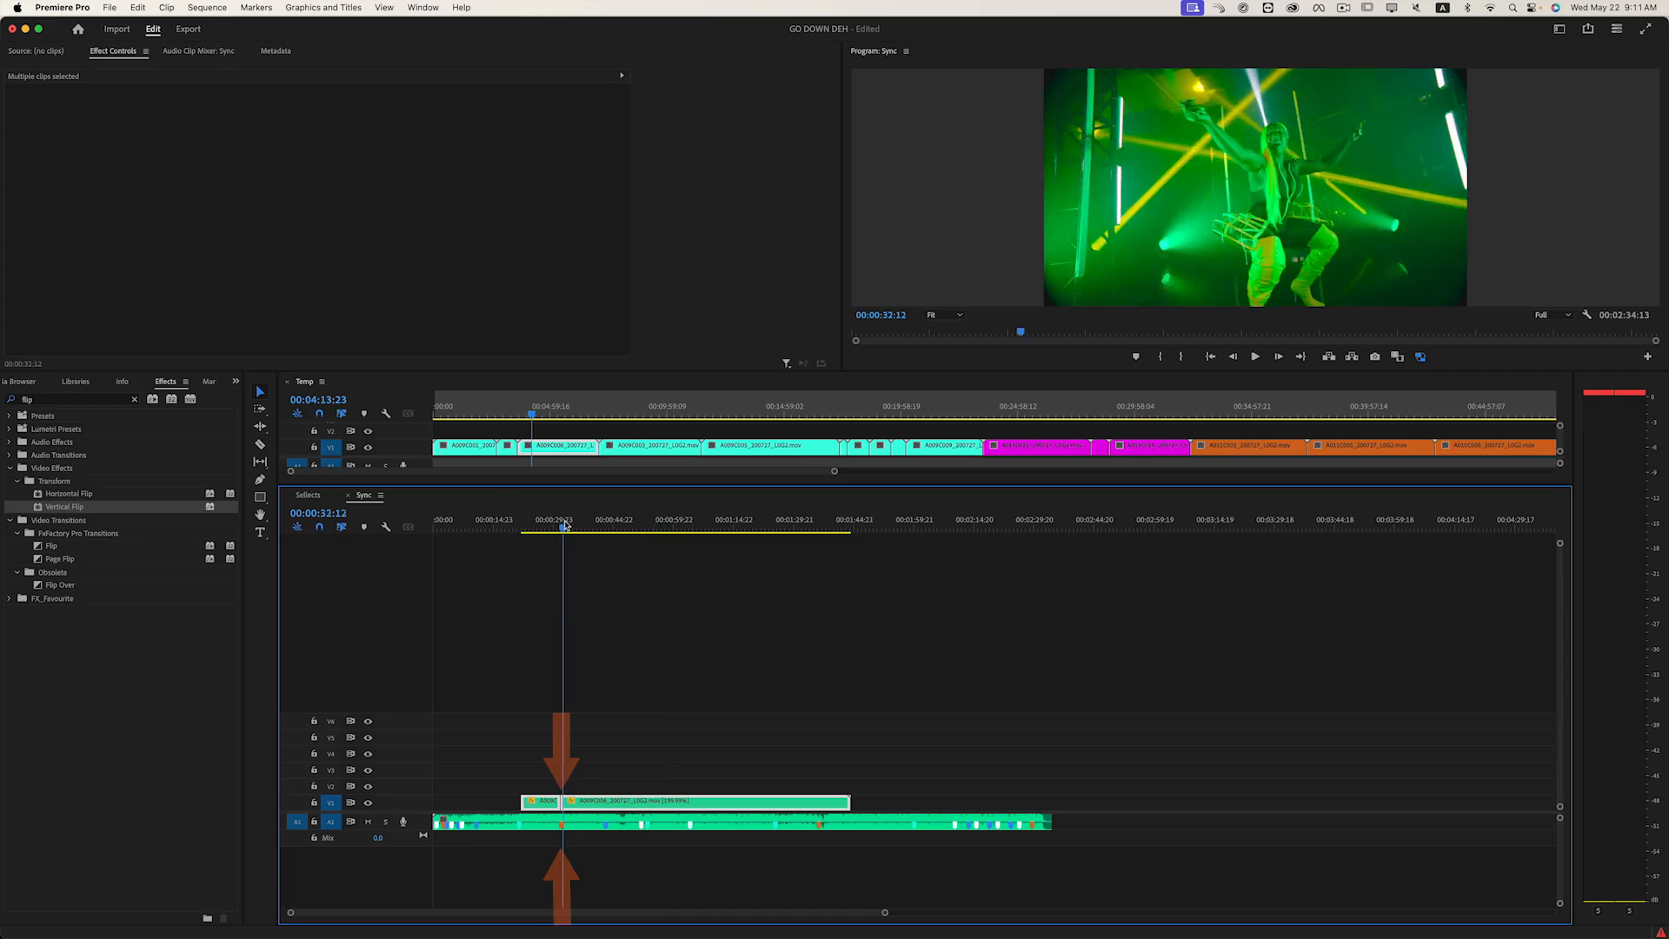
left_click(556, 526)
key("space")
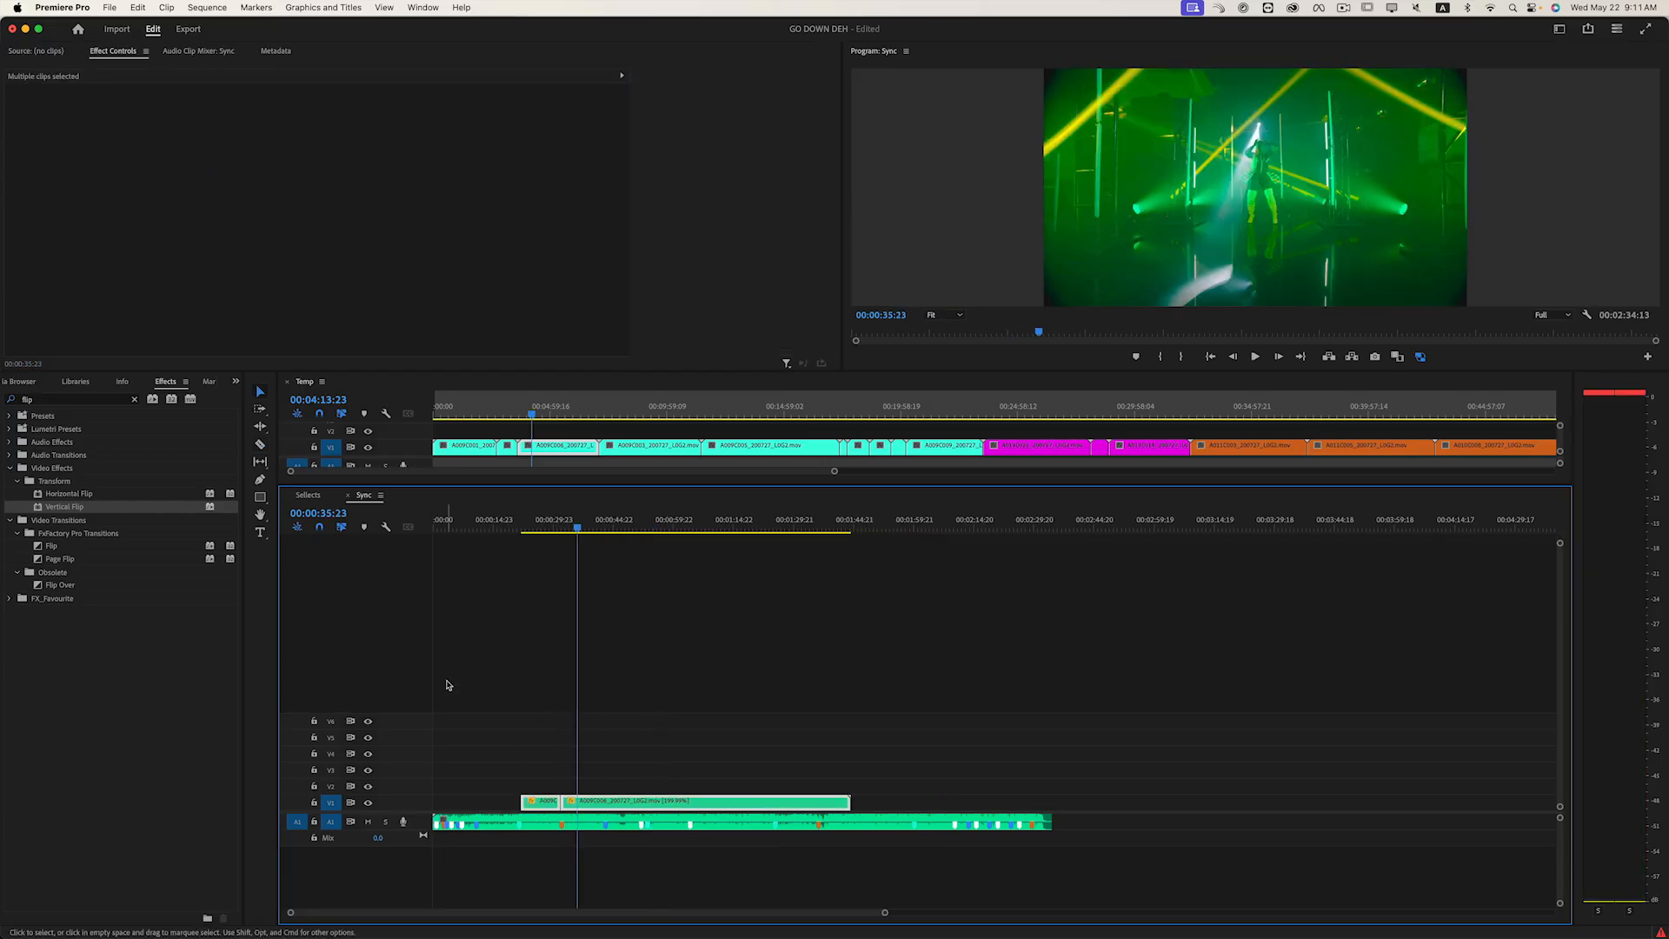
- Set the speed of the A009C005 clip to 200% and line up its cut pieces with the synced footage below
left_click(642, 807)
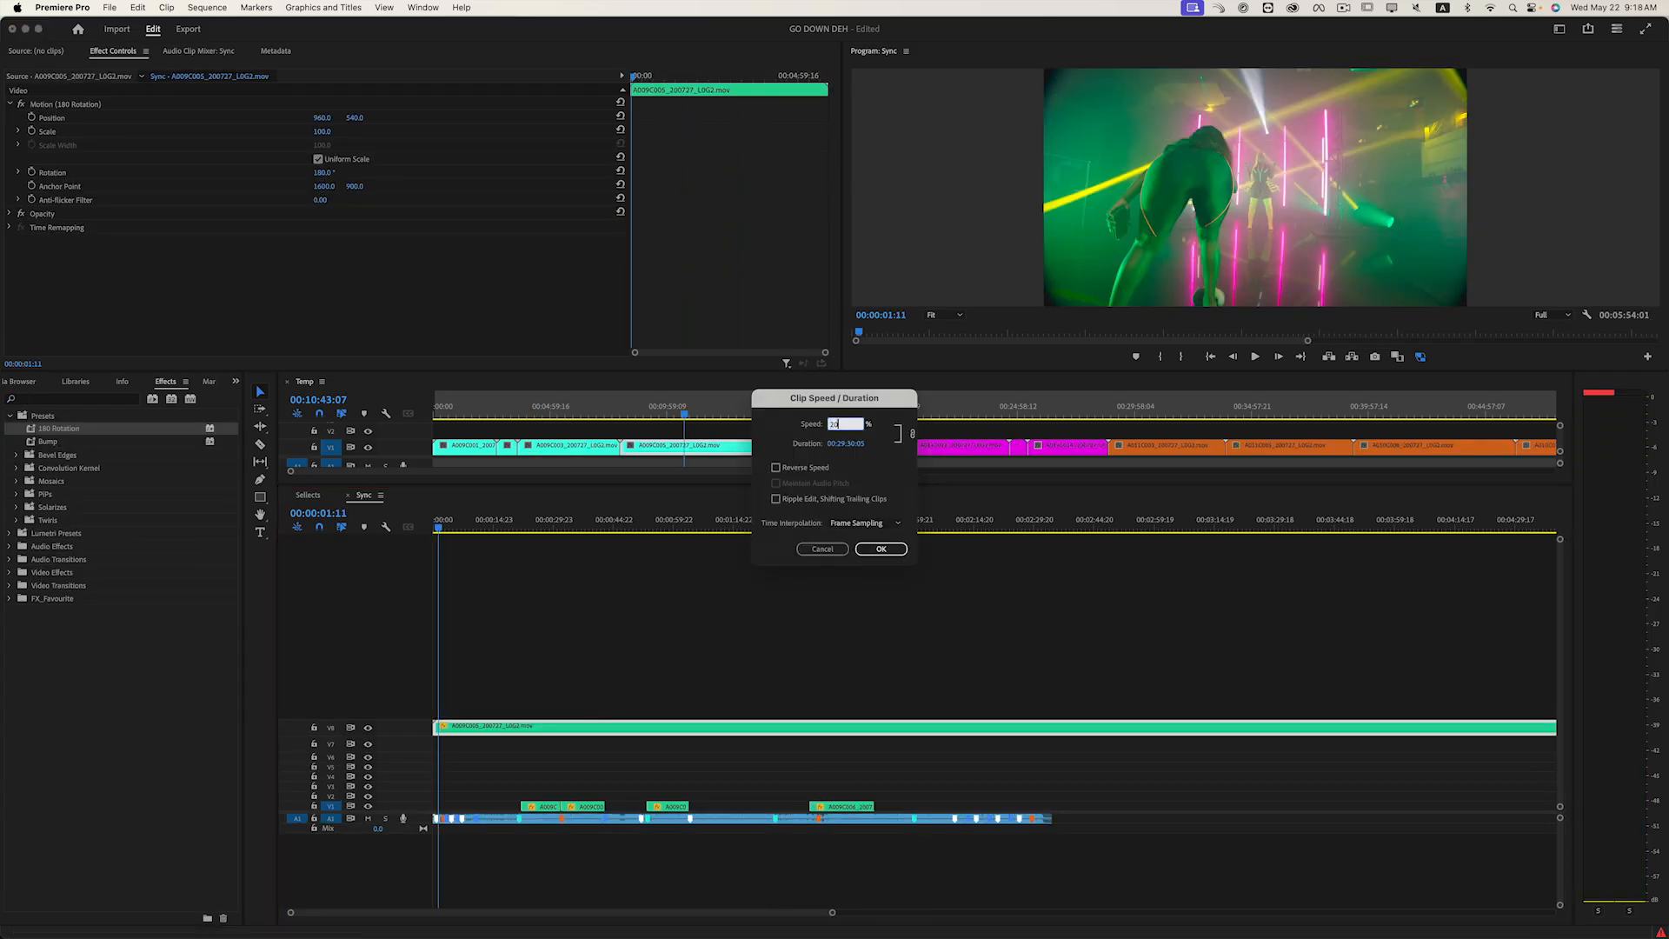
key("Return")
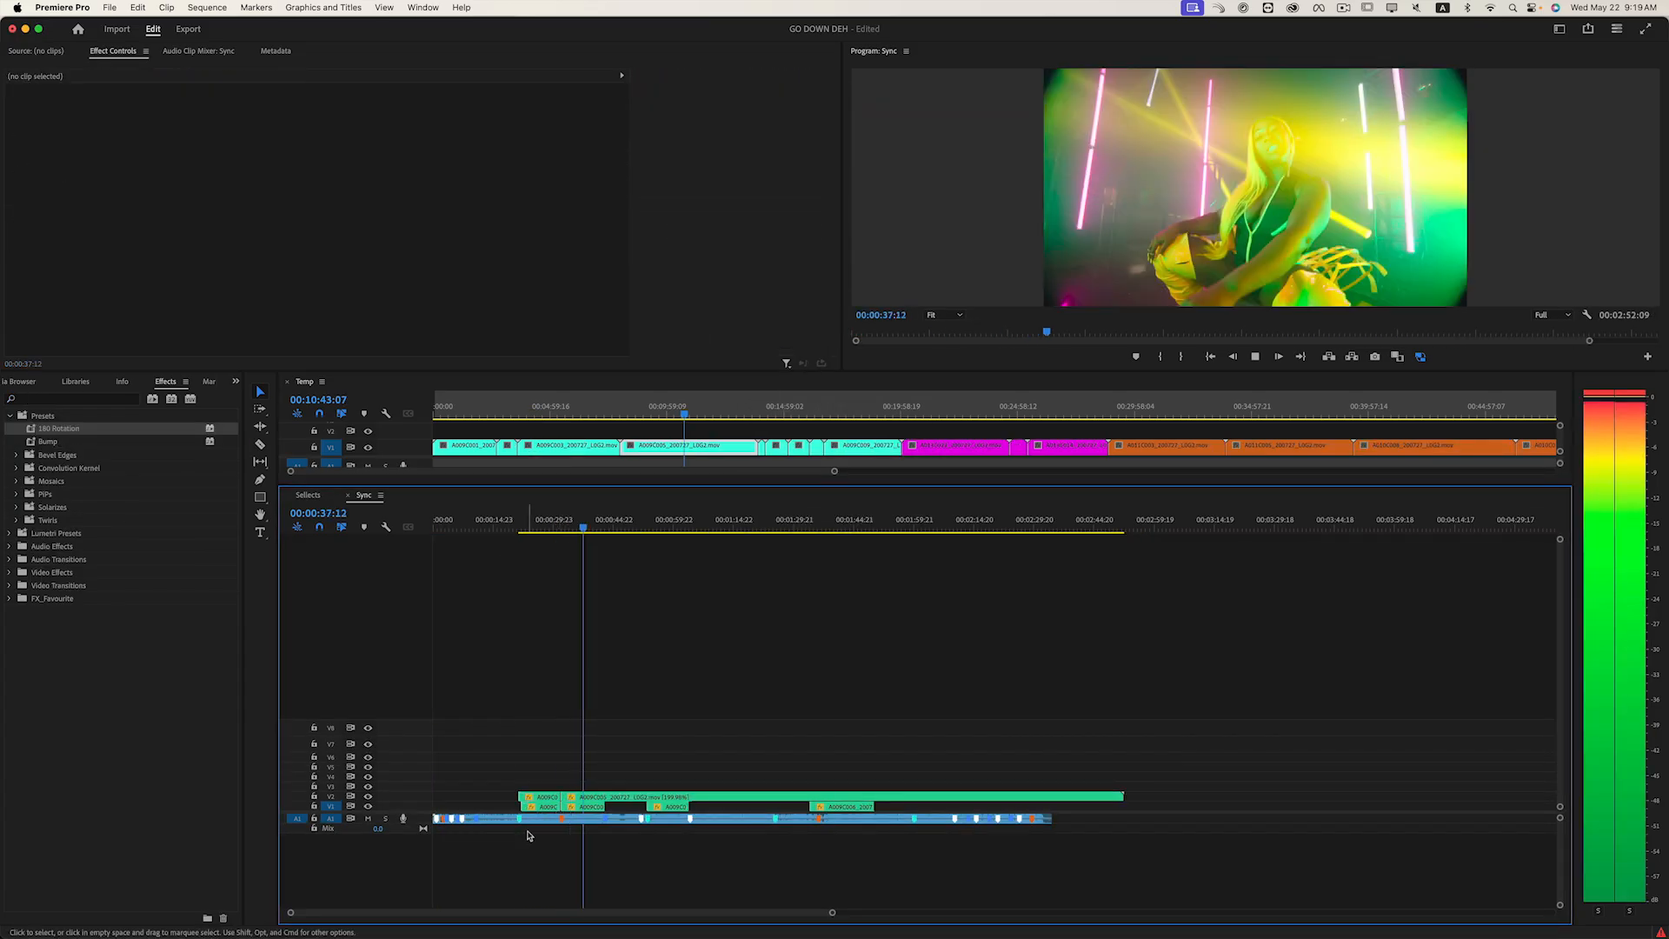
left_click_drag(487, 779, 504, 808)
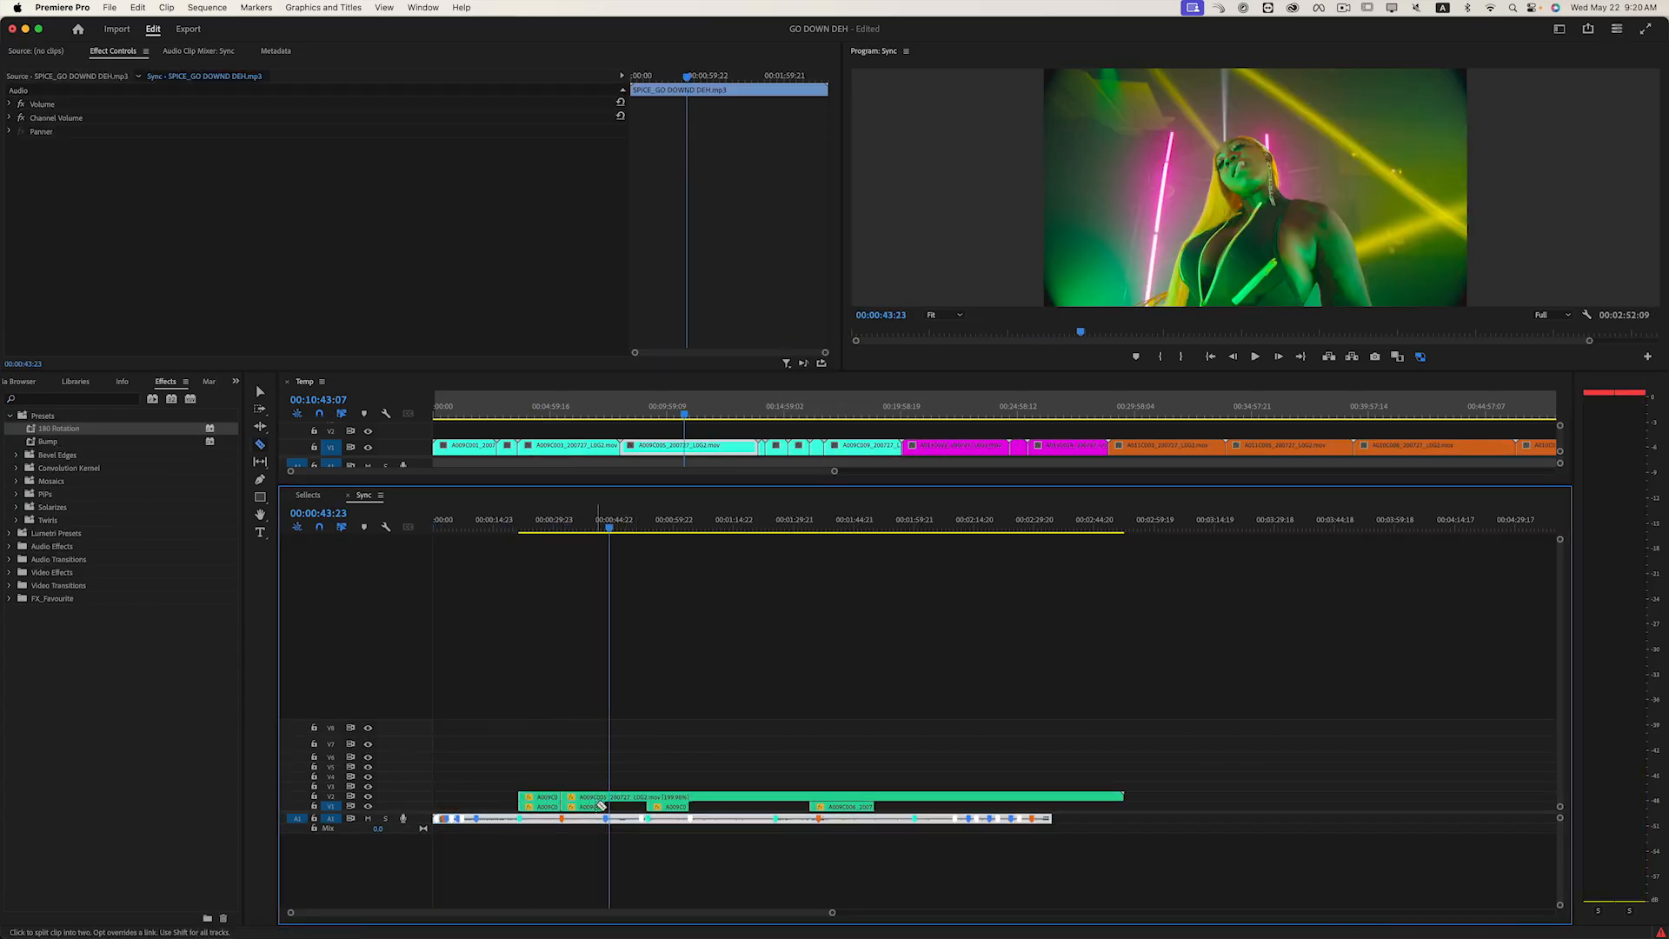
- Split the A009C005 clip at 00:00:45:08 and paste the short segment before the cut into the Sellects sequence
key("space")
key("space")
left_click(615, 797)
key("space")
left_click(610, 798)
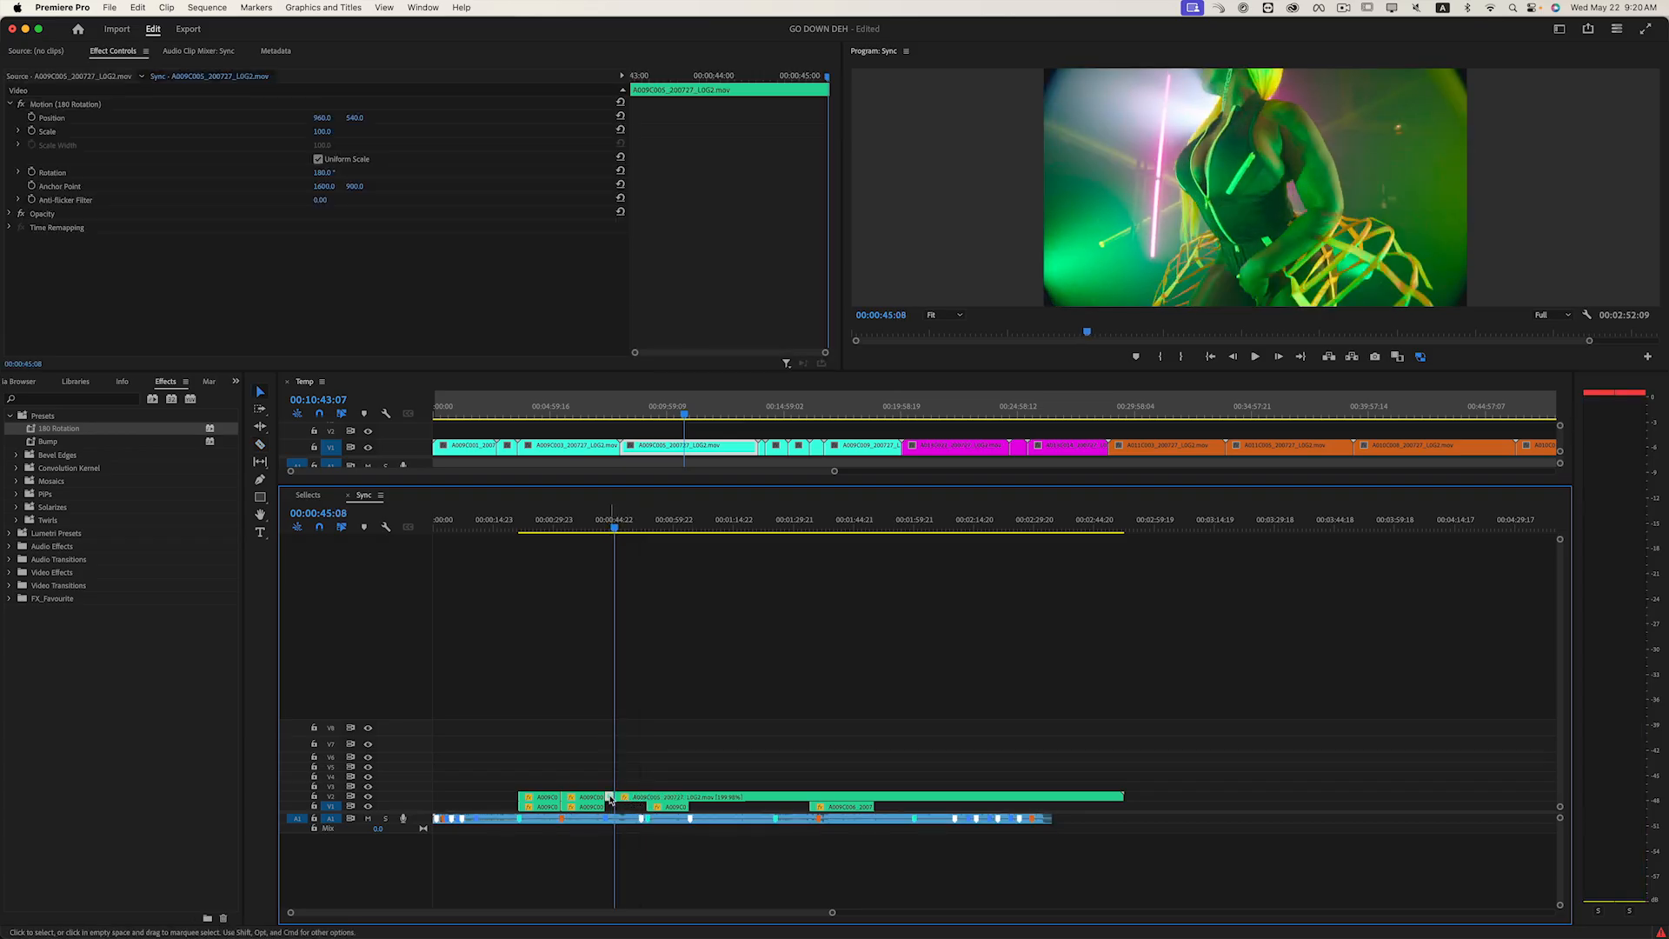
left_click(308, 495)
key("super+v")
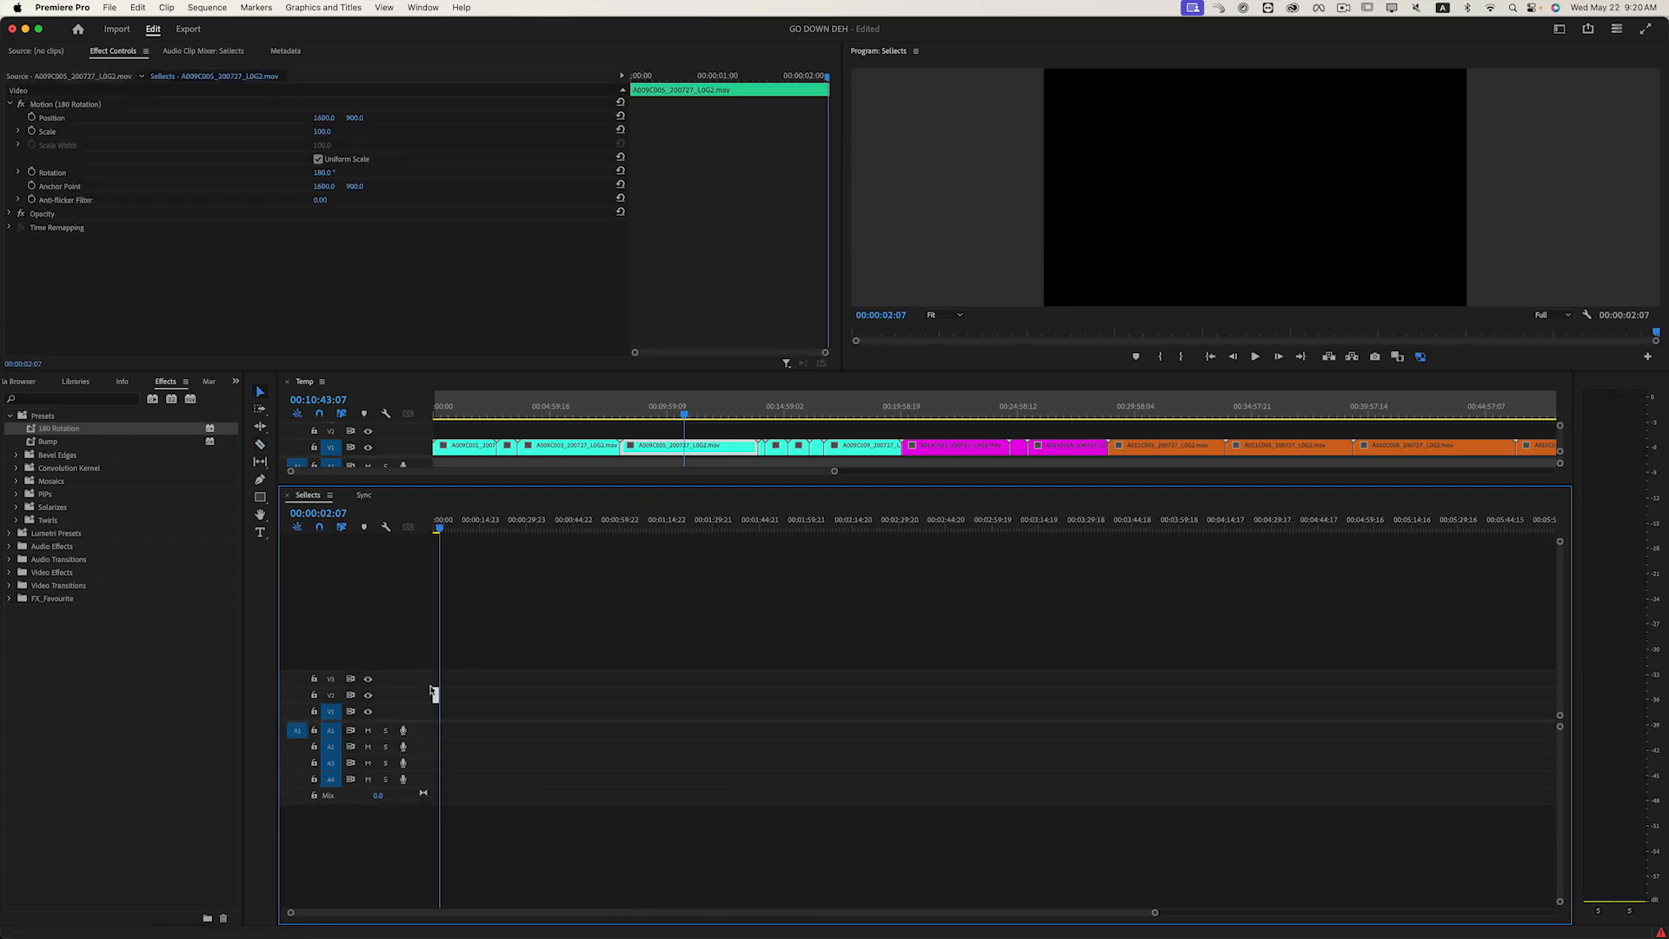
- Position the playhead just past the pasted segment in the Sellects sequence and add a marker there
mouse_move(442, 531)
left_mouse_down()
mouse_move(410, 533)
mouse_move(474, 533)
left_mouse_up()
key("equal")
key("equal")
key("equal")
key("equal")
left_click(473, 531)
key("m")
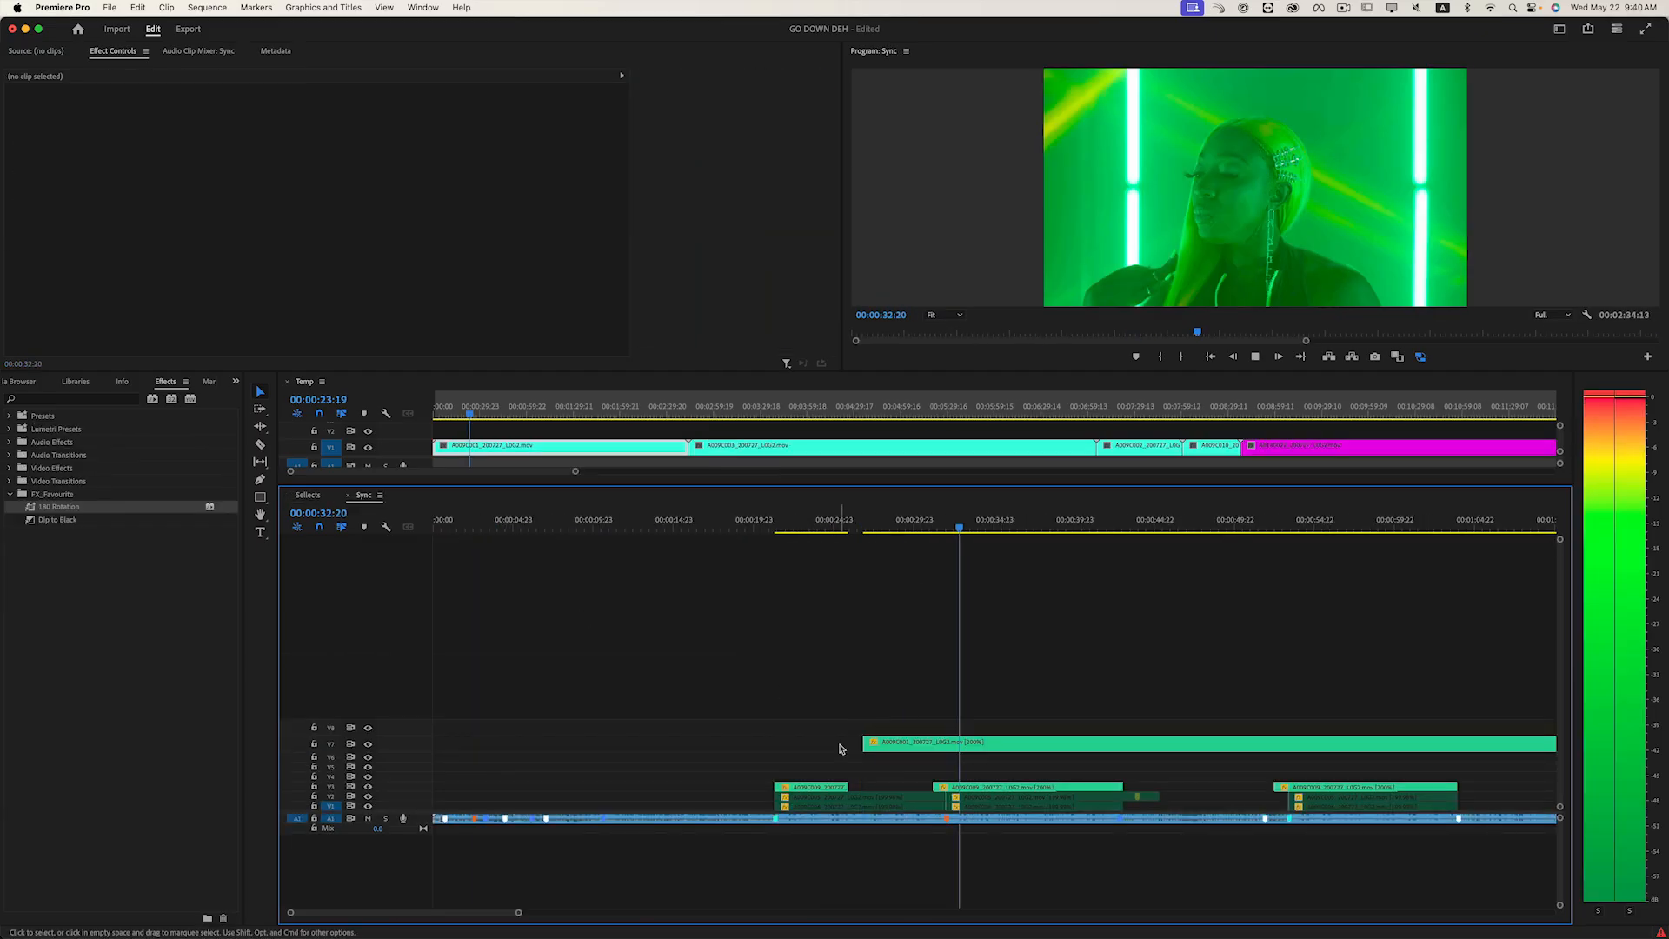
- Shift the long sped-up clip on track V7 later and stack it on track V4 in line with the synced takes
left_click_drag(869, 746, 1030, 746)
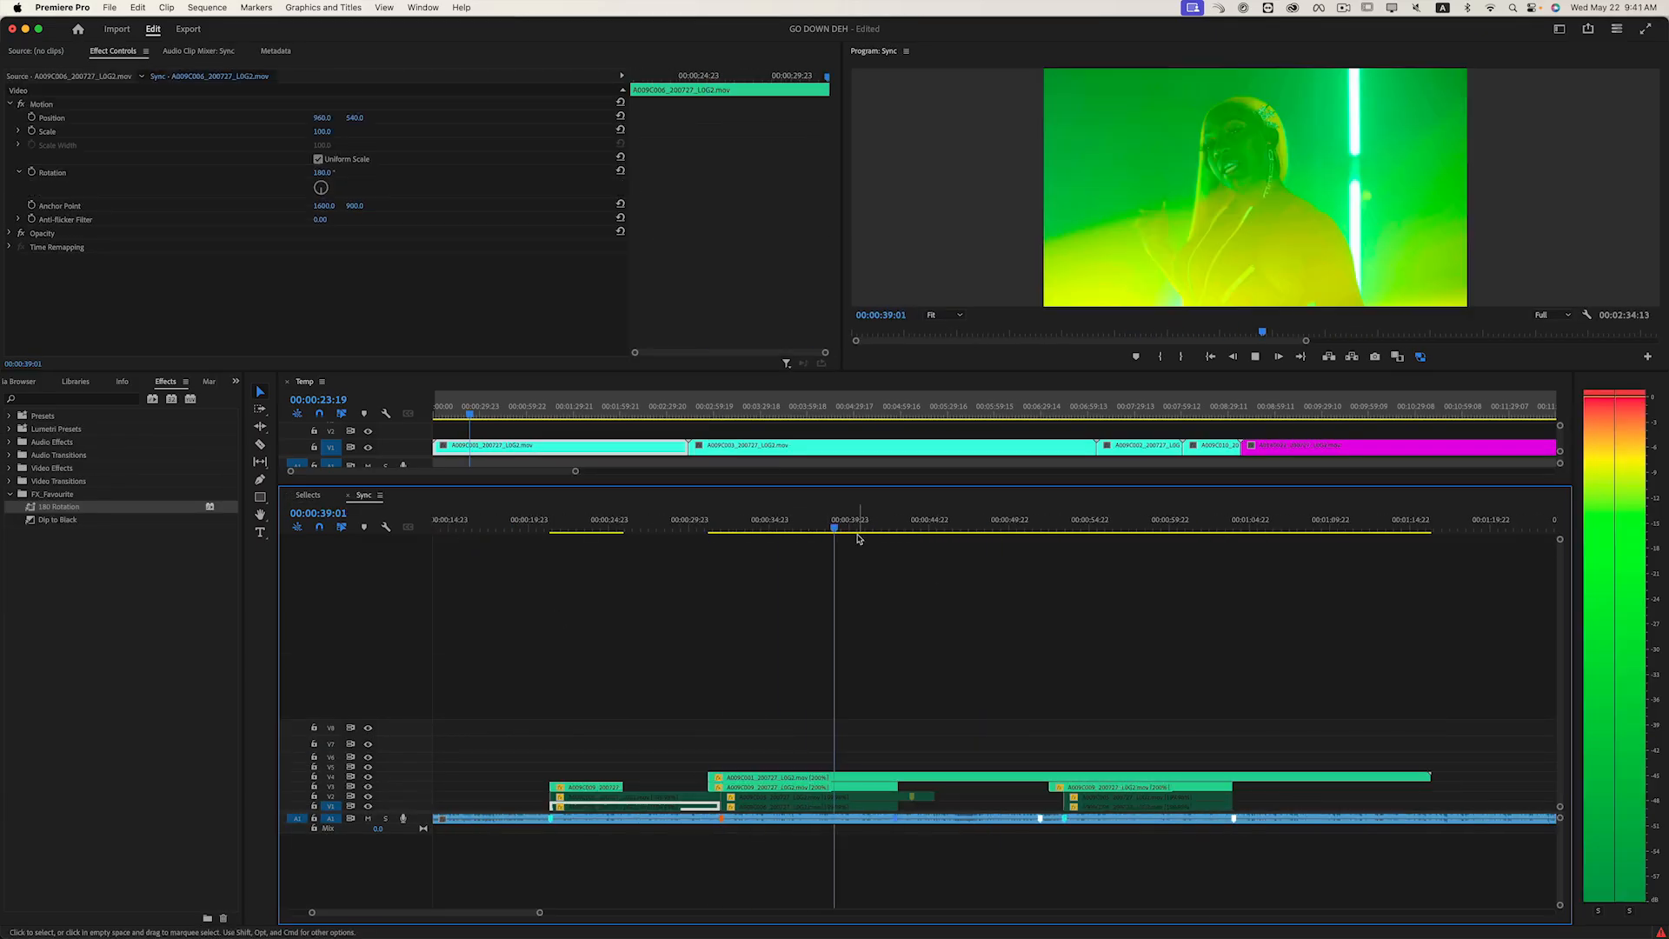
left_click(869, 746)
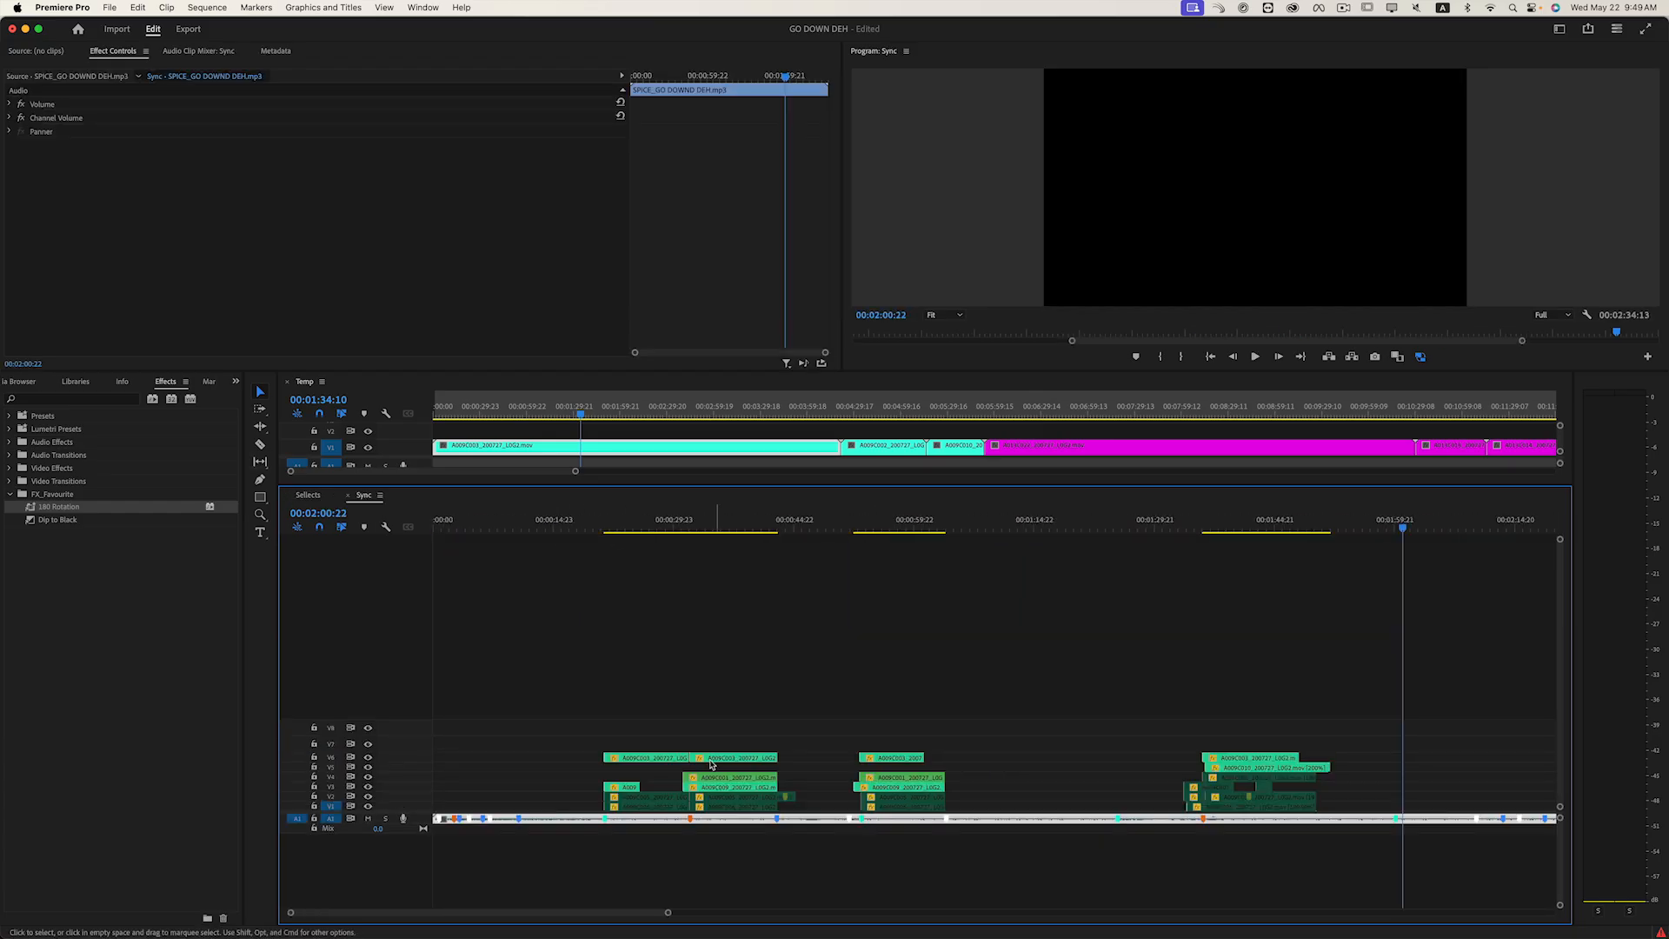
- Change the label color of the clips on video track V6 of the Sync sequence to Forest
right_click(675, 759)
mouse_move(782, 644)
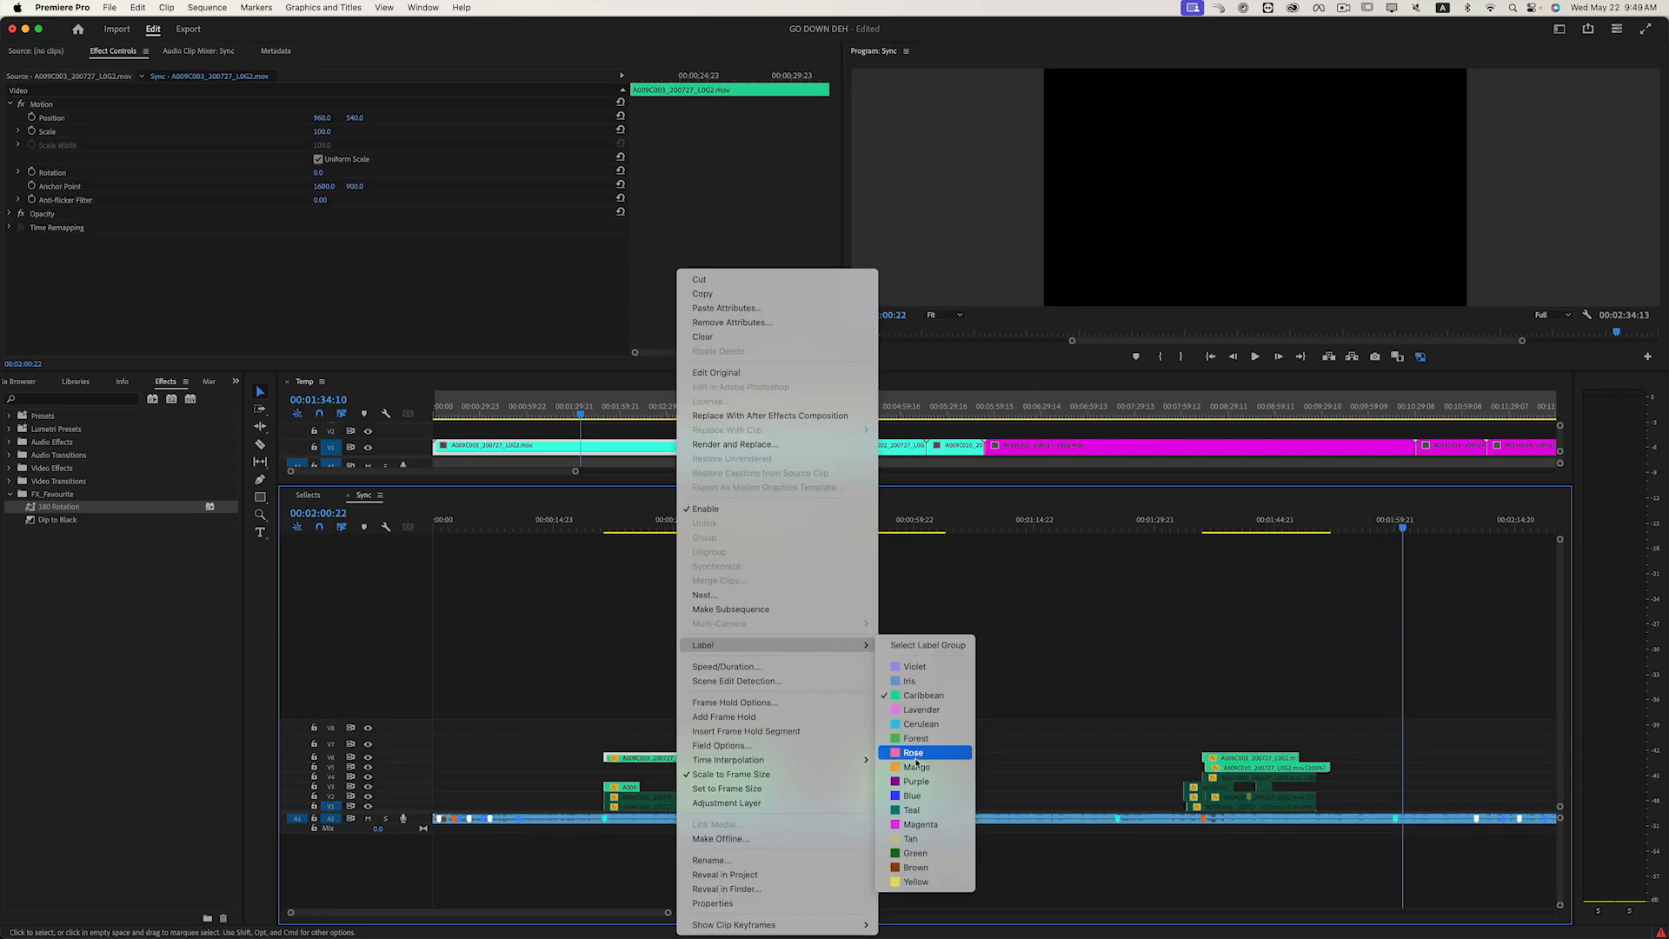
left_click(917, 739)
left_click(732, 735)
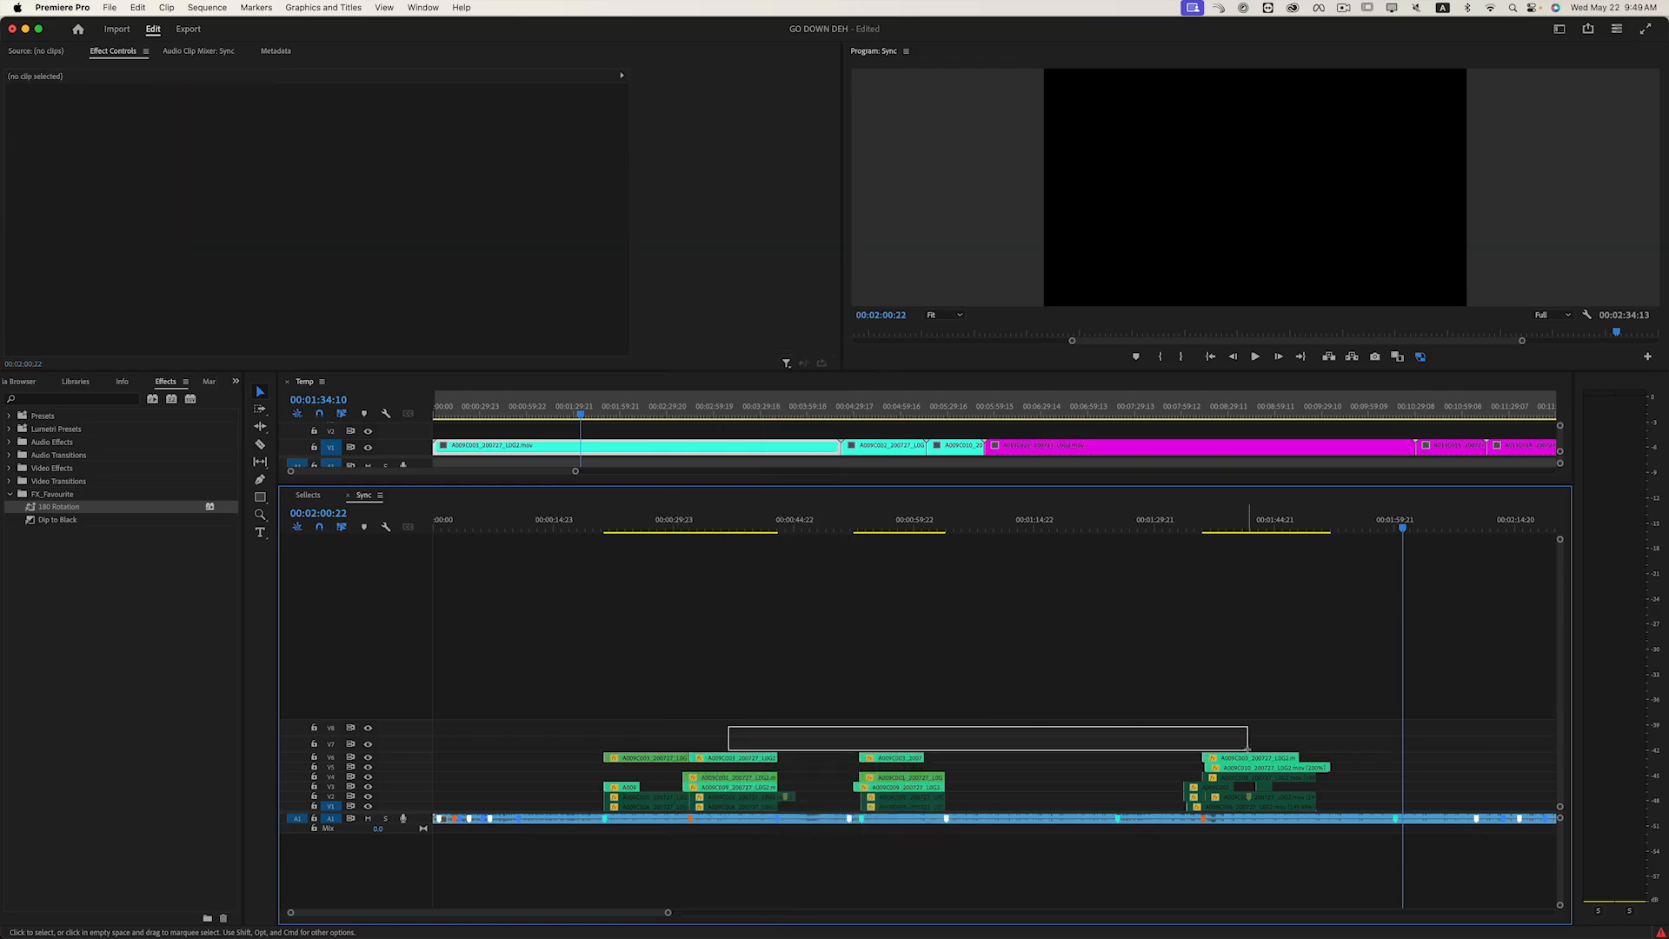
left_click_drag(1247, 749, 1250, 759)
right_click(888, 758)
mouse_move(938, 667)
left_click(1125, 759)
- Lower the first three relabeled clips to track V5 and place the Temp sequence's playhead at 00:00:11:09
left_click_drag(597, 707, 725, 757)
left_click(505, 416)
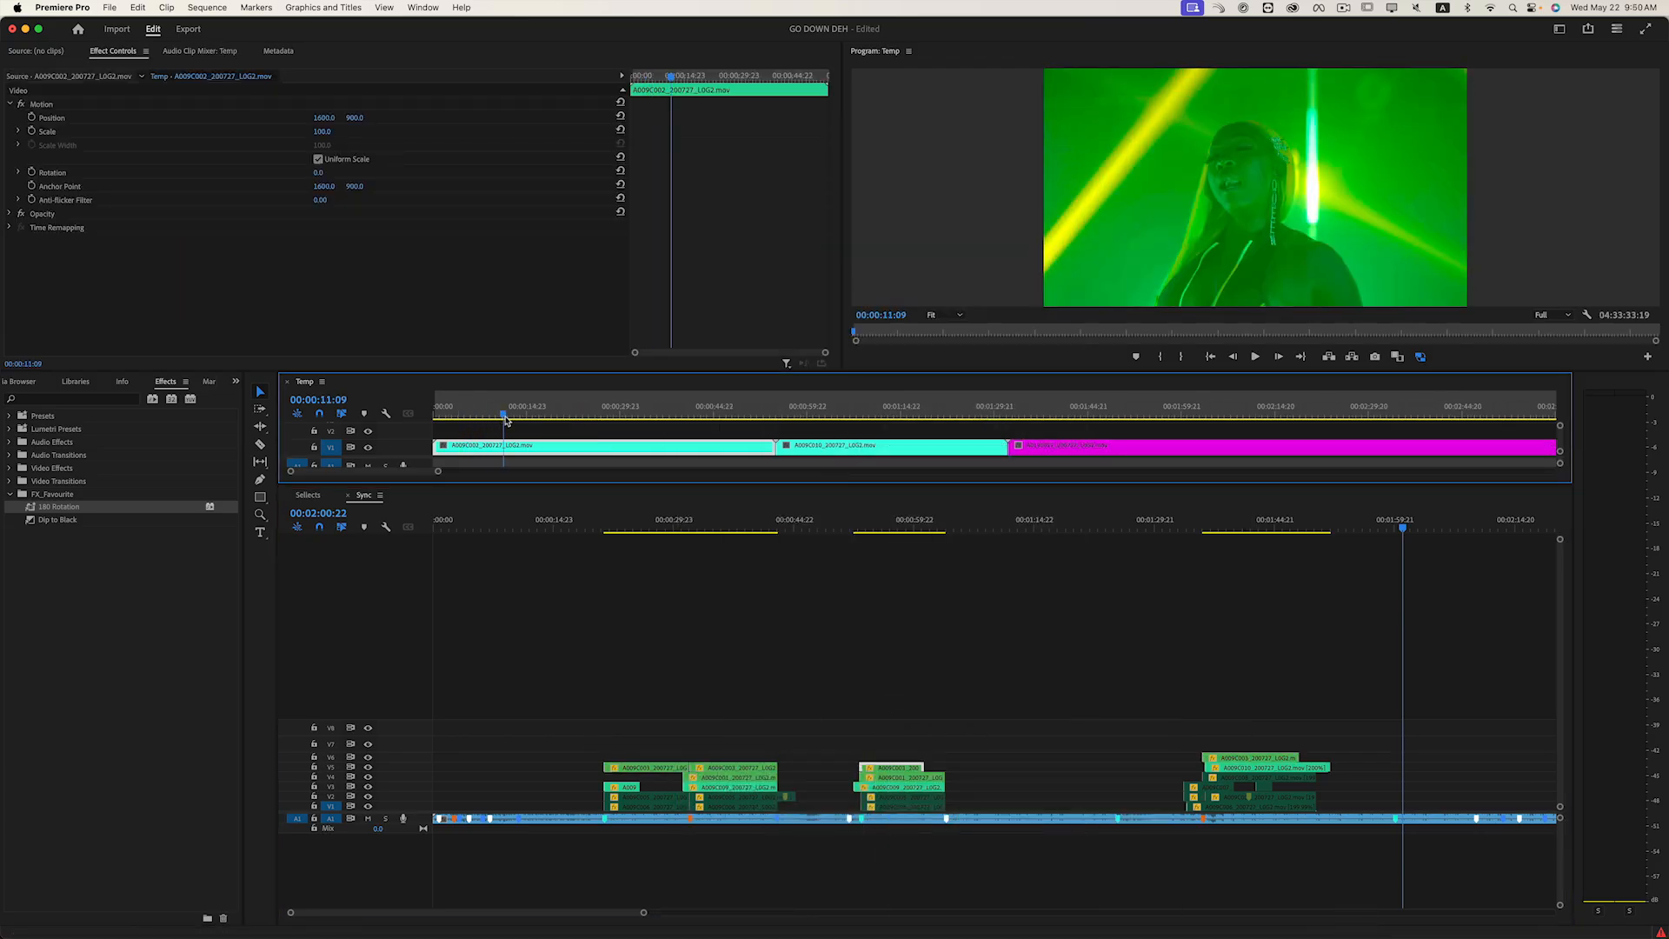
- Move the trimmed first take from the Temp sequence to track V7 of the Sync sequence and set its speed to 200%
left_click_drag(505, 420, 1258, 745)
left_click(574, 450)
key("q")
key("Delete")
left_click(745, 745)
key("super+r")
type("200")
key("Return")
- Play several sections of the Sync sequence to check how the stacked takes line up with the song
left_click(693, 524)
key("space")
key("space")
left_click(677, 525)
key("space")
key("space")
left_click(1200, 526)
key("space")
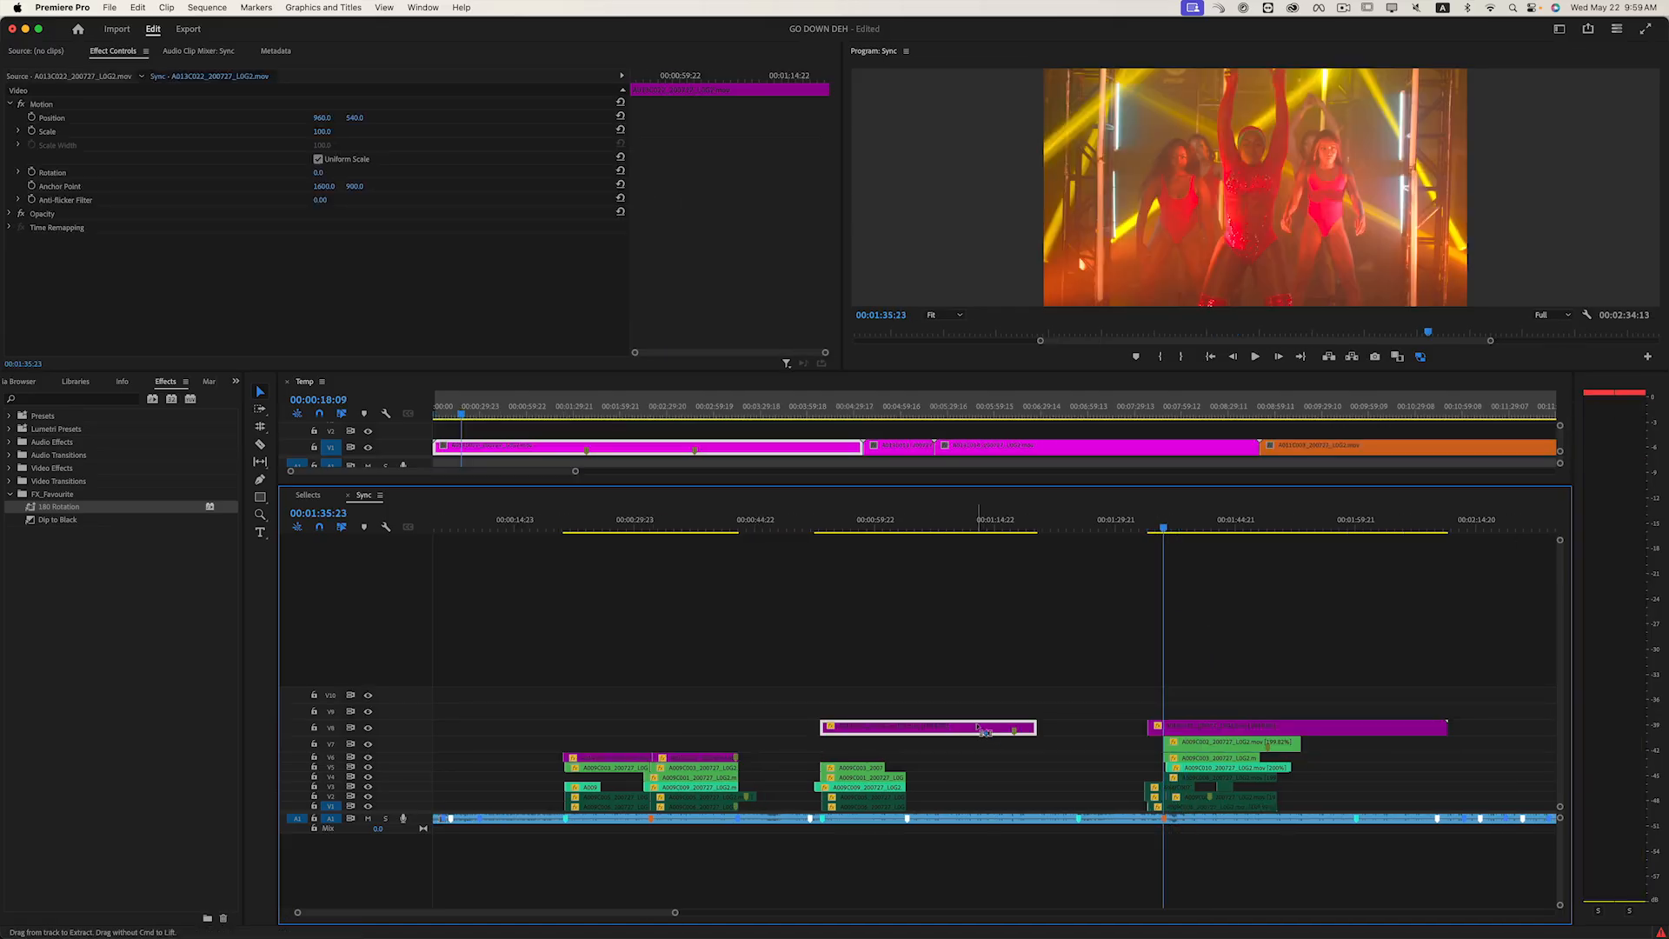
- Look over the segments collected in the Sellects sequence and return to the Sync sequence
left_click(308, 495)
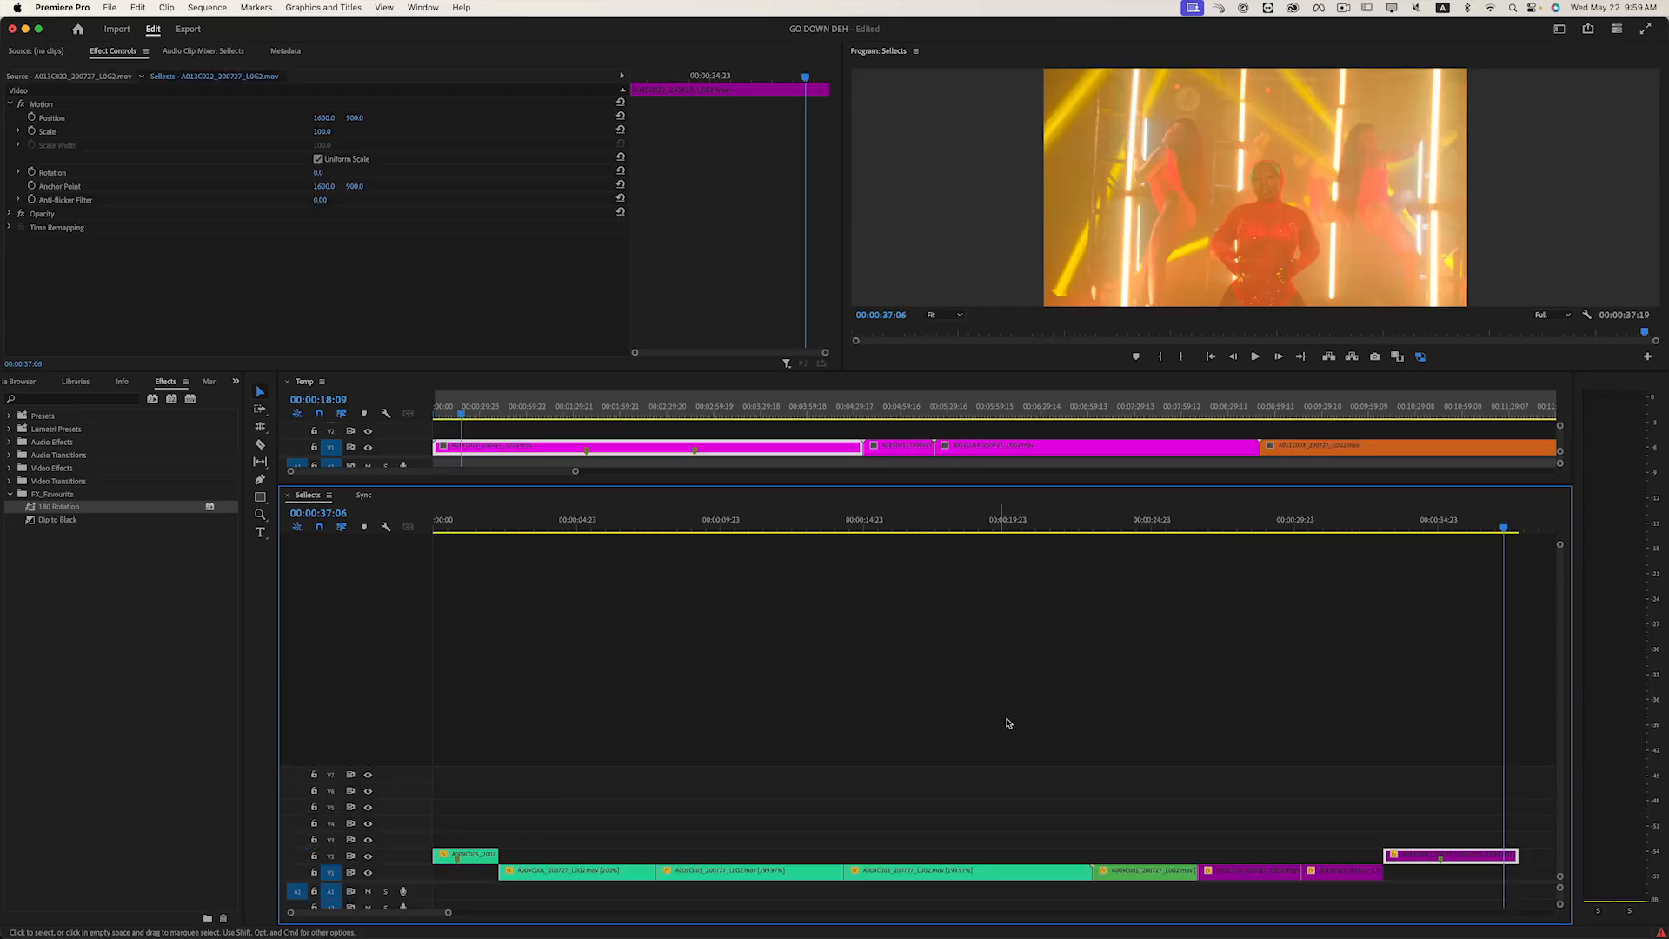
key("minus")
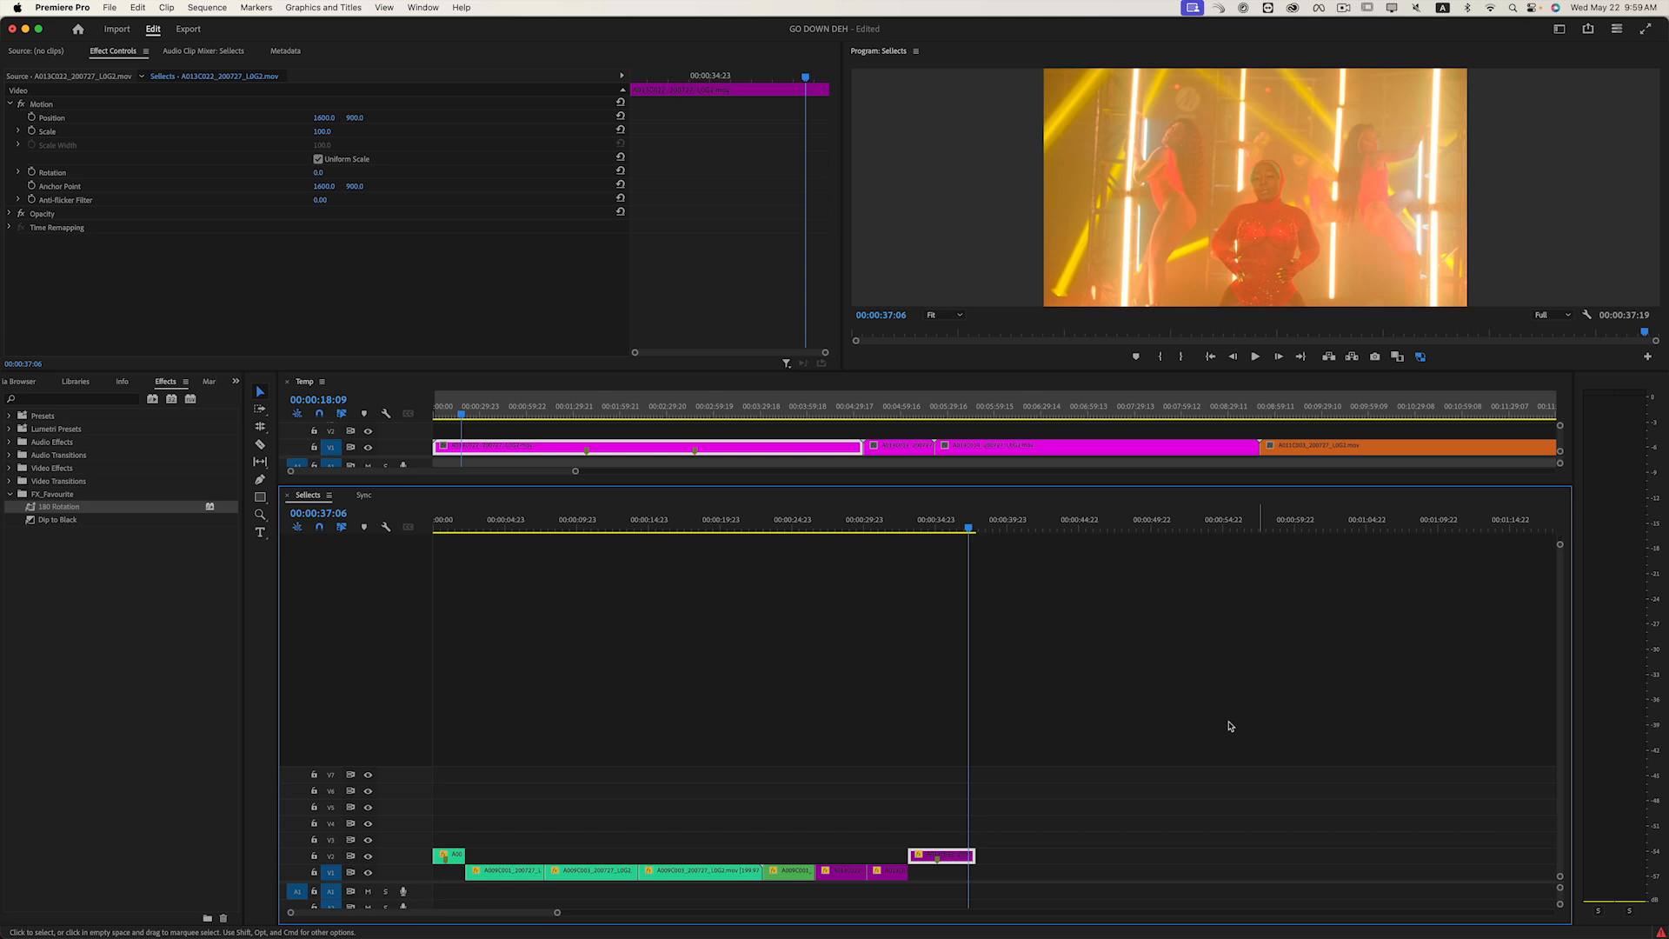
left_click(364, 497)
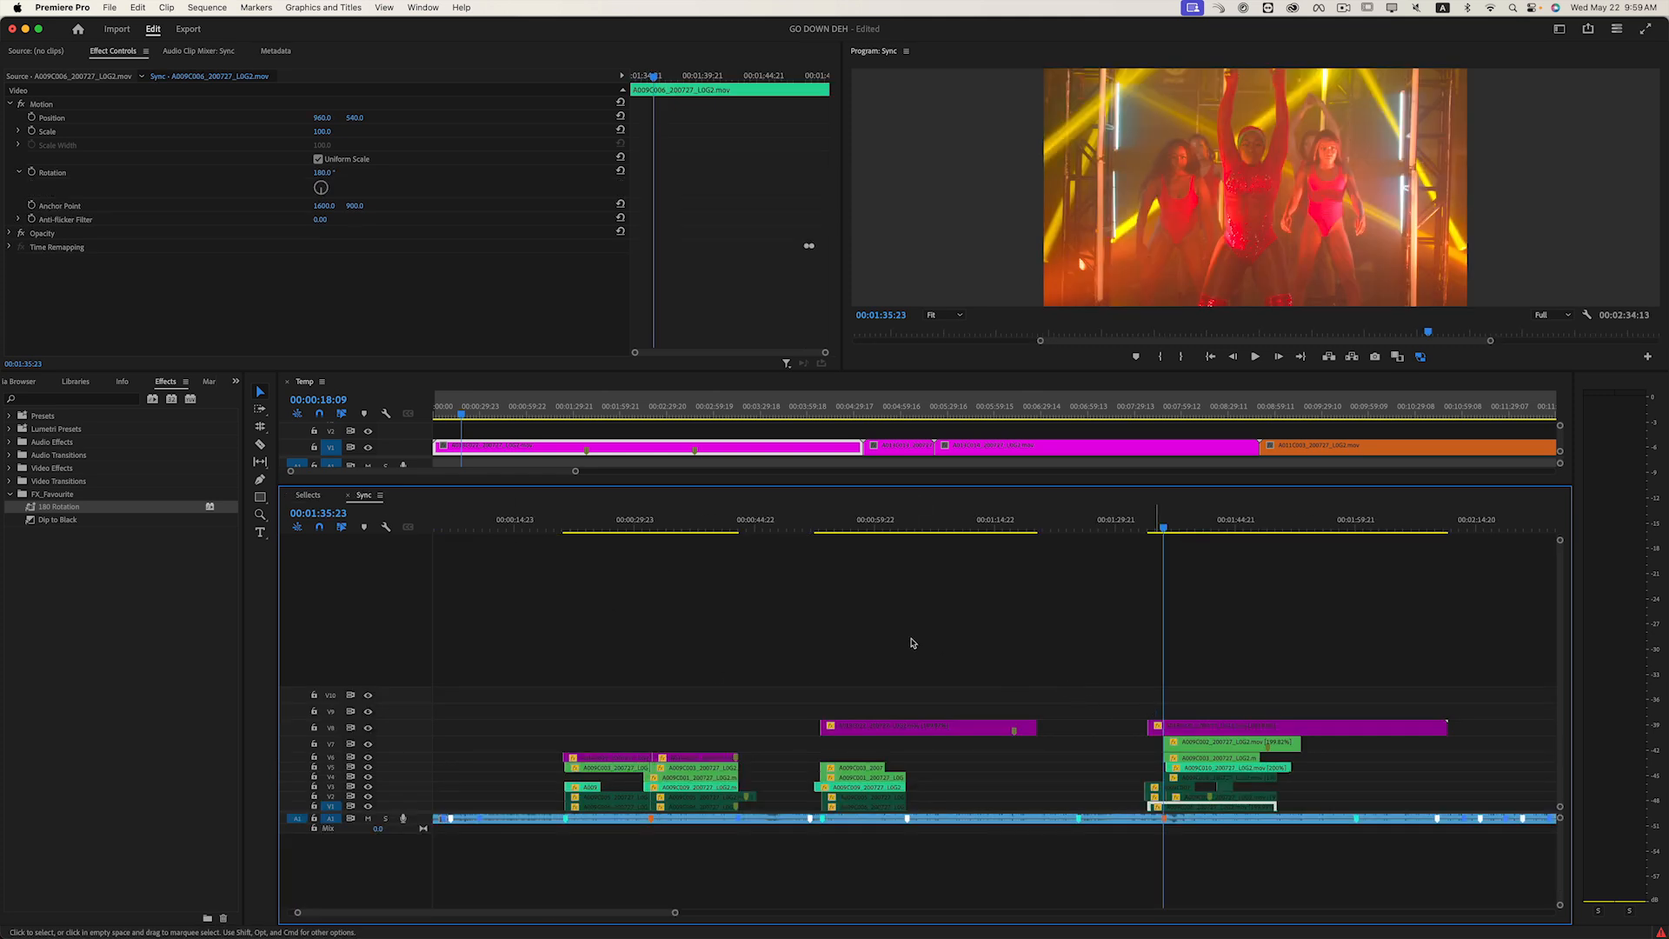
left_click_drag(872, 542, 878, 533)
left_click_drag(878, 529, 324, 492)
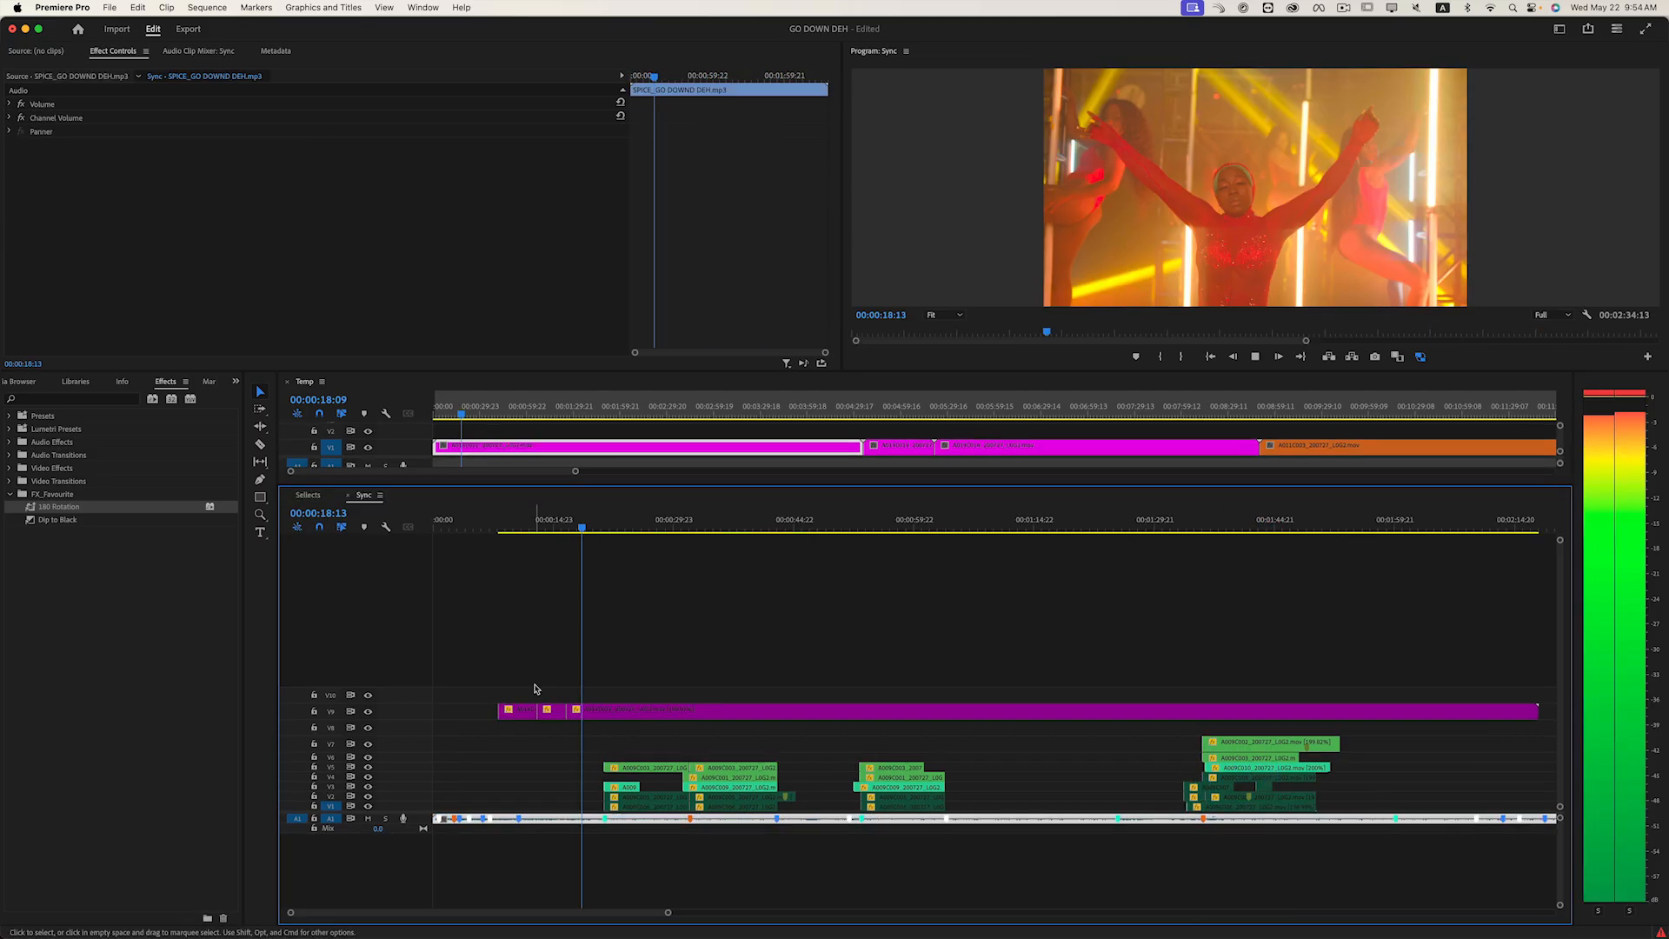
- Append the next purple take segment to the Sellects sequence and place the playhead at its start, 00:00:30:05
left_click(603, 526)
left_click(308, 494)
key("space")
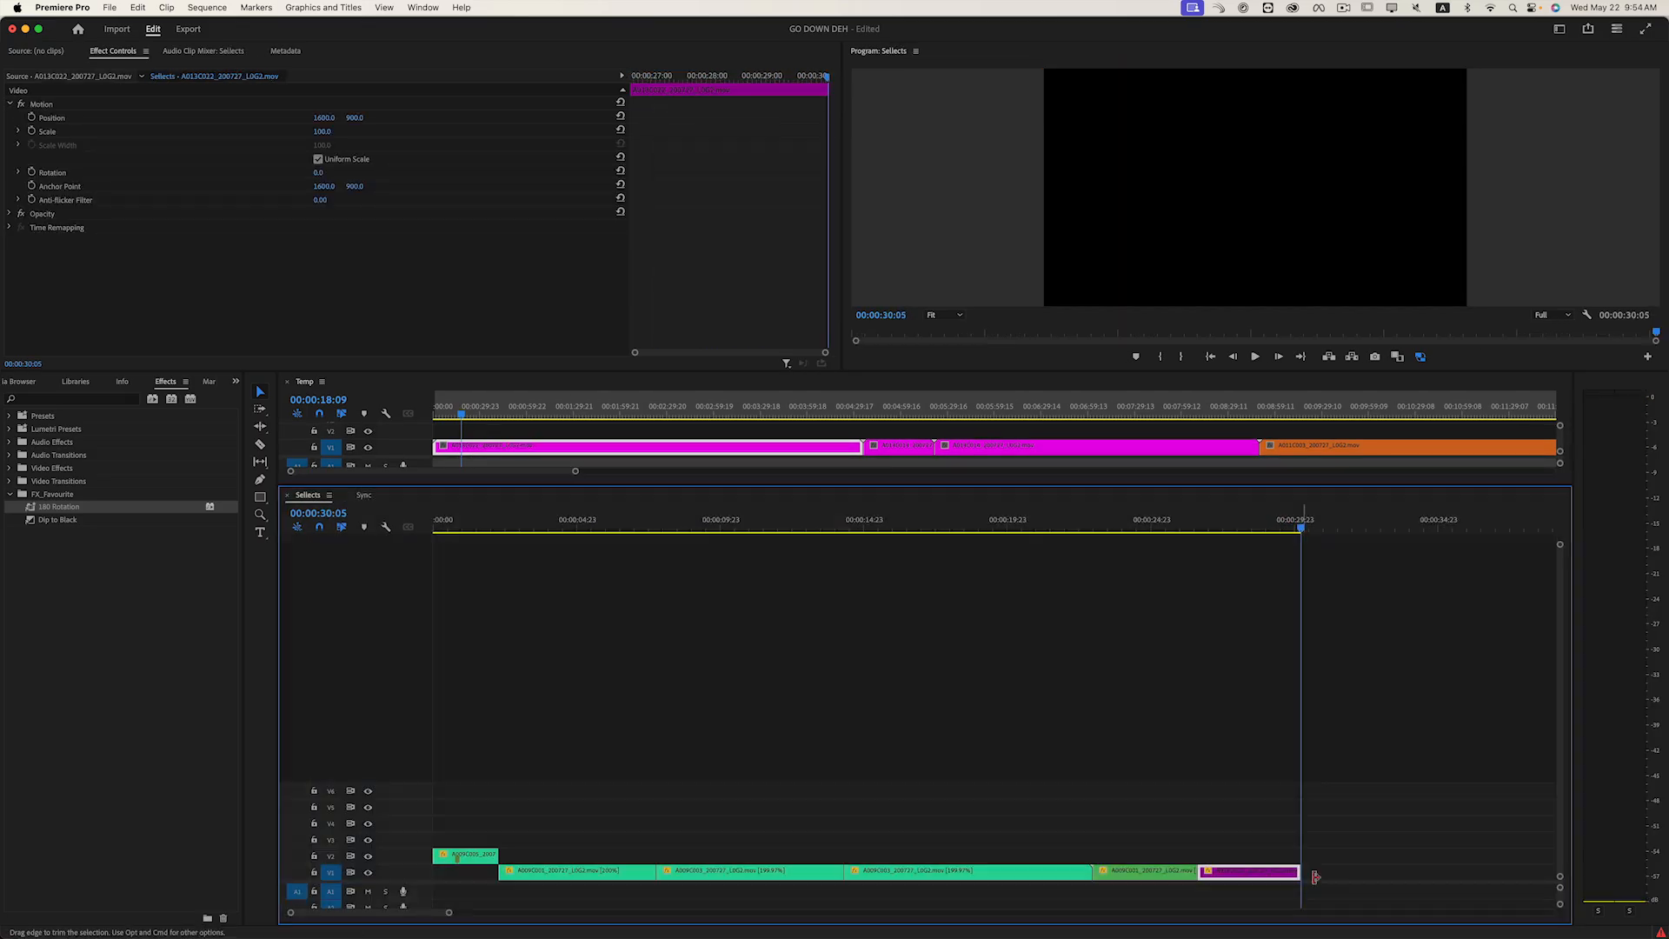
key("c")
key("Up")
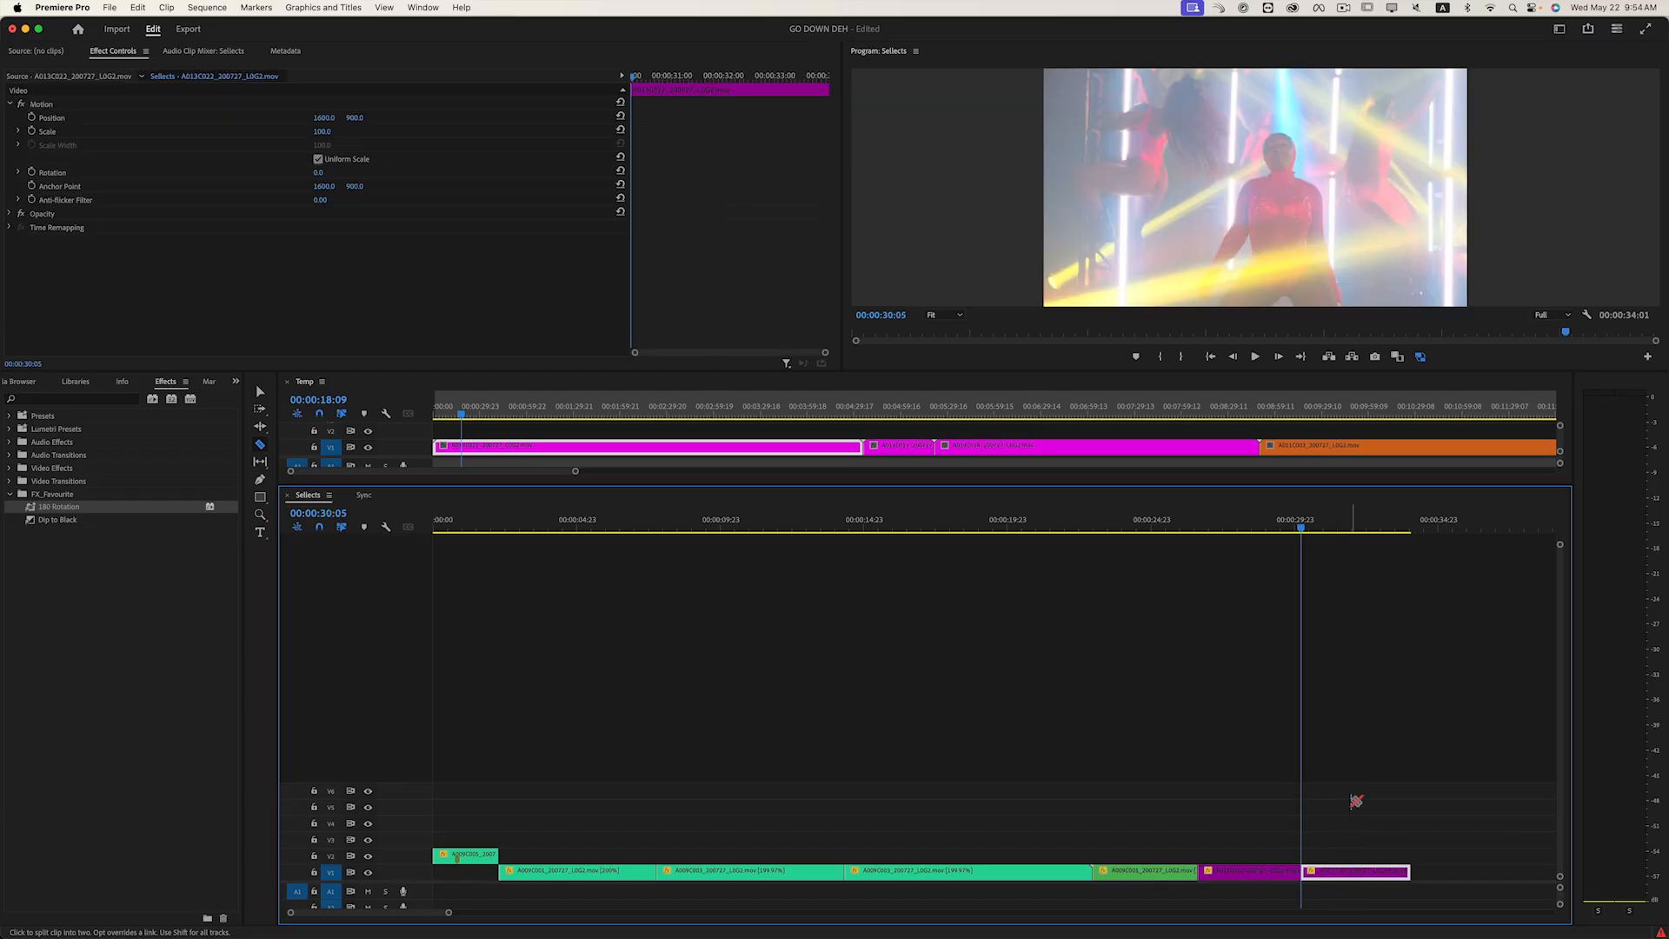
- Delete the first short segment of the purple take on track V9 of the Sync sequence
left_click(362, 496)
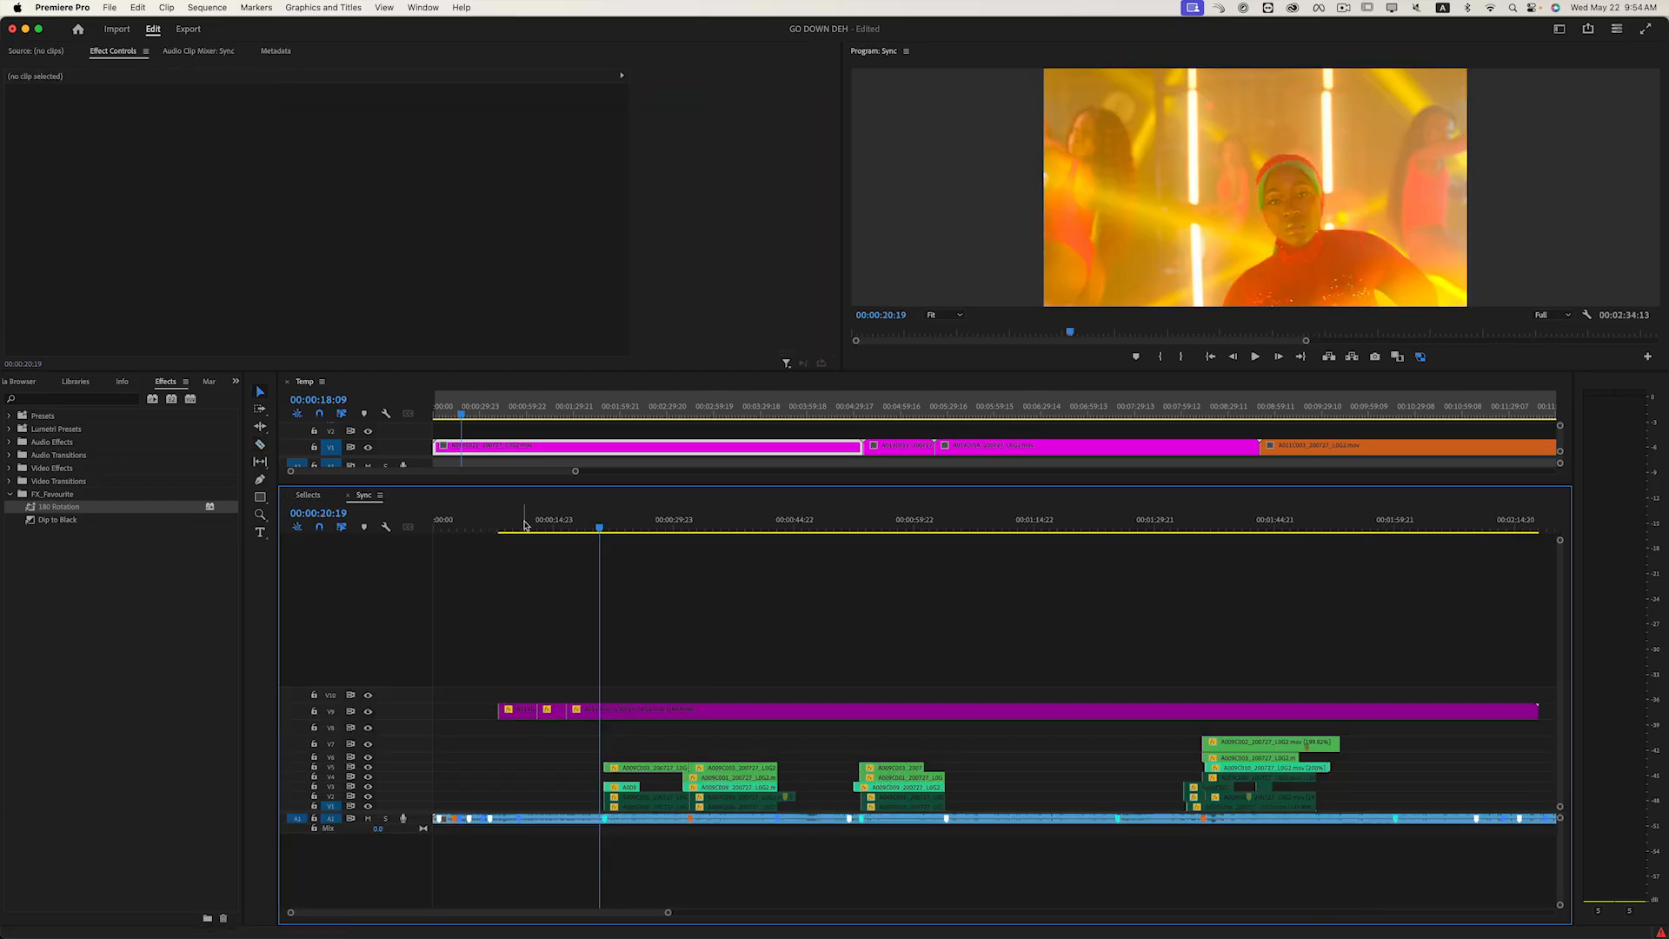
key("v")
key("space")
left_click(522, 710)
key("Delete")
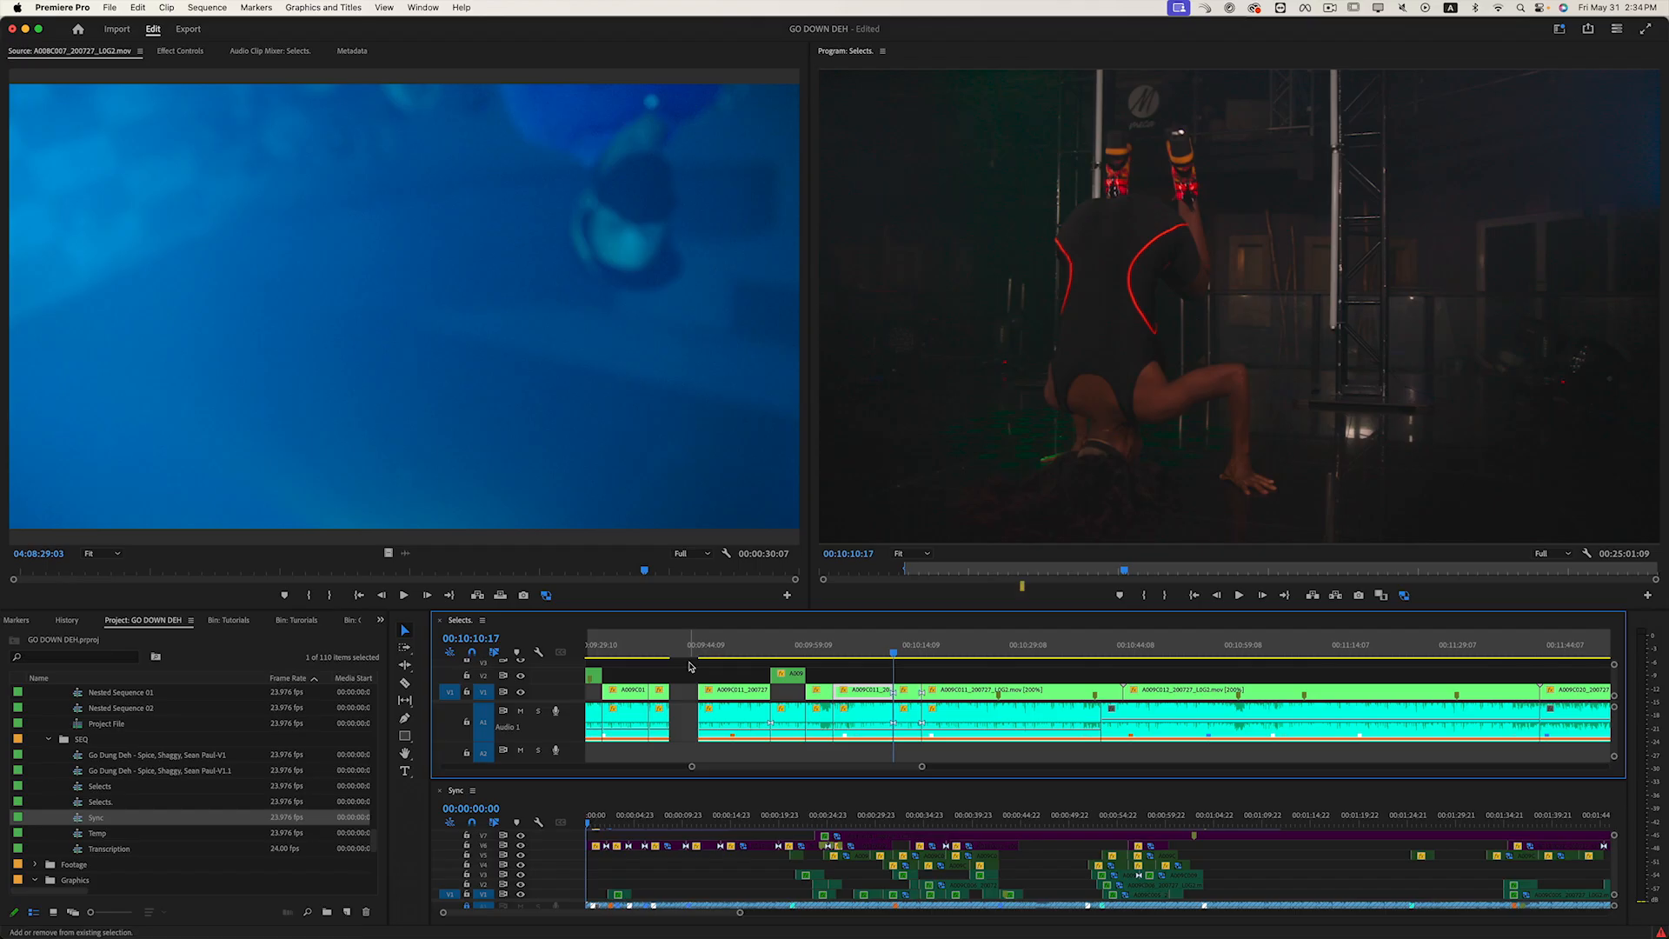
- Raise the short clip segment at 00:10:10:17 to track V2 in the Selects sequence
key("alt+Up")
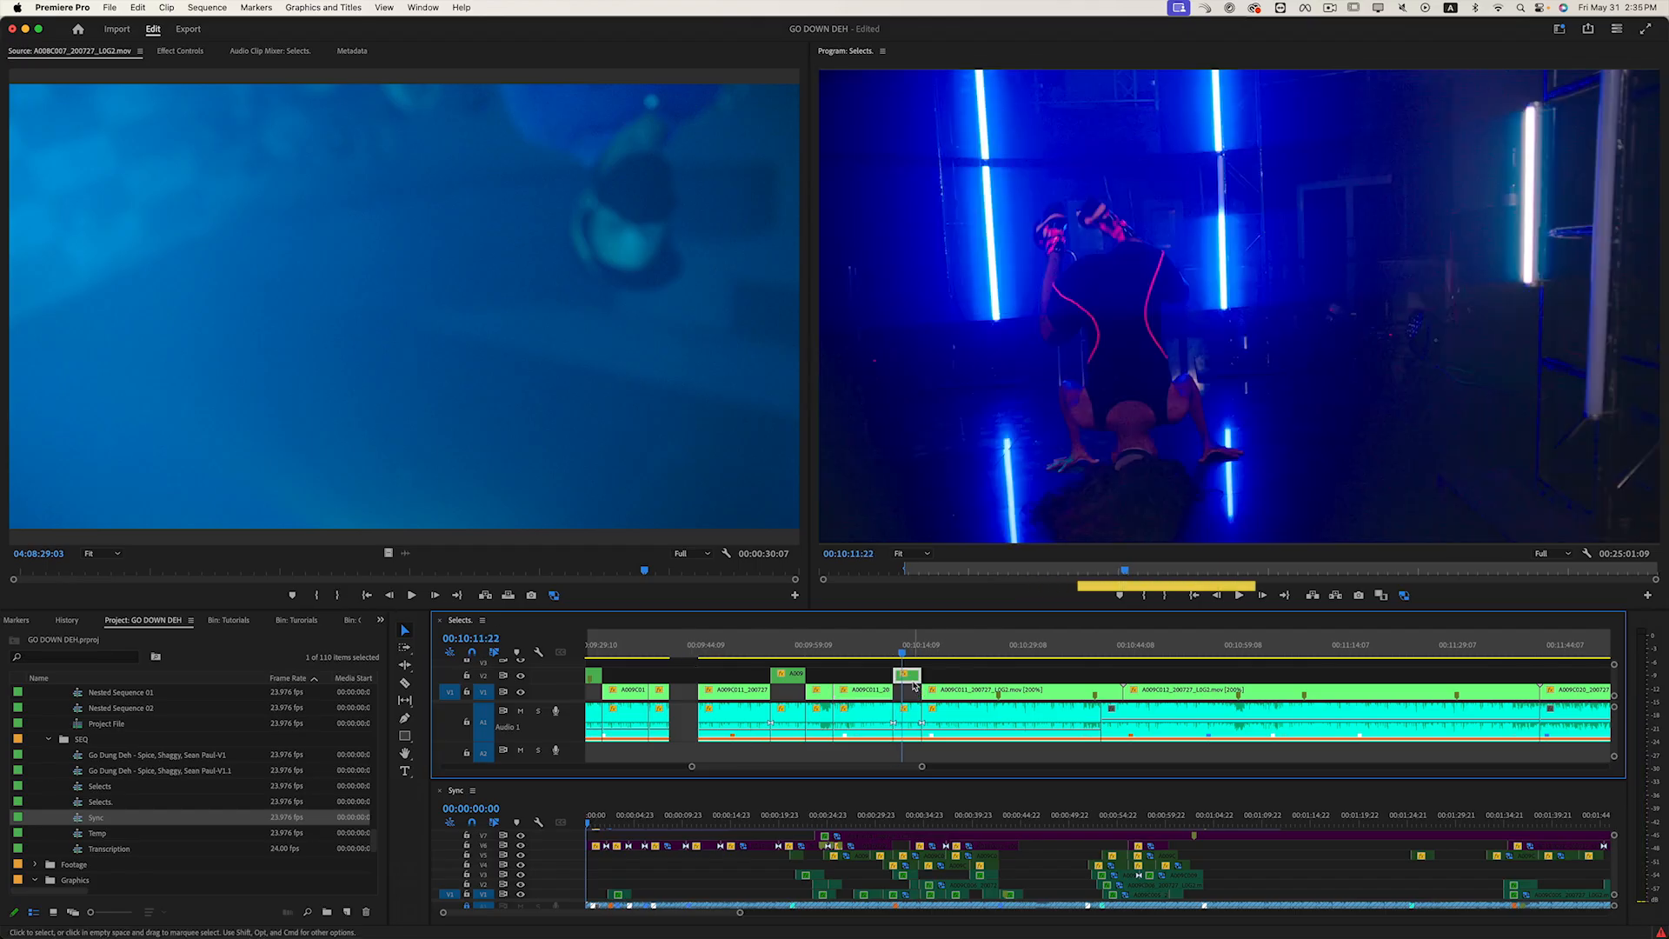
key("minus")
key("i")
mouse_move(995, 652)
left_mouse_down()
mouse_move(750, 654)
mouse_move(786, 655)
left_mouse_up()
- Examine the raised segments and markers along the Selects sequence
key("minus")
scroll(786, 673, "left", 3)
left_click_drag(1124, 677, 867, 660)
left_click_drag(871, 607, 872, 580)
key("equal")
key("equal")
key("equal")
left_click(1139, 676)
left_click(1147, 706)
left_click_drag(1154, 626, 1158, 626)
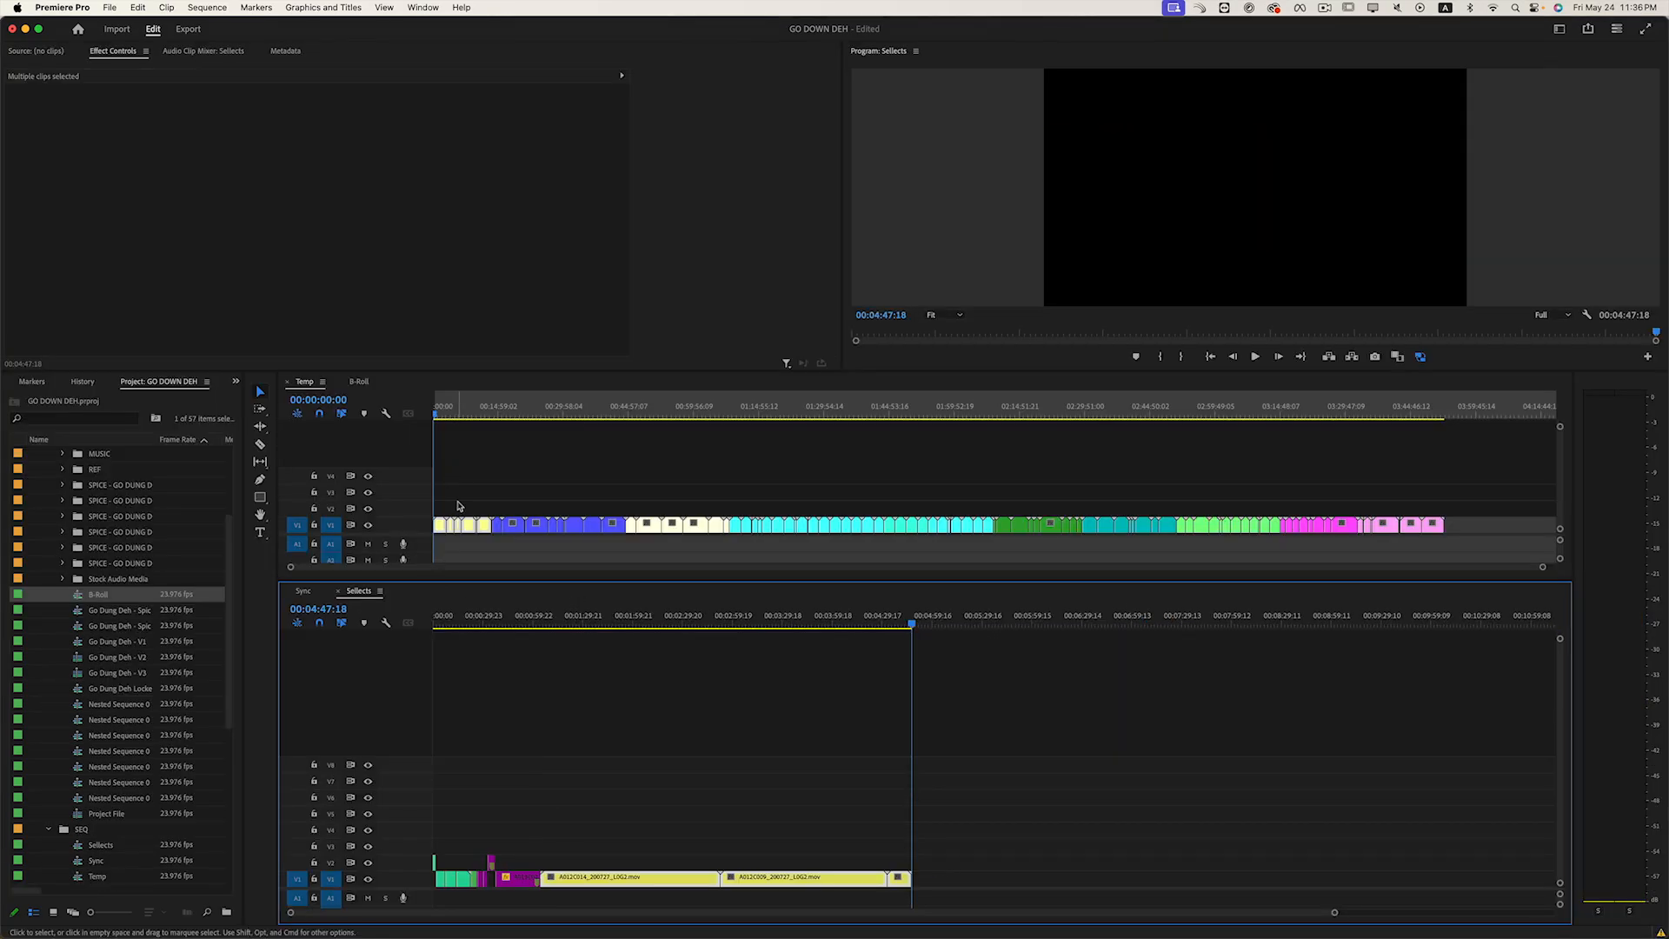
- Delete the leading group of yellow clips from the Temp sequence
left_click_drag(441, 509, 803, 872)
key("Delete")
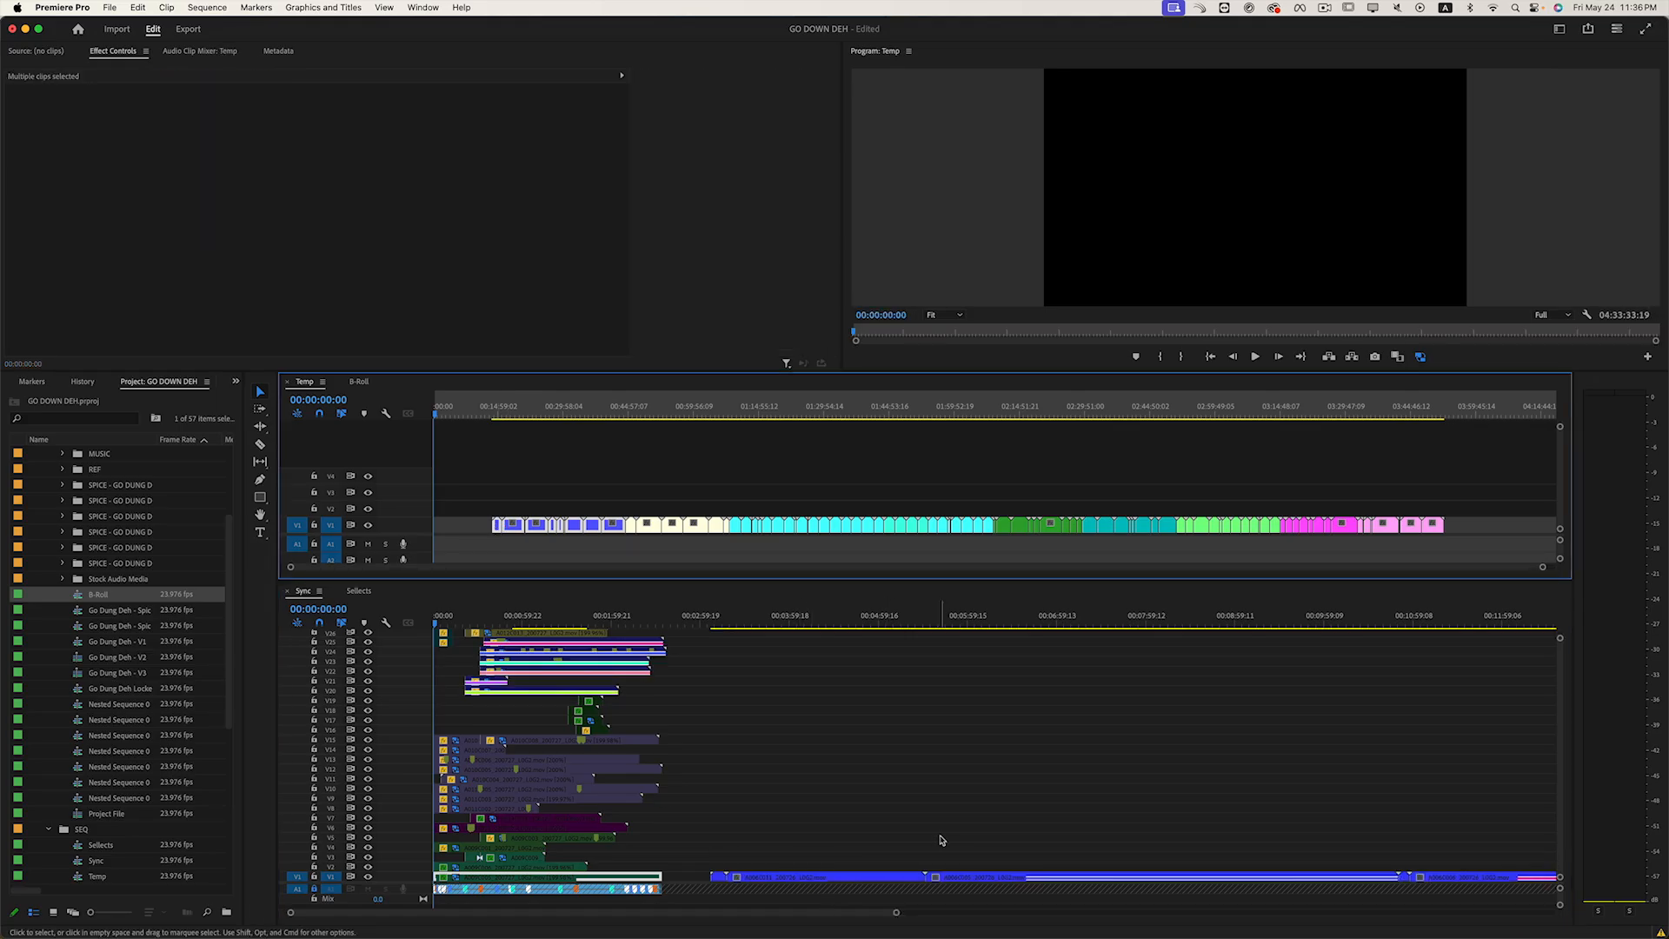
- Close the gaps between the remaining blue clips after the song in the Sync sequence and select those clips
left_click(817, 878)
key("Delete")
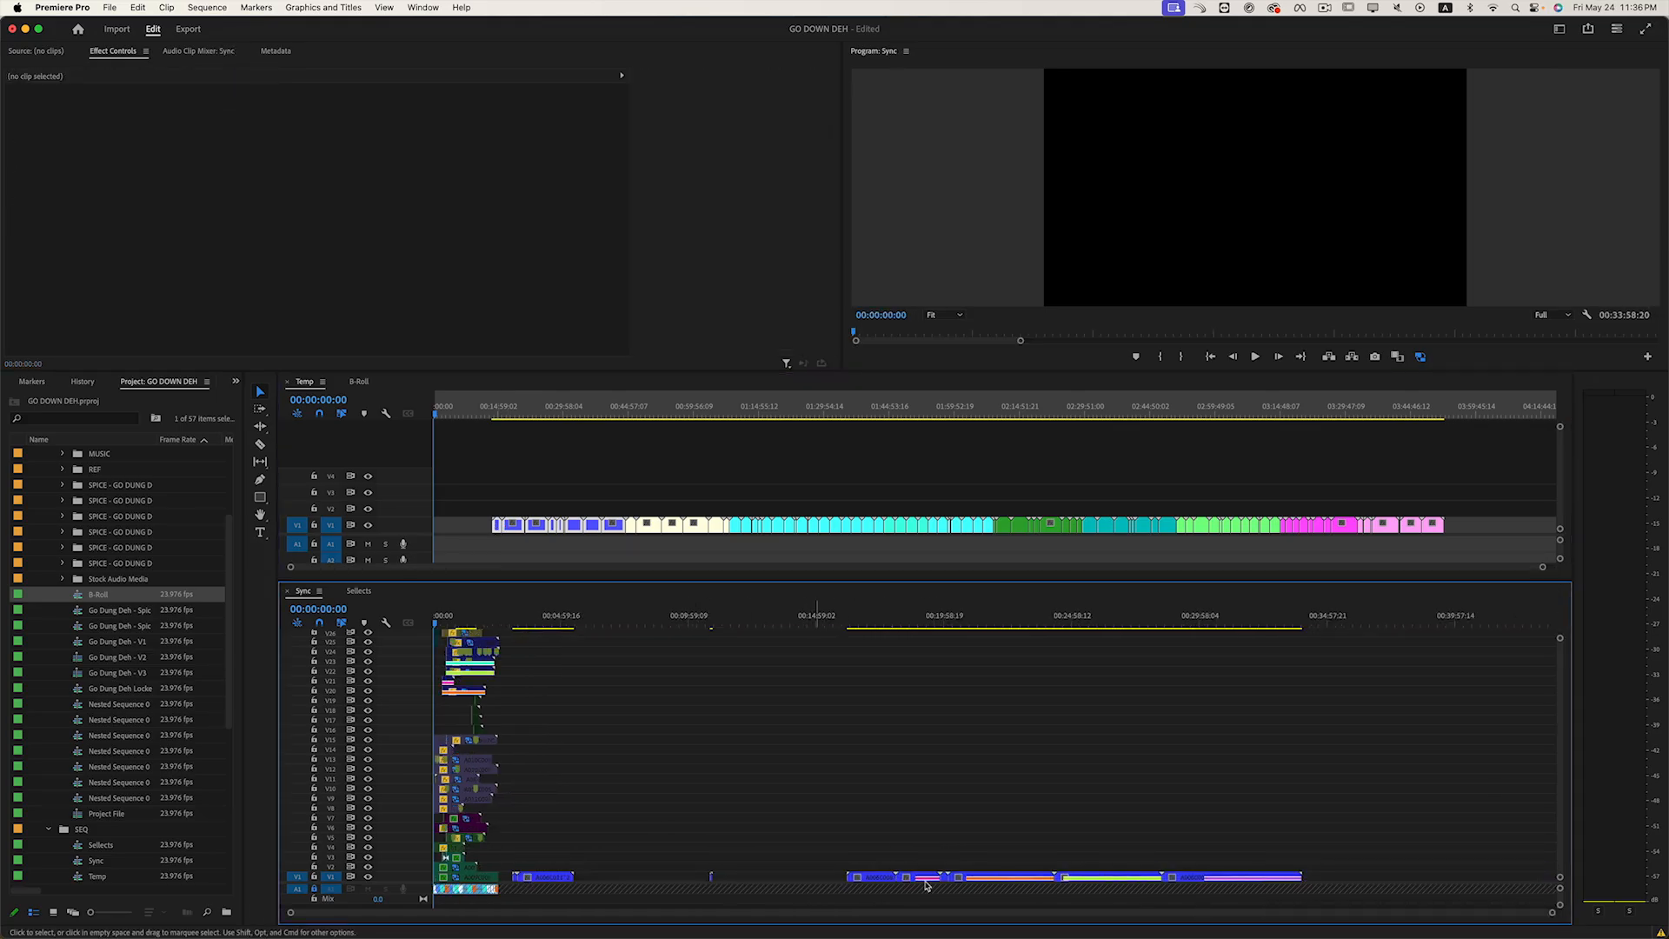
left_click_drag(1108, 879, 635, 880)
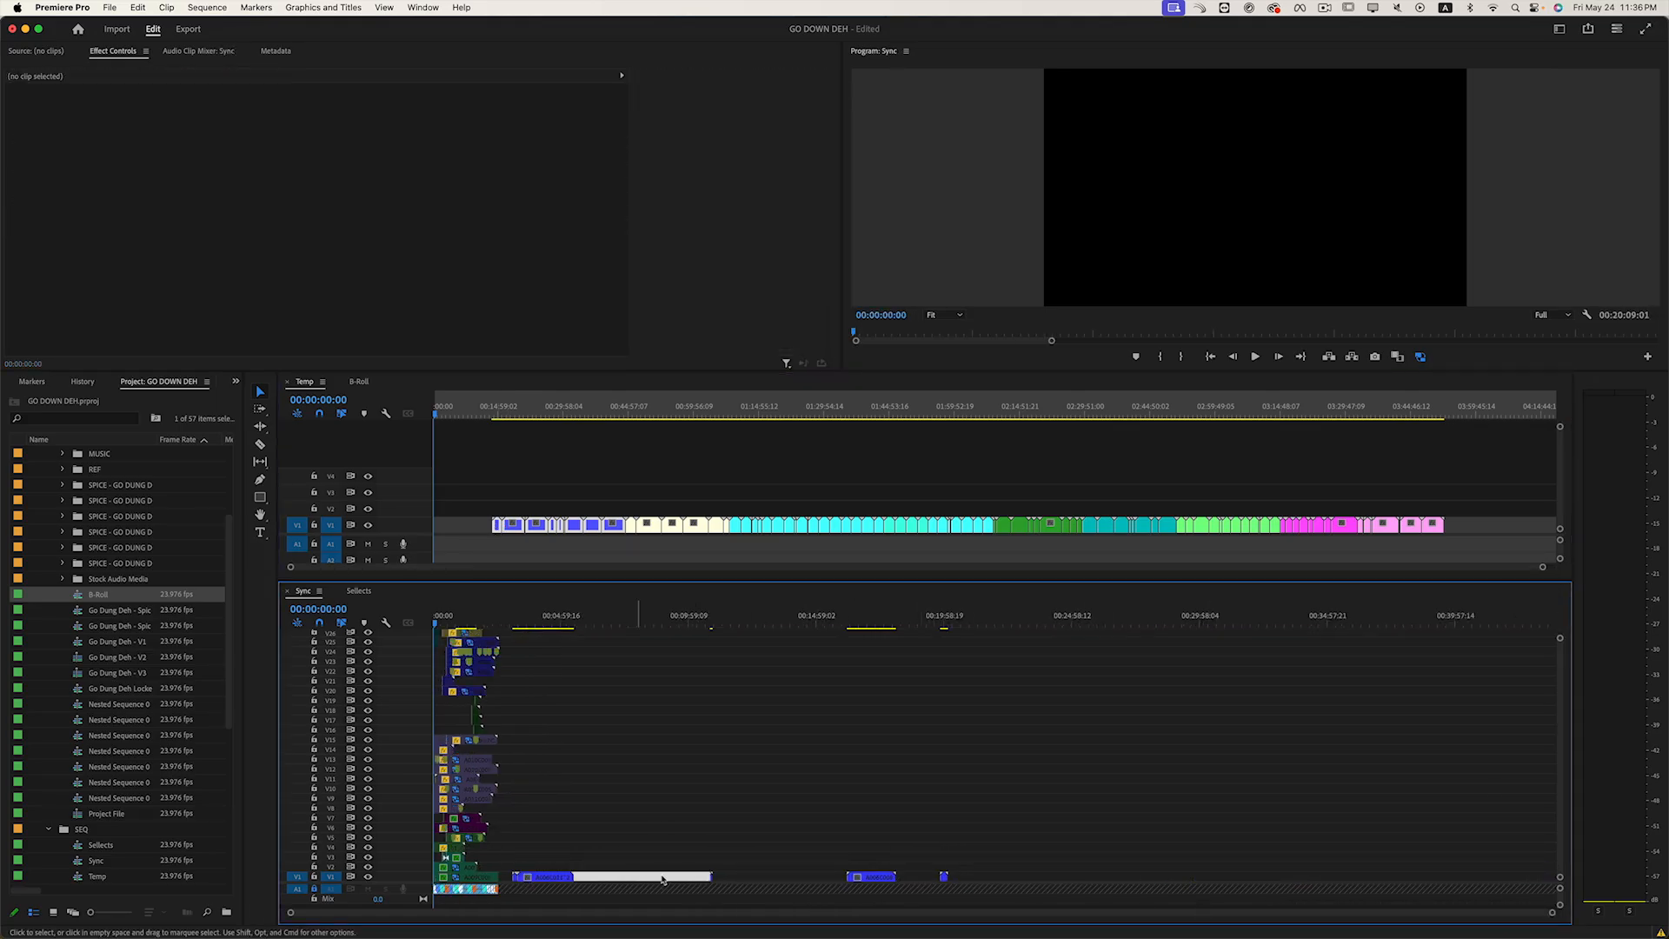
key("Delete")
left_click_drag(535, 624, 551, 624)
left_click_drag(507, 870, 507, 869)
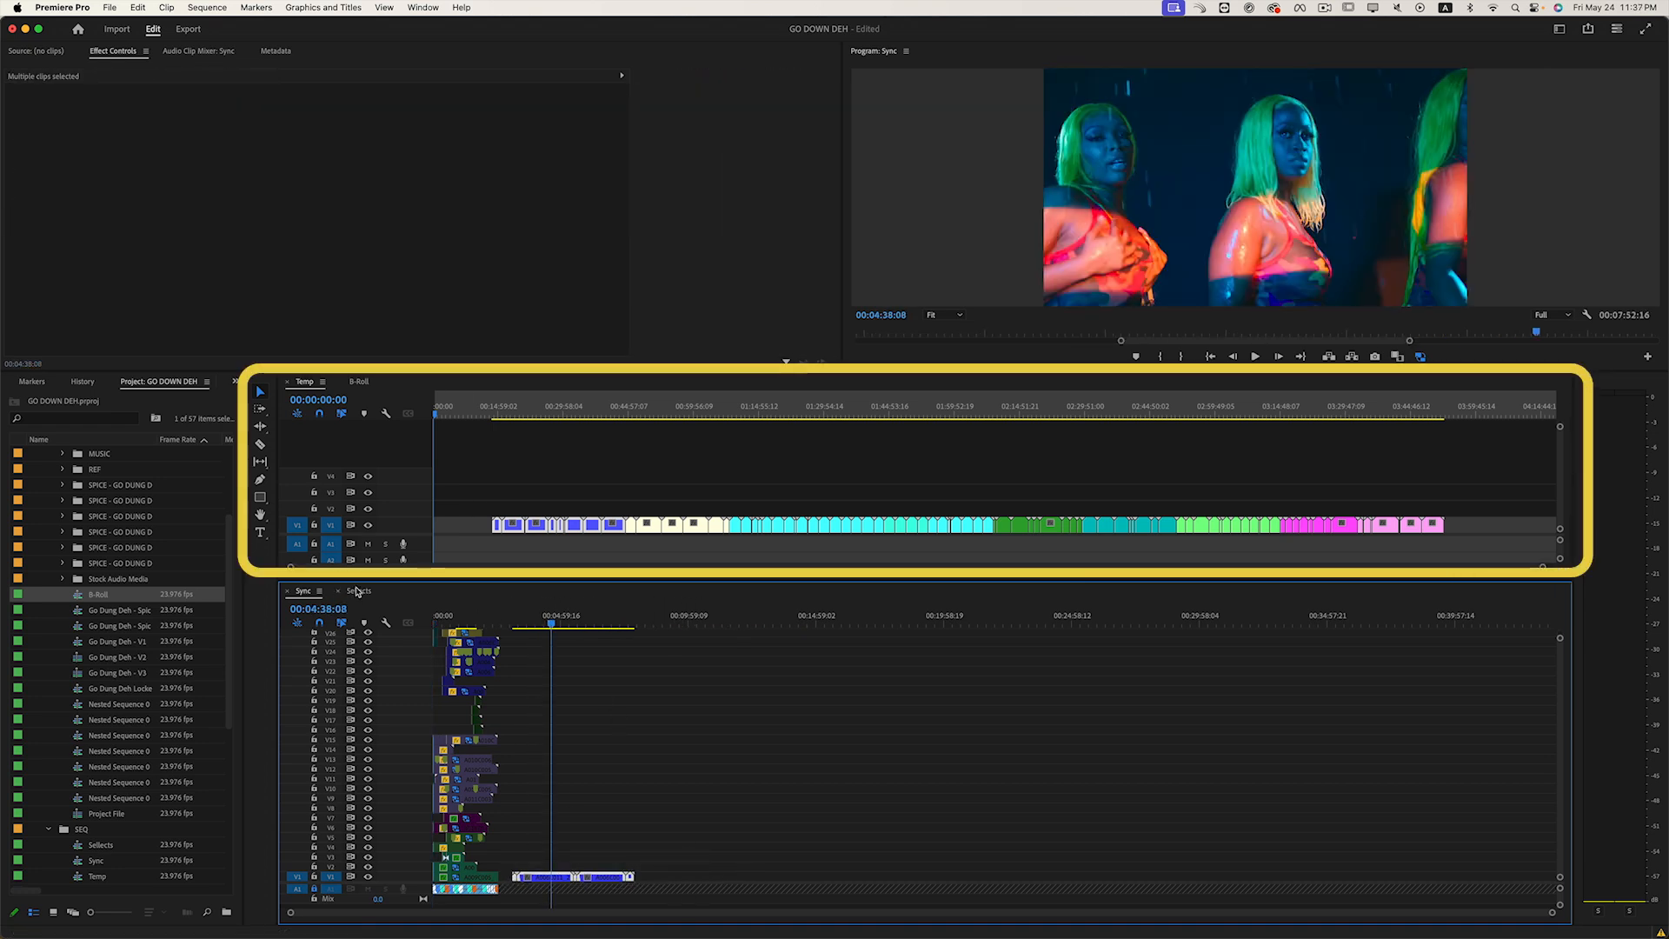
- Paste the remaining blue clips at the end of the Sellects sequence, at 00:04:47:18
left_click(358, 592)
key("Down")
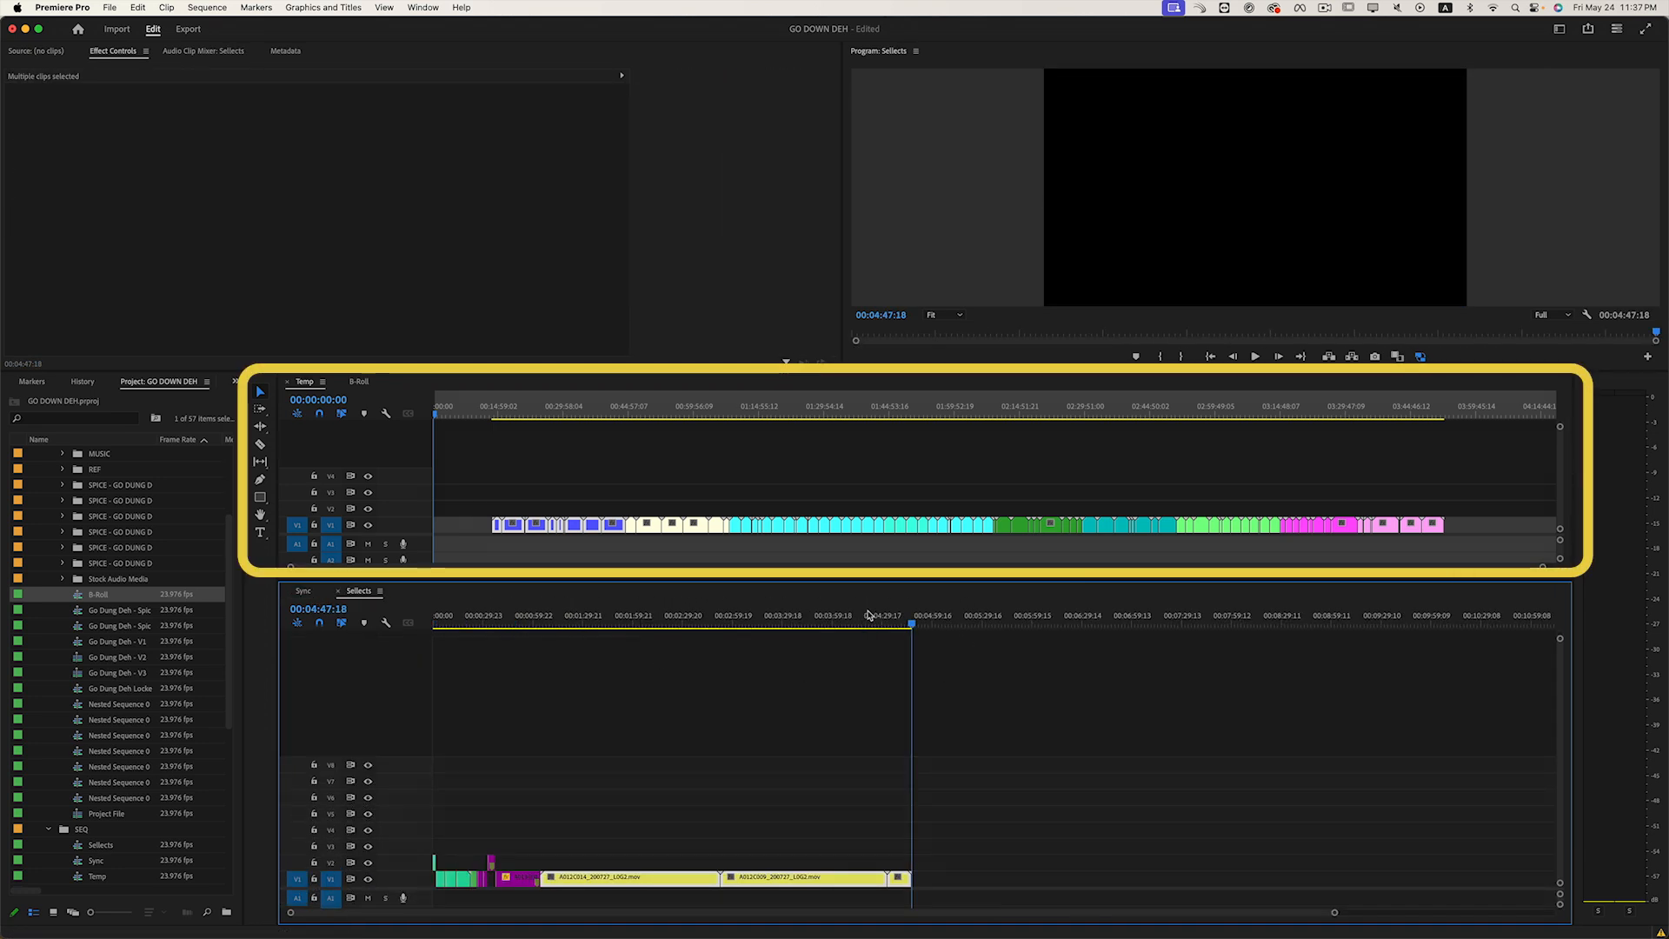
key("super+v")
- Delete the group of blue clips from the Temp sequence
left_click_drag(470, 506, 606, 534)
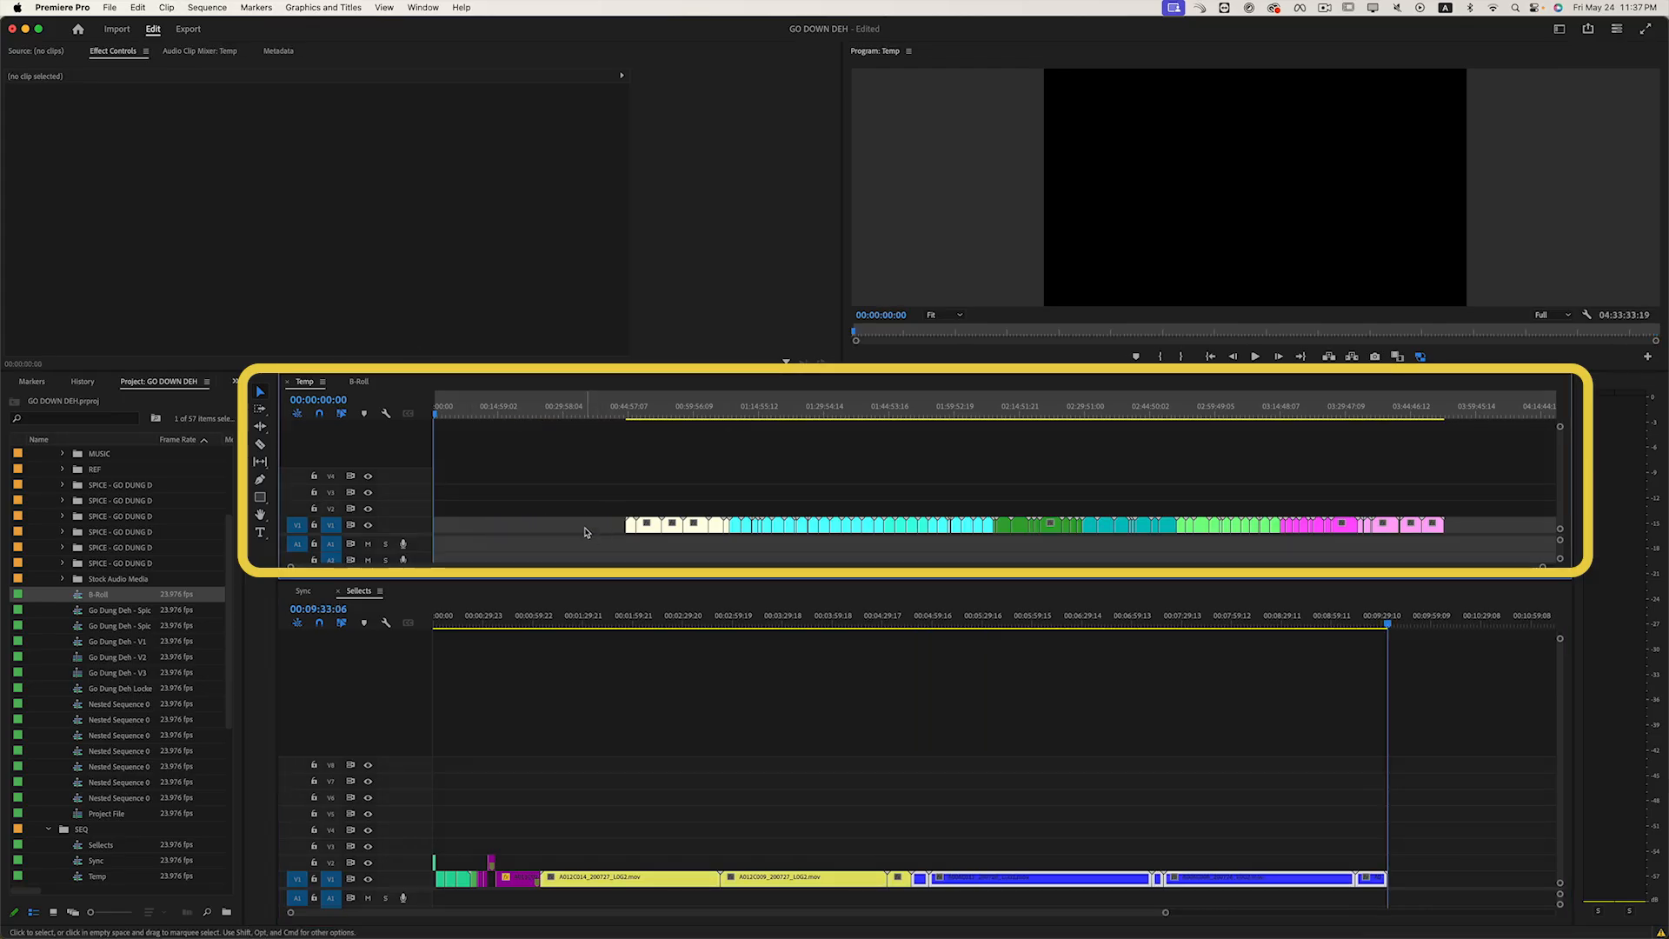
left_click(585, 528)
key("Delete")
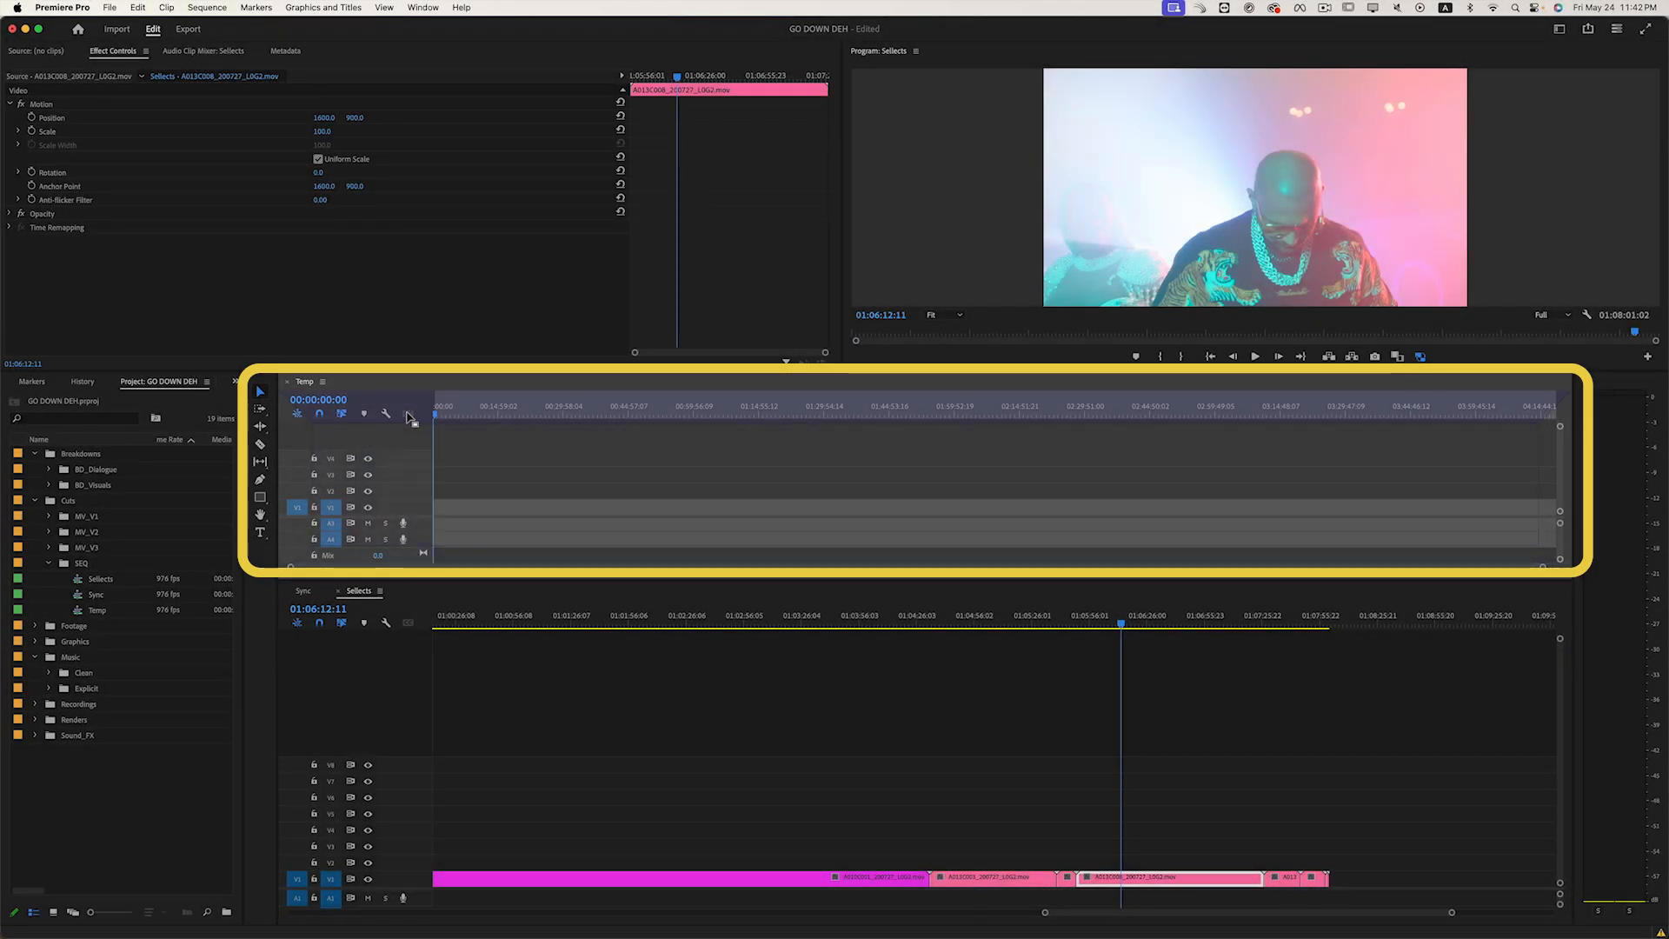
- Dock the Sellects sequence in the same timeline group as the Temp sequence
left_click_drag(423, 525, 629, 577)
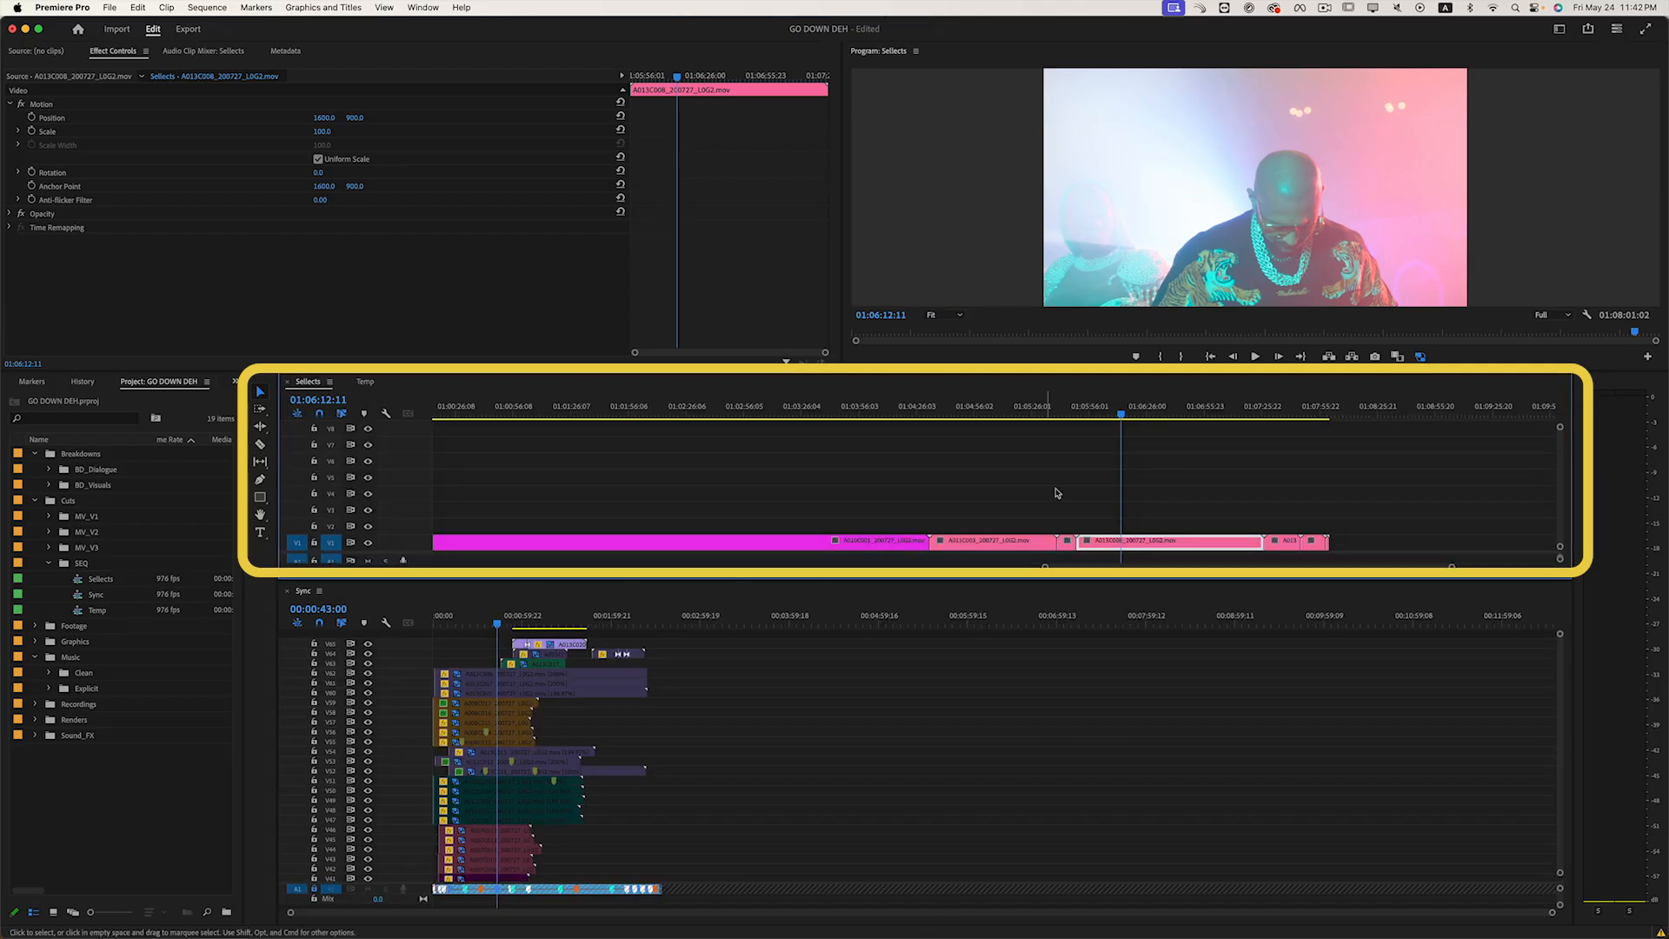